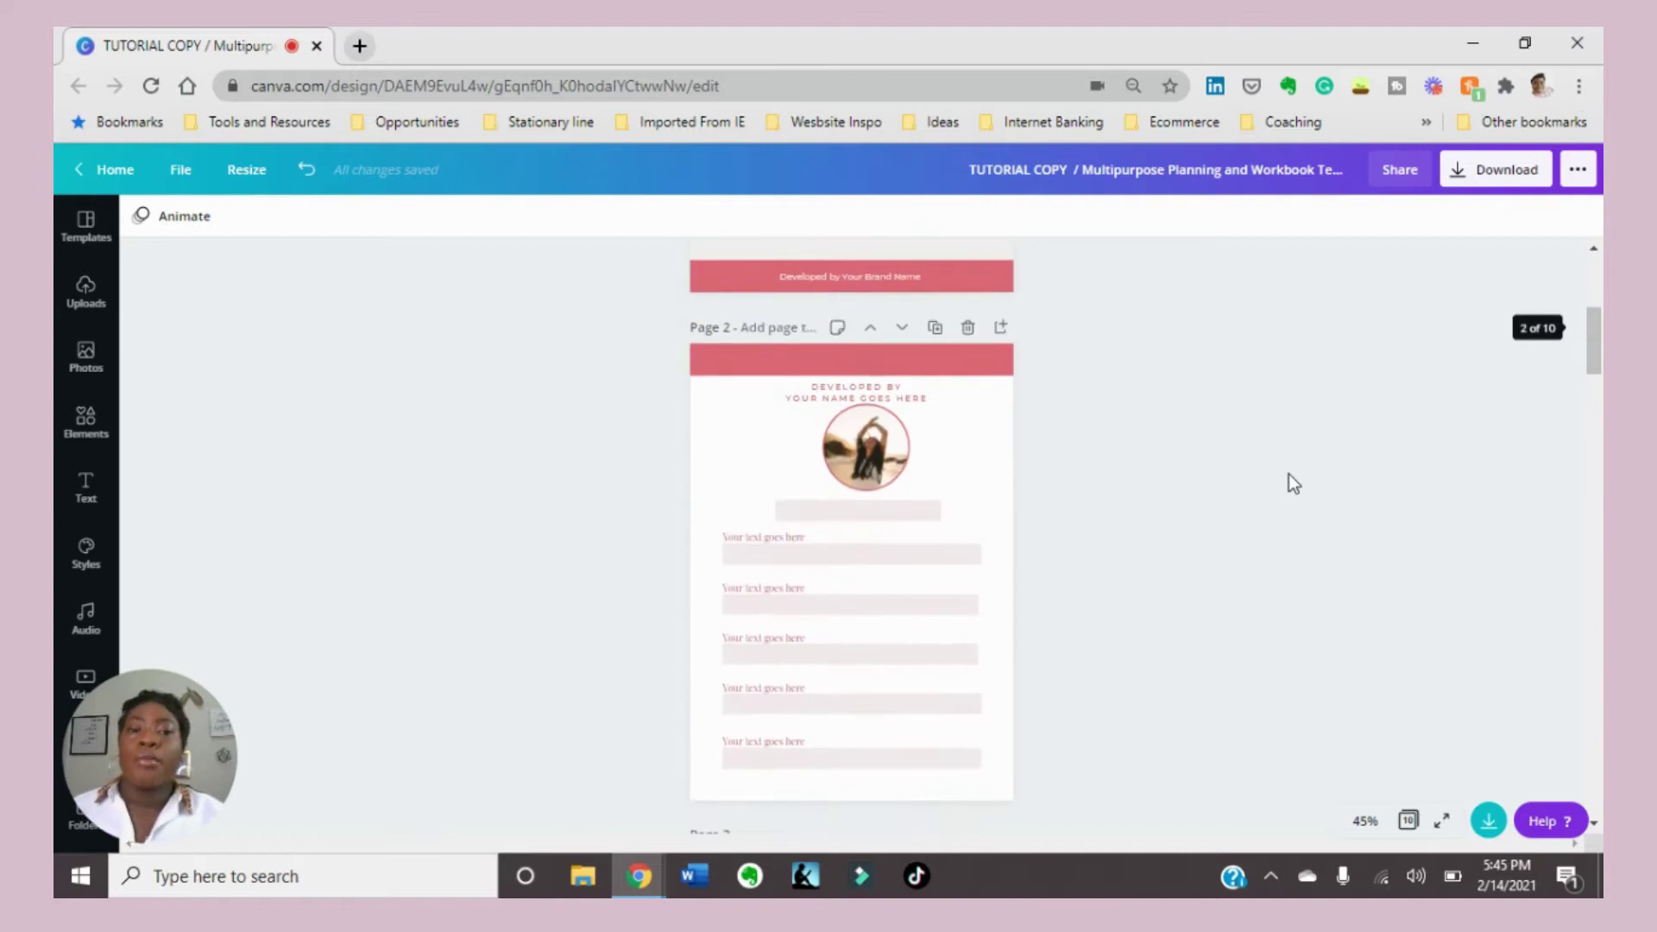
Scroll down and back up through the workbook pages in Canva
scroll(1288, 474, "down", 10)
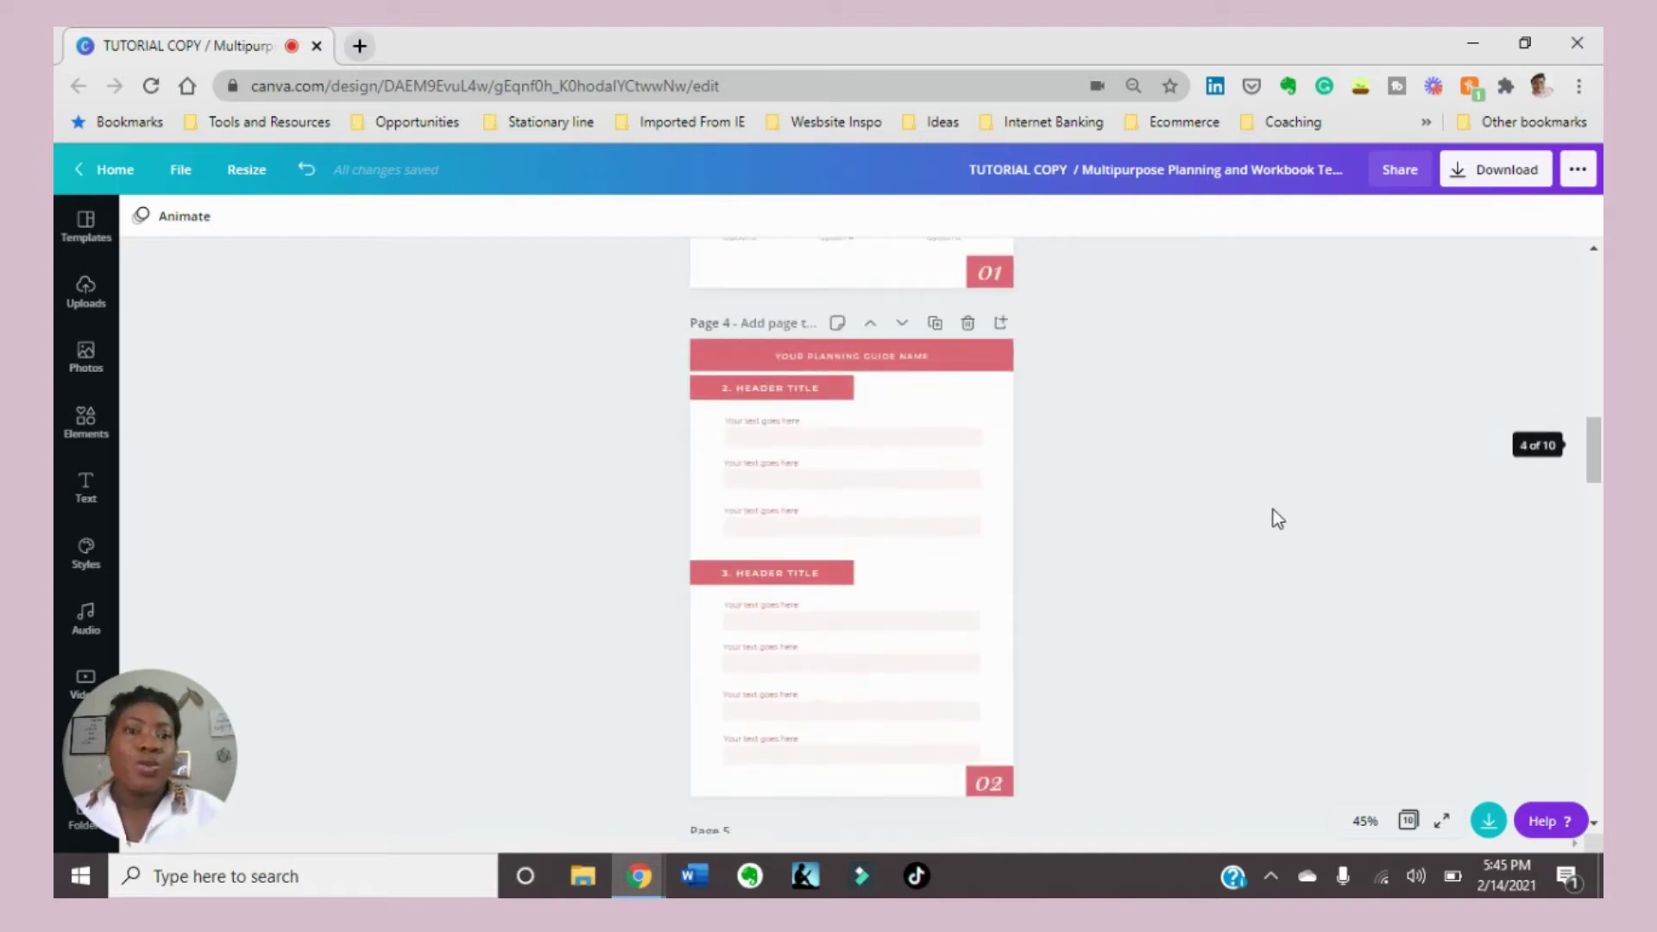
scroll(1279, 518, "down", 4)
scroll(1281, 515, "down", 1)
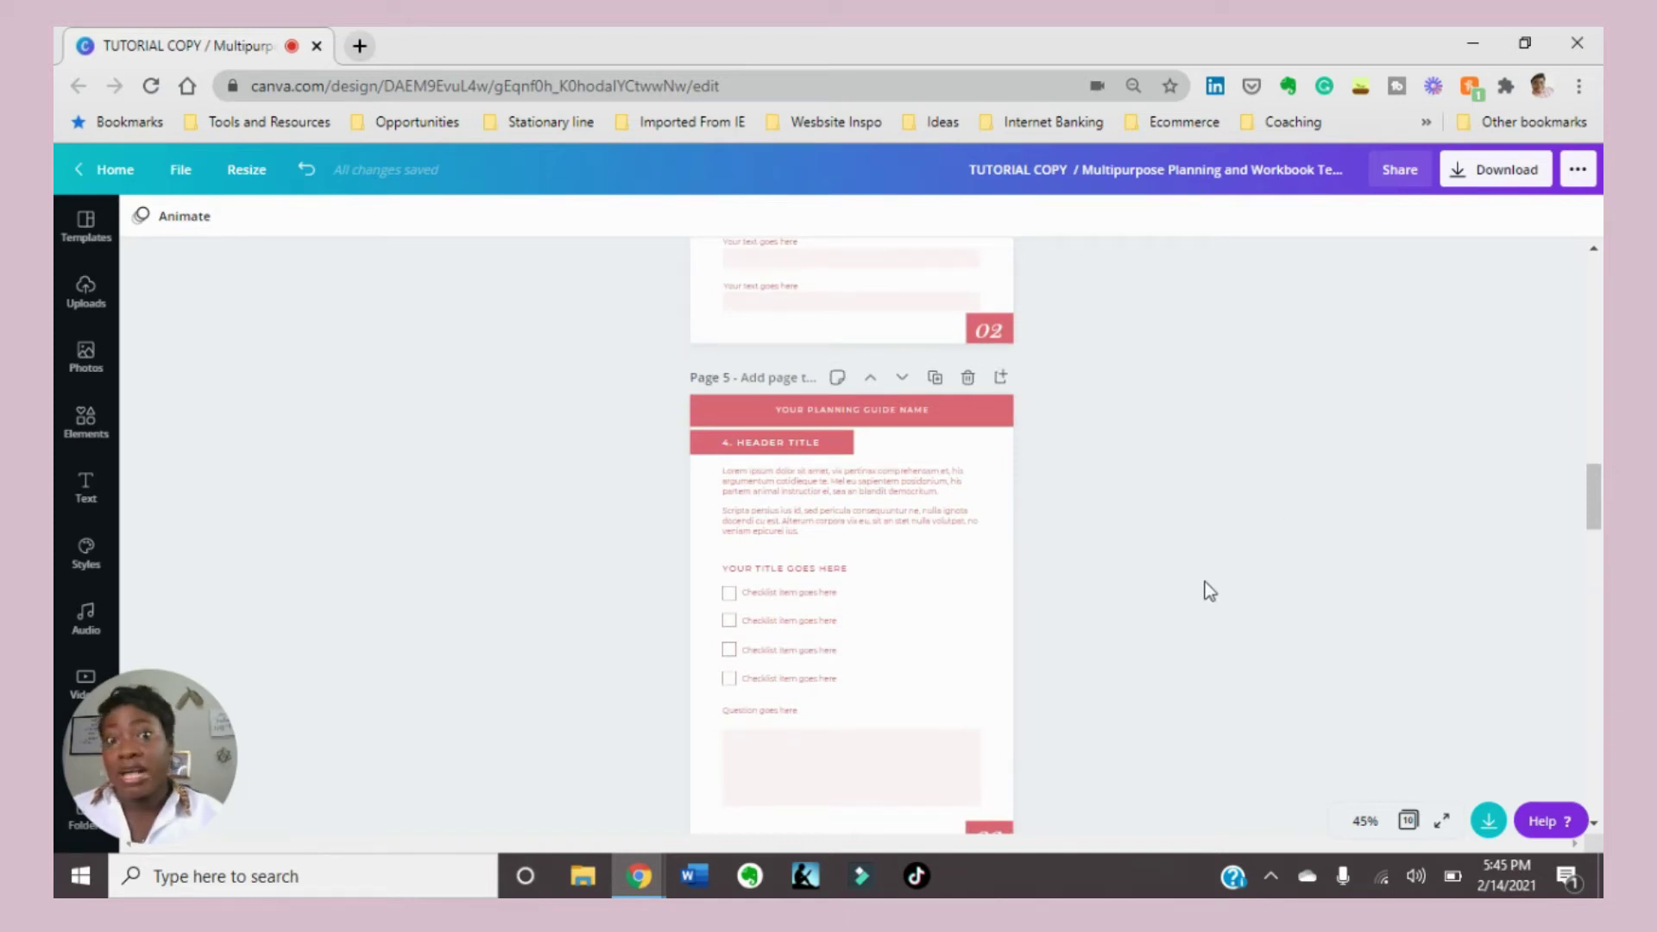
scroll(1205, 581, "down", 8)
scroll(1188, 519, "down", 5)
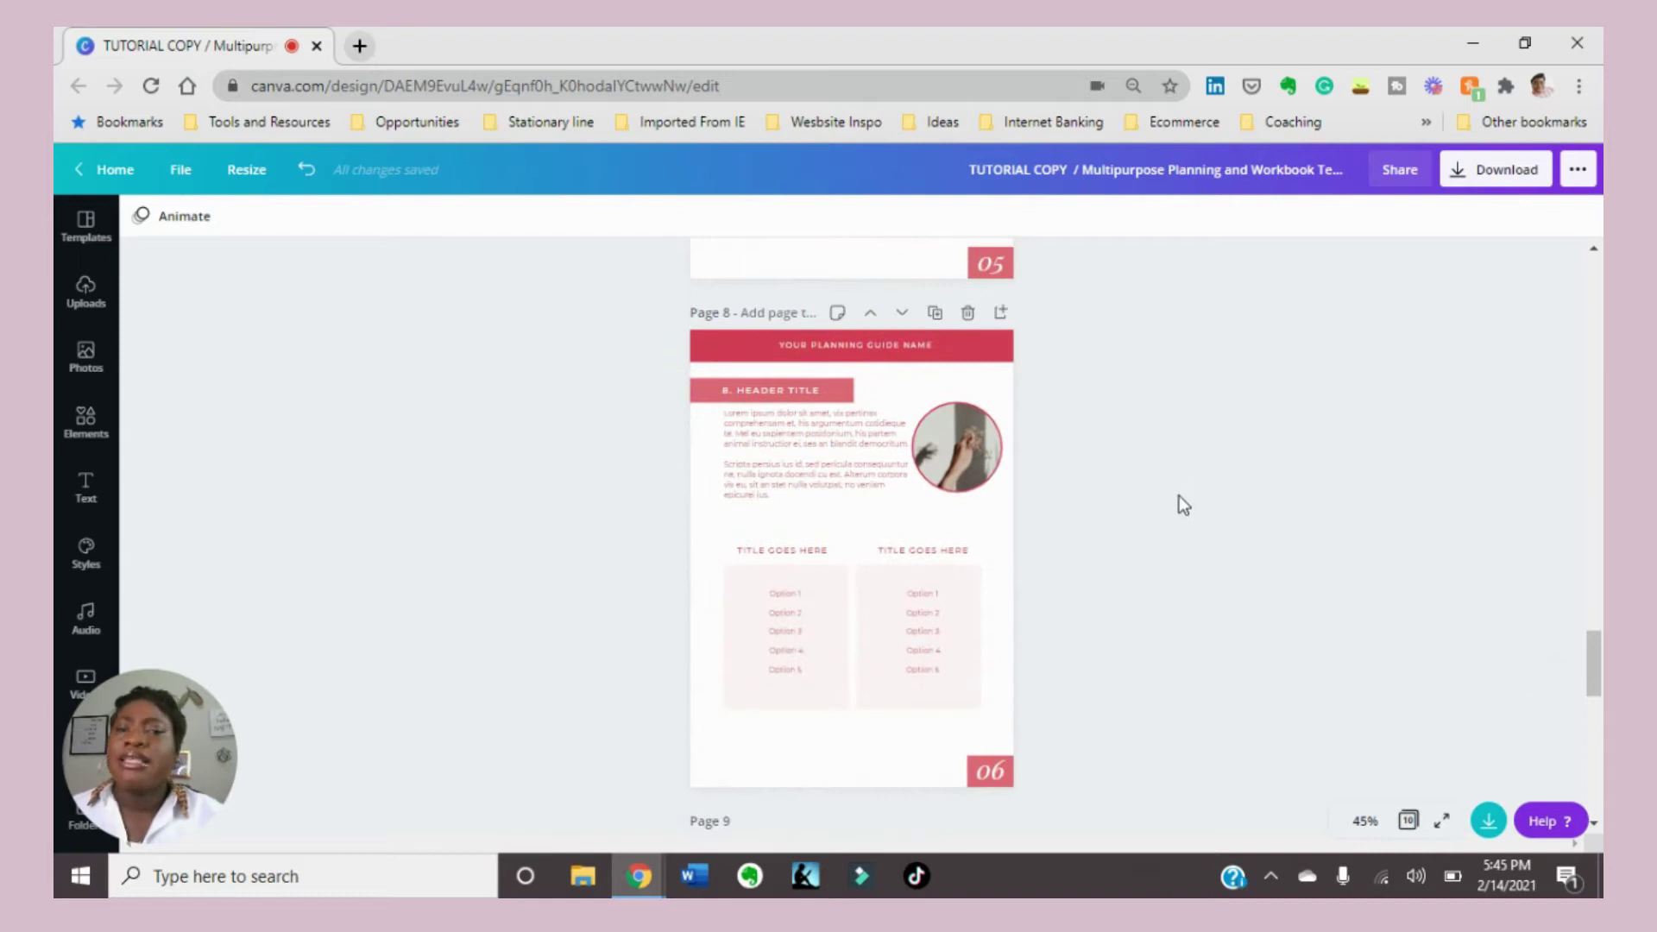
scroll(1175, 500, "down", 7)
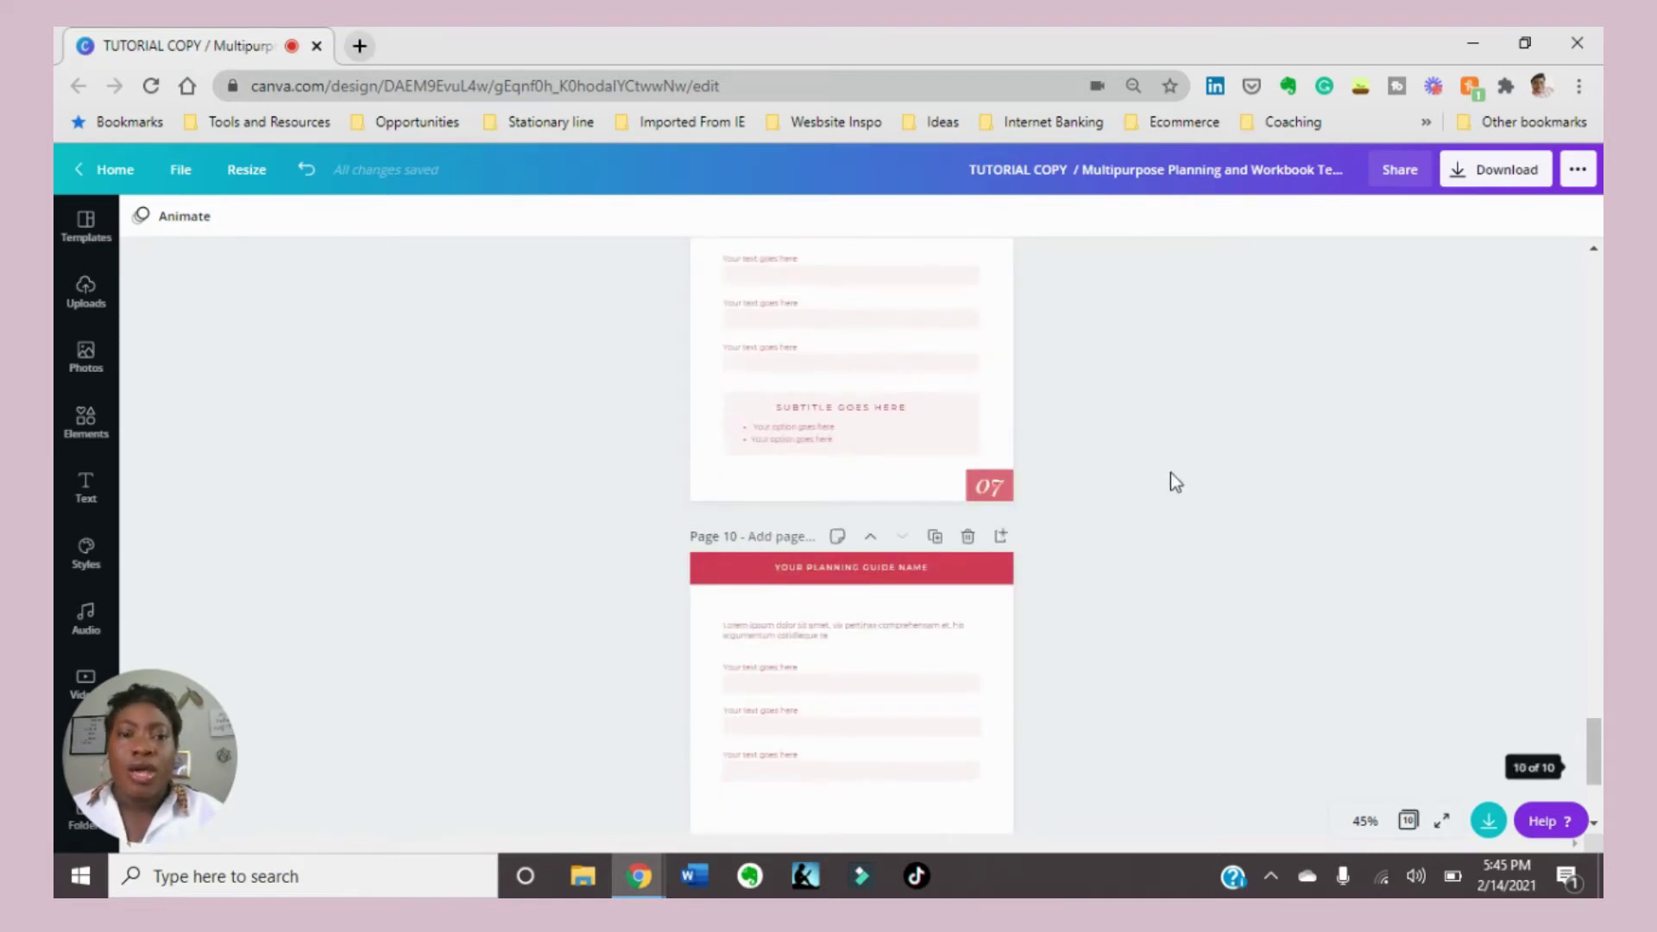
scroll(1171, 474, "up", 6)
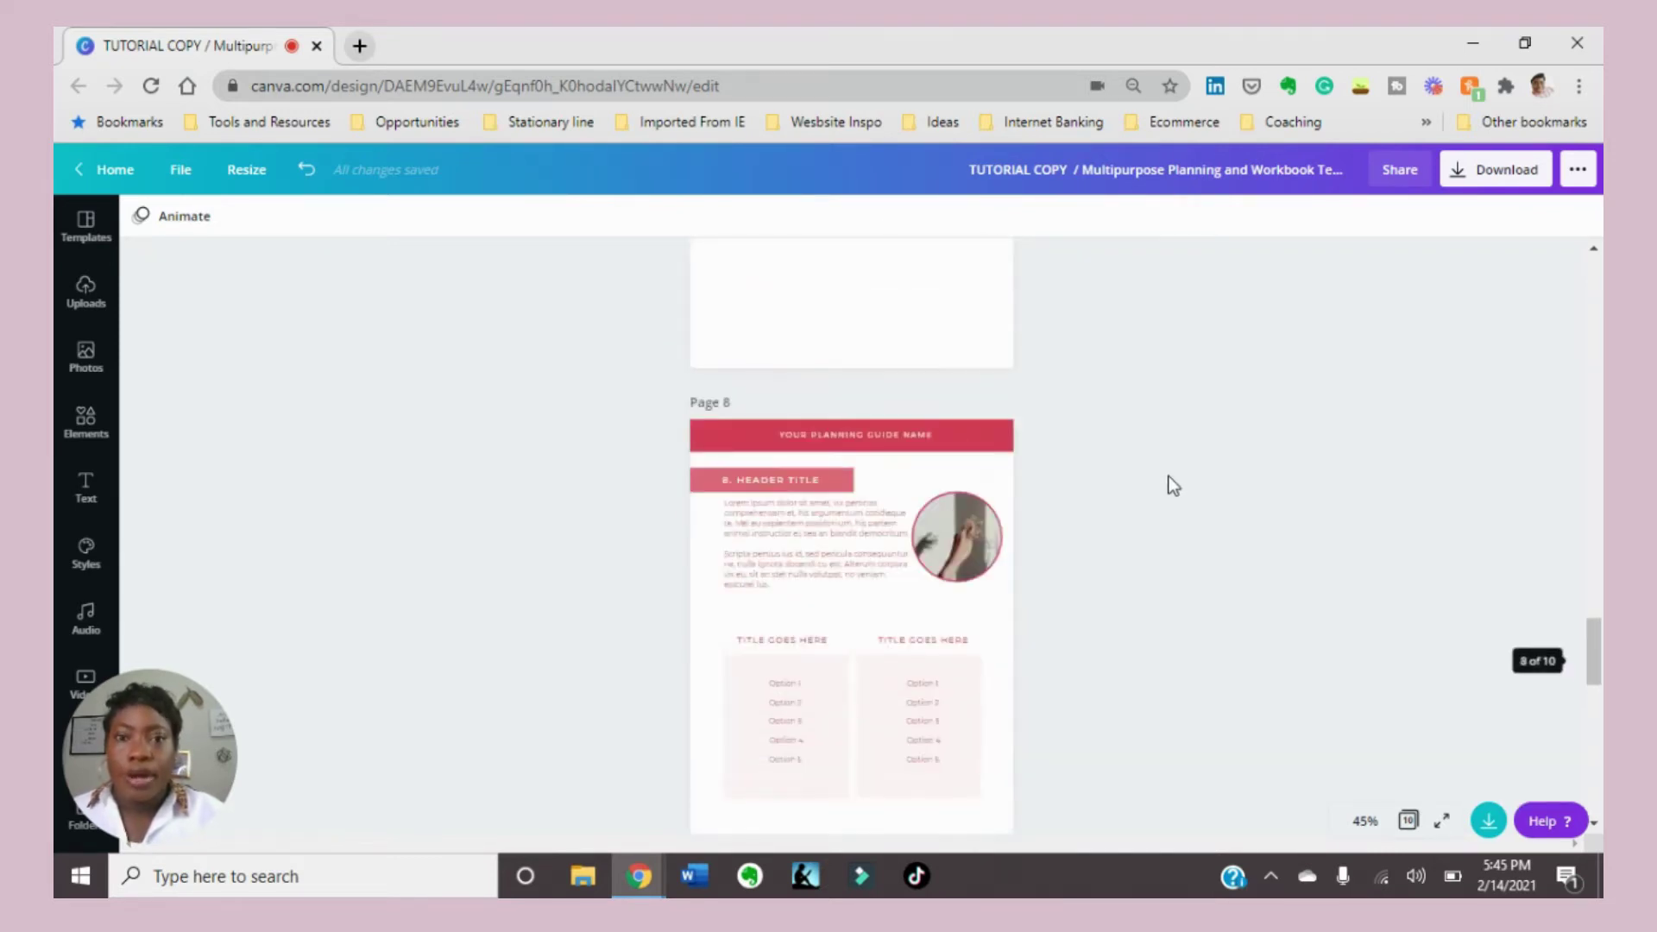
scroll(1173, 479, "up", 6)
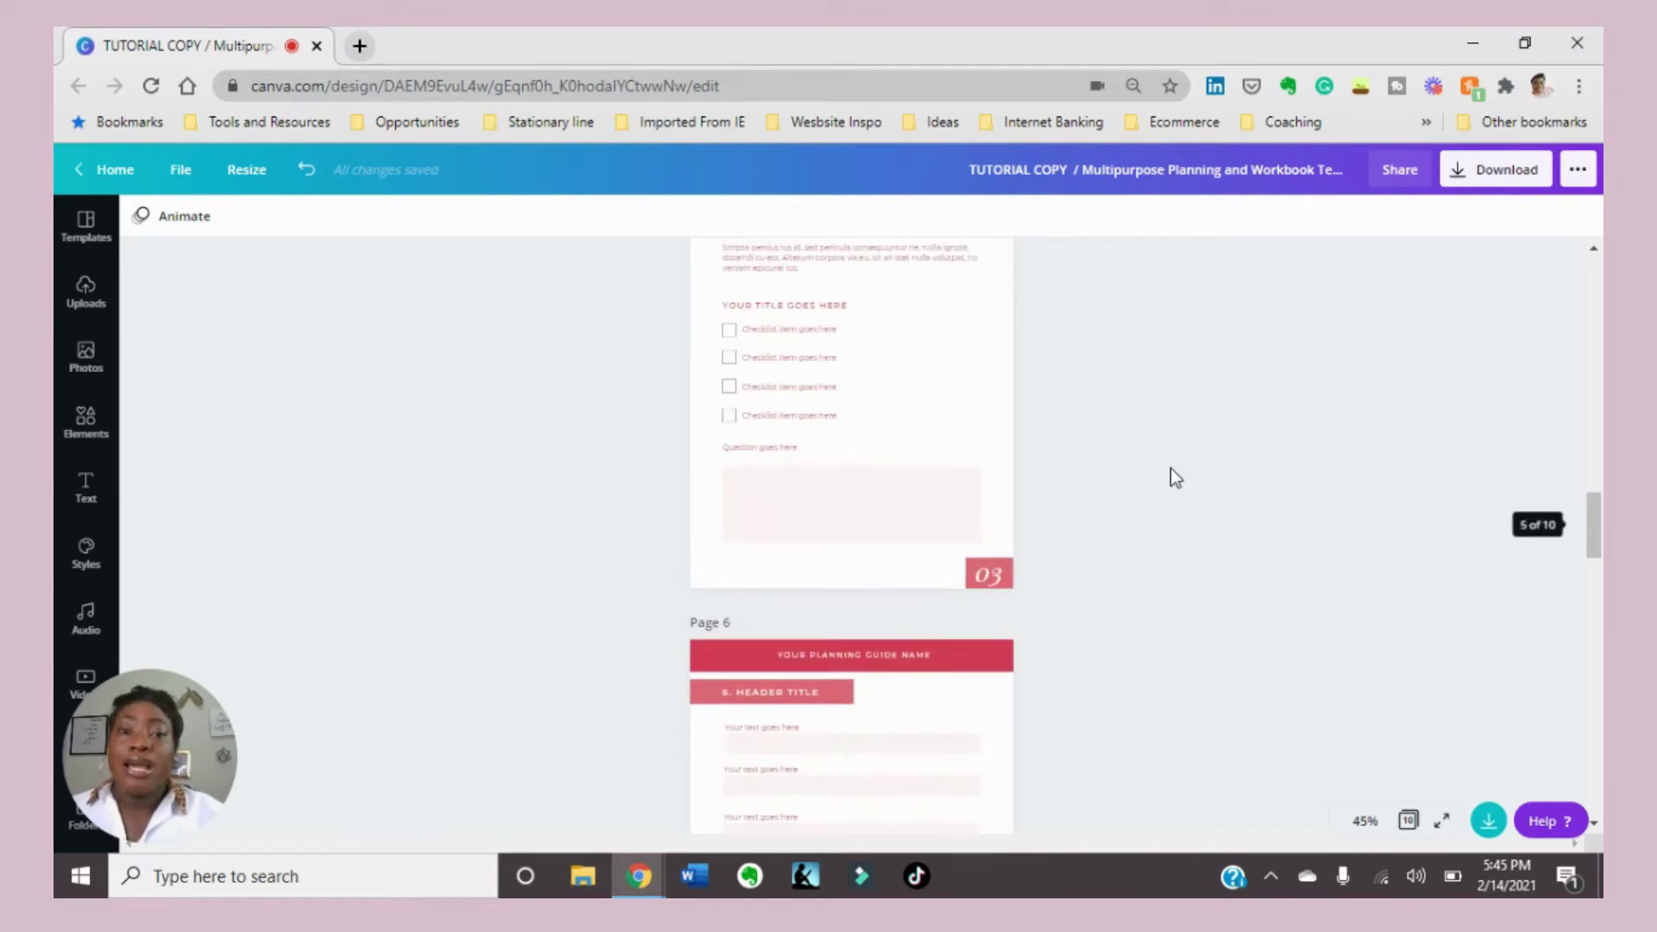
scroll(1172, 476, "up", 6)
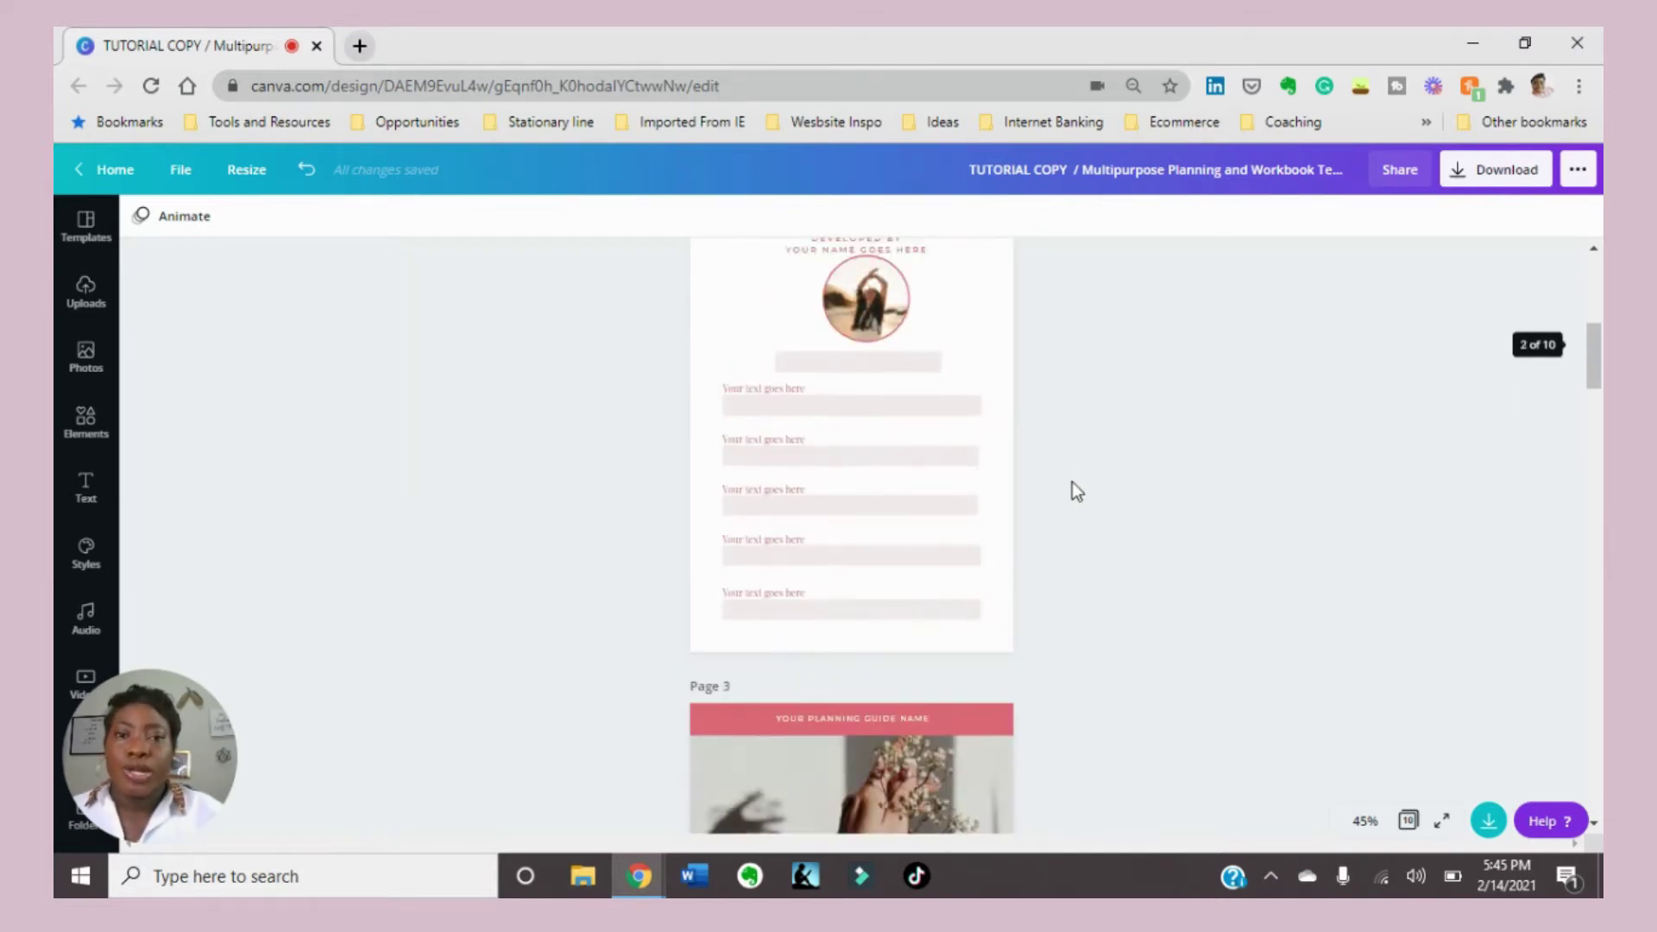
scroll(1077, 490, "up", 1)
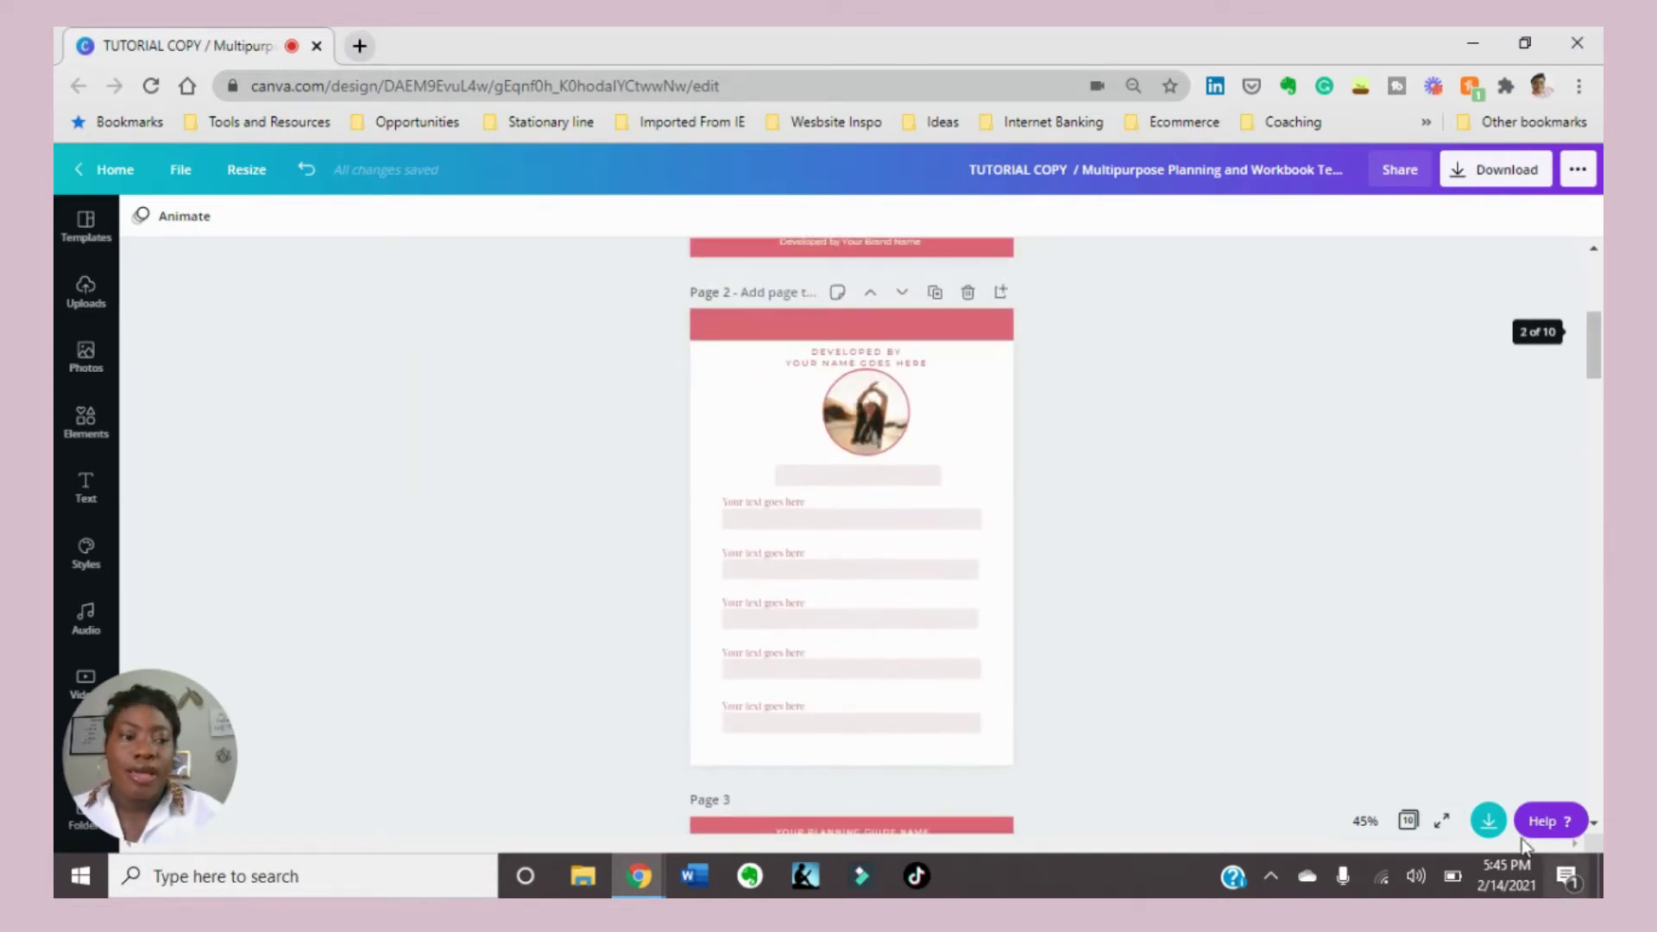
Present the workbook full screen, step through five pages, then exit the presentation
left_click(1443, 821)
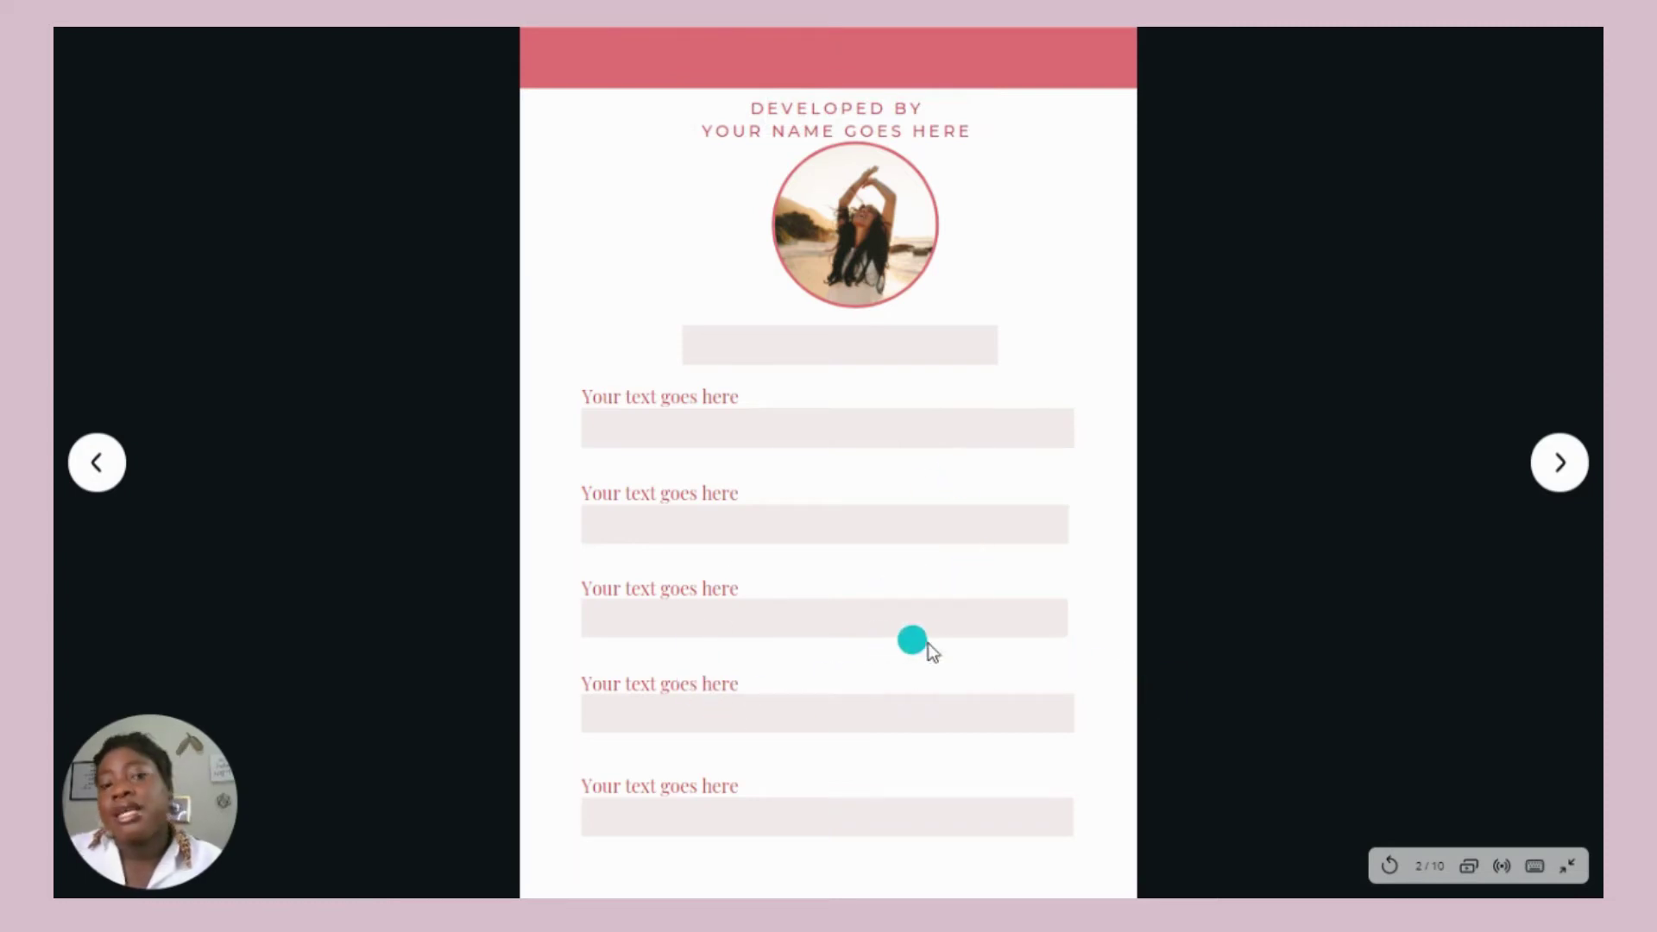
left_click(1553, 460)
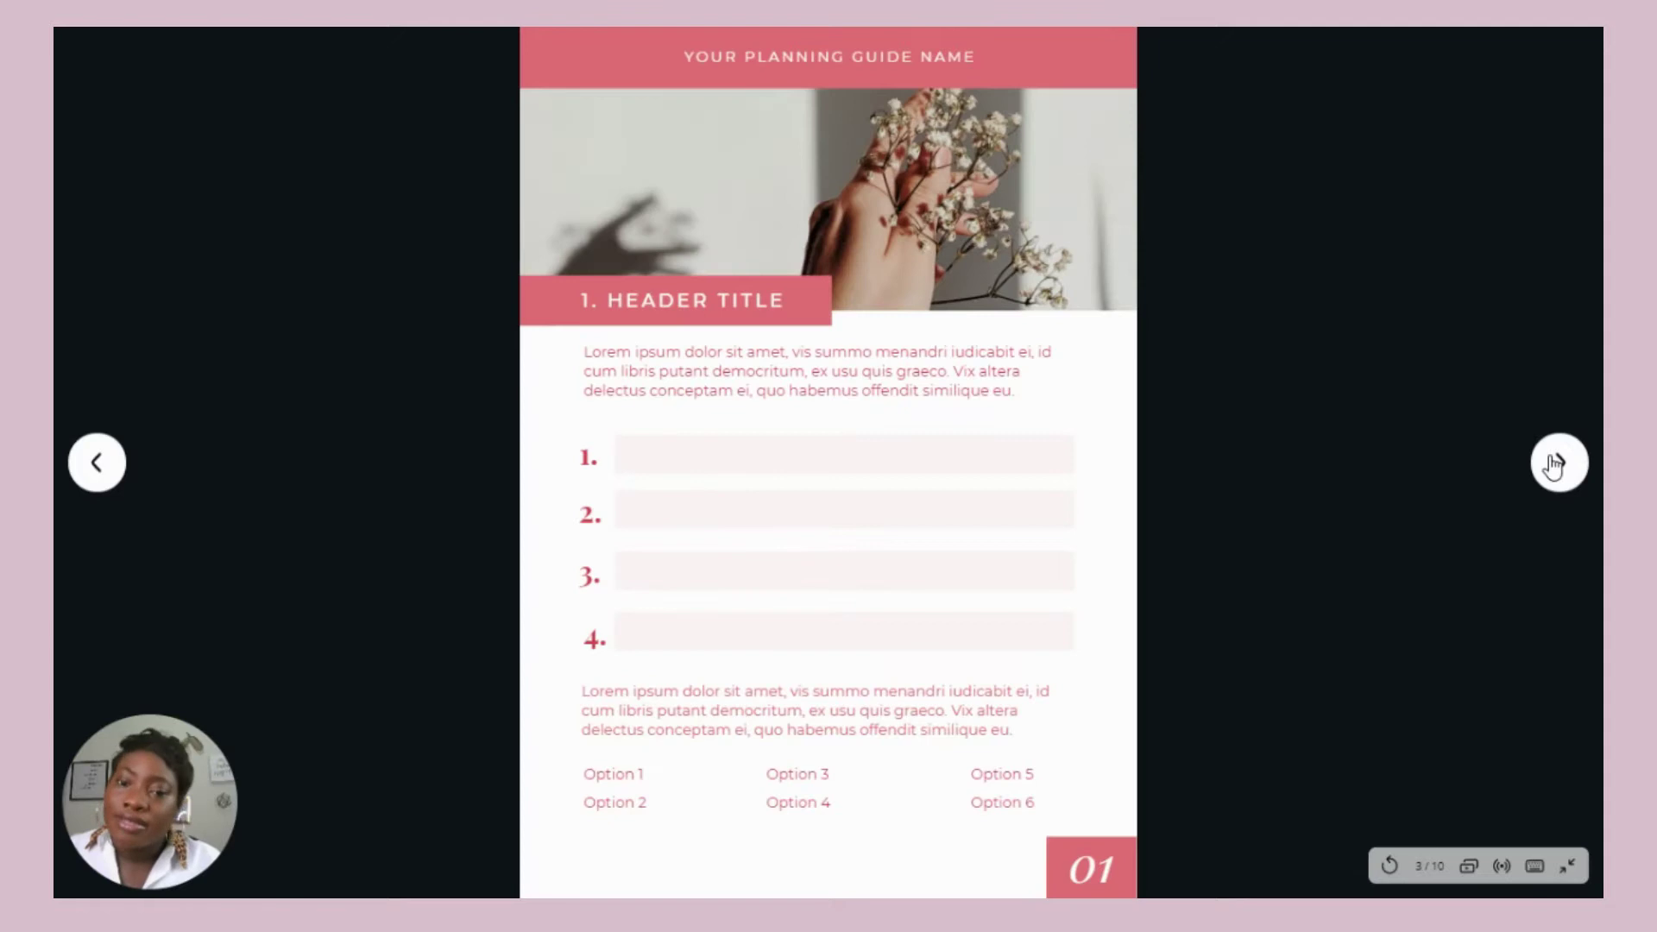
left_click(1554, 464)
left_click(1554, 464)
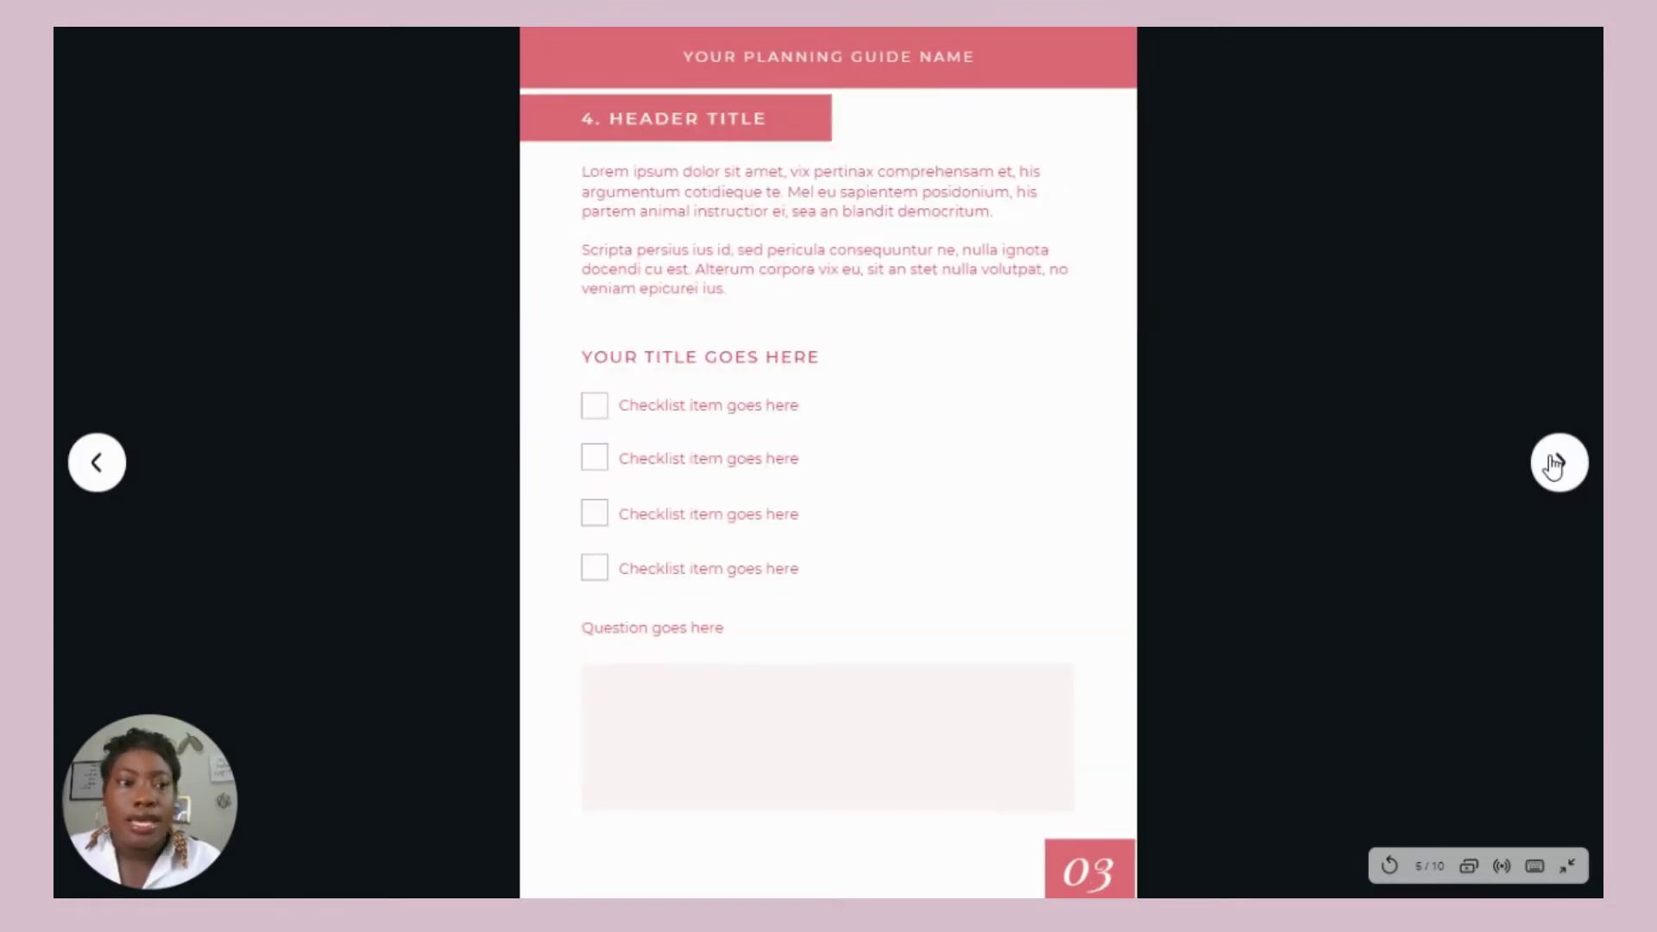
left_click(1554, 463)
left_click(1554, 464)
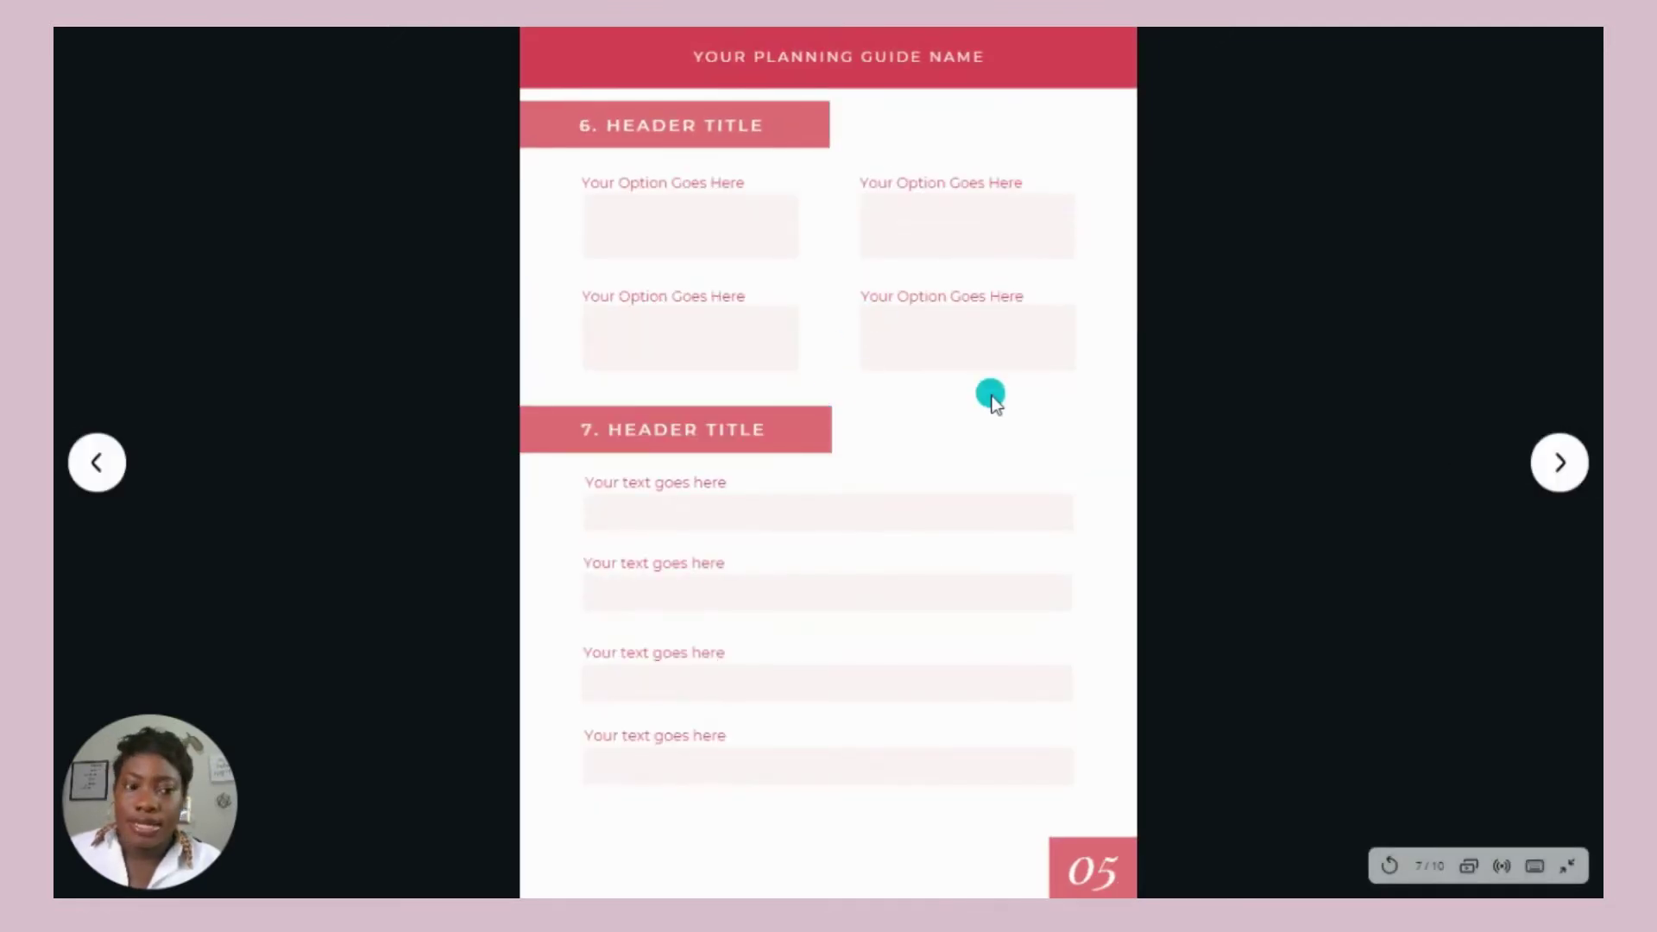
key("Escape")
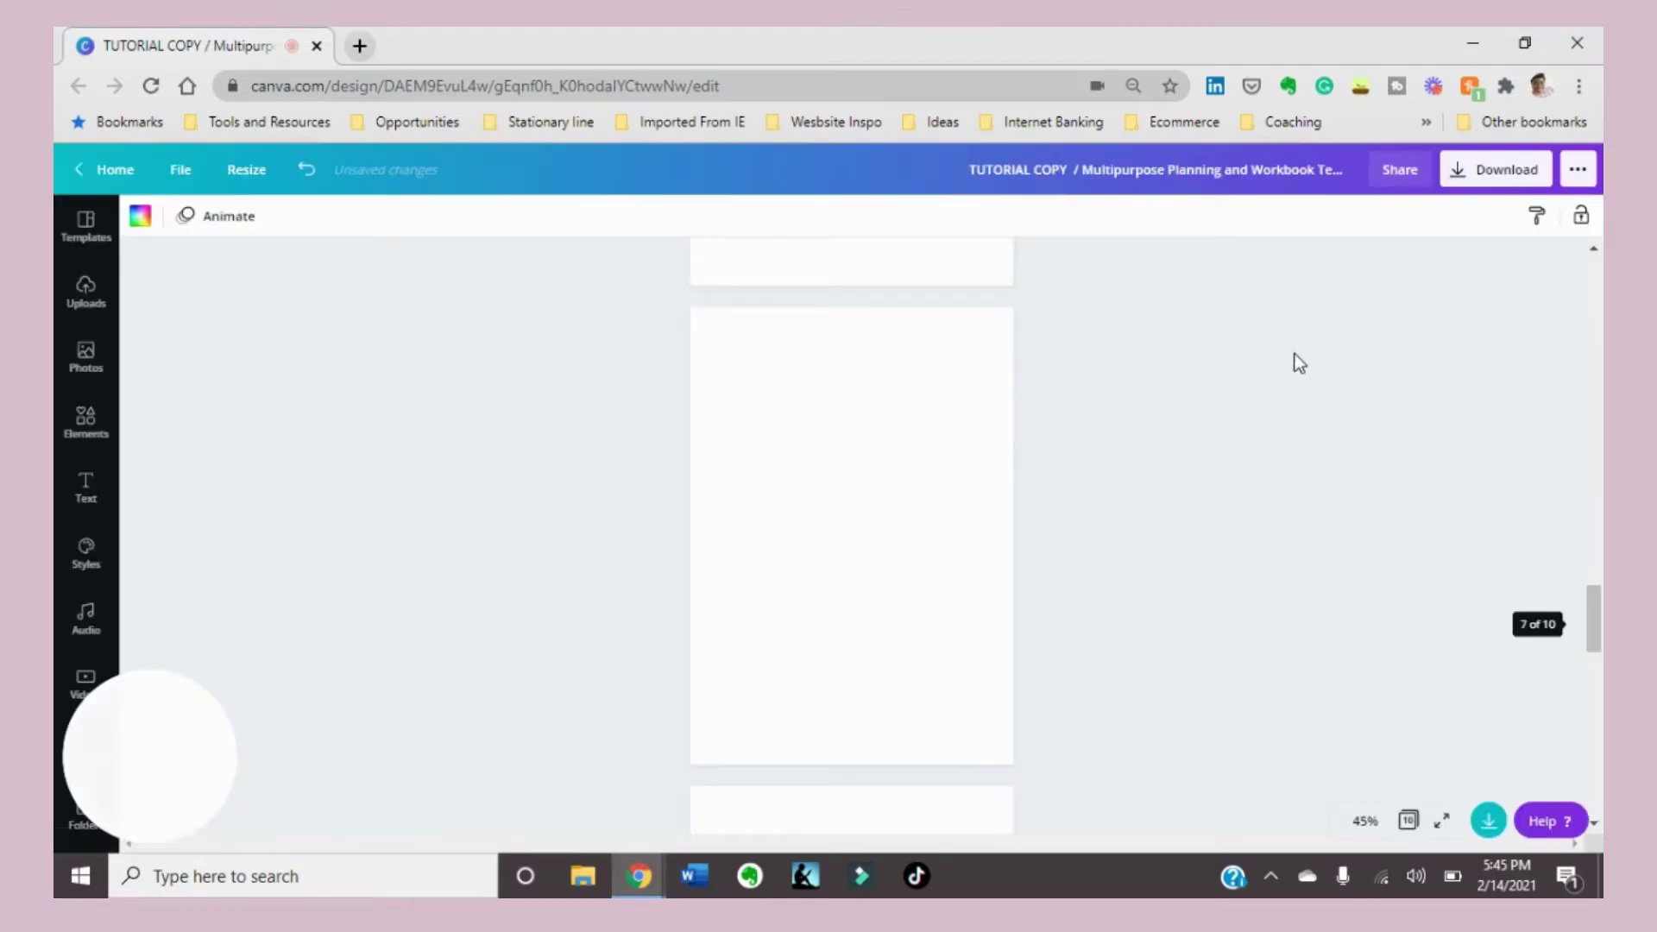
Download all workbook pages with PDF Standard as the file type
left_click(1493, 177)
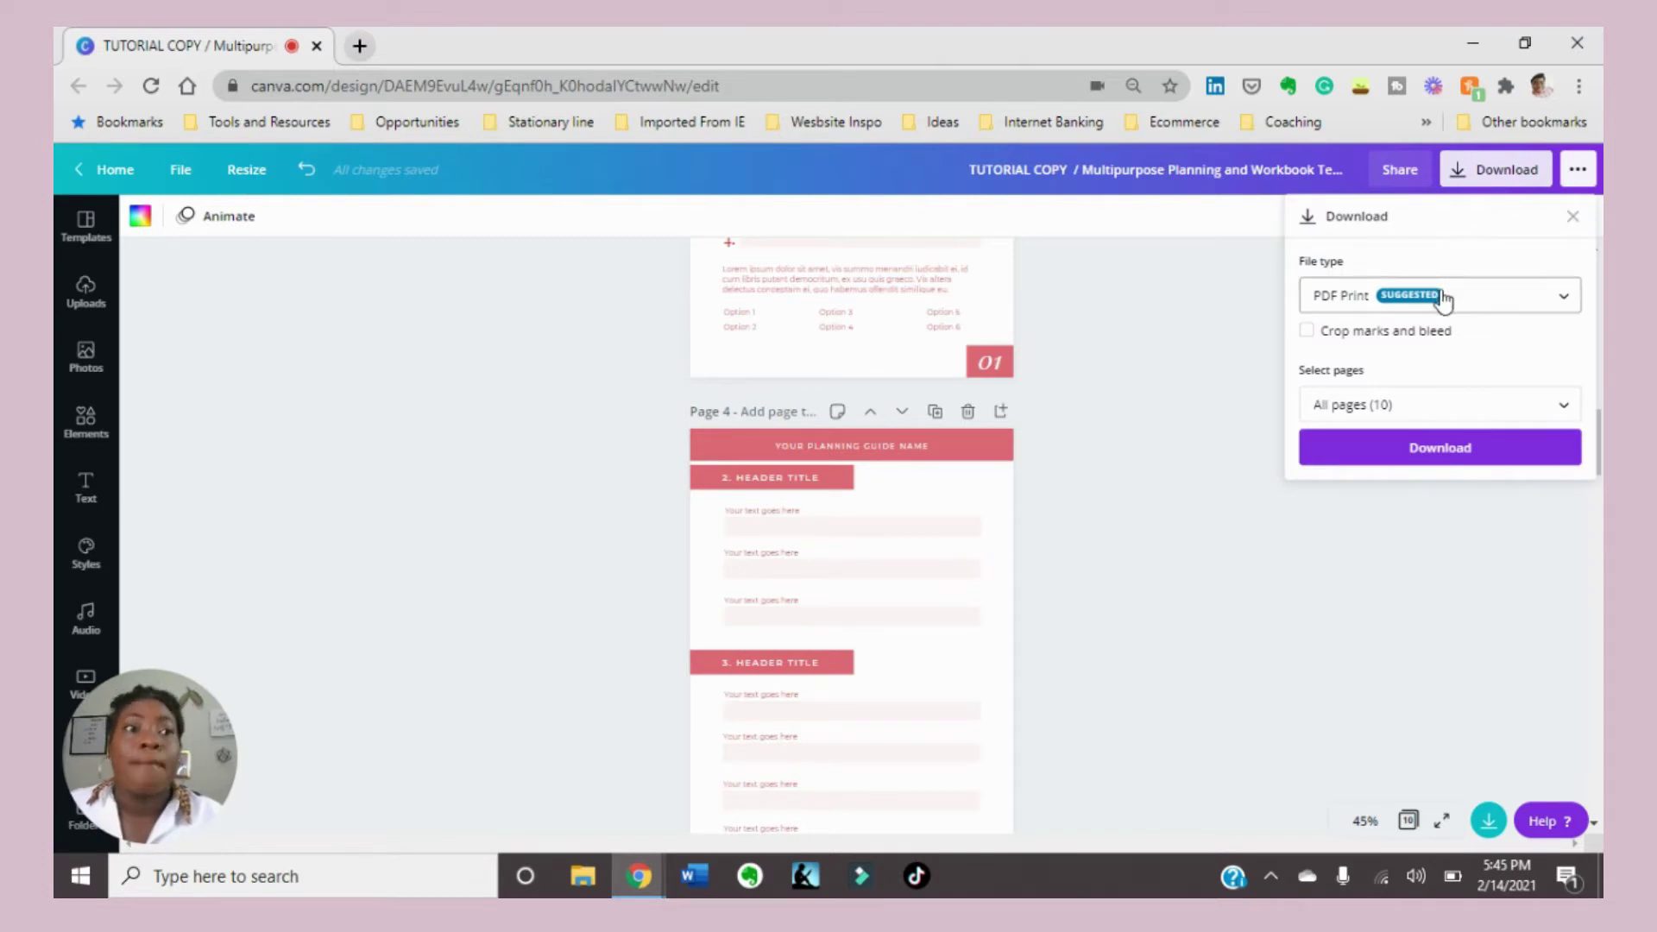
left_click(1444, 299)
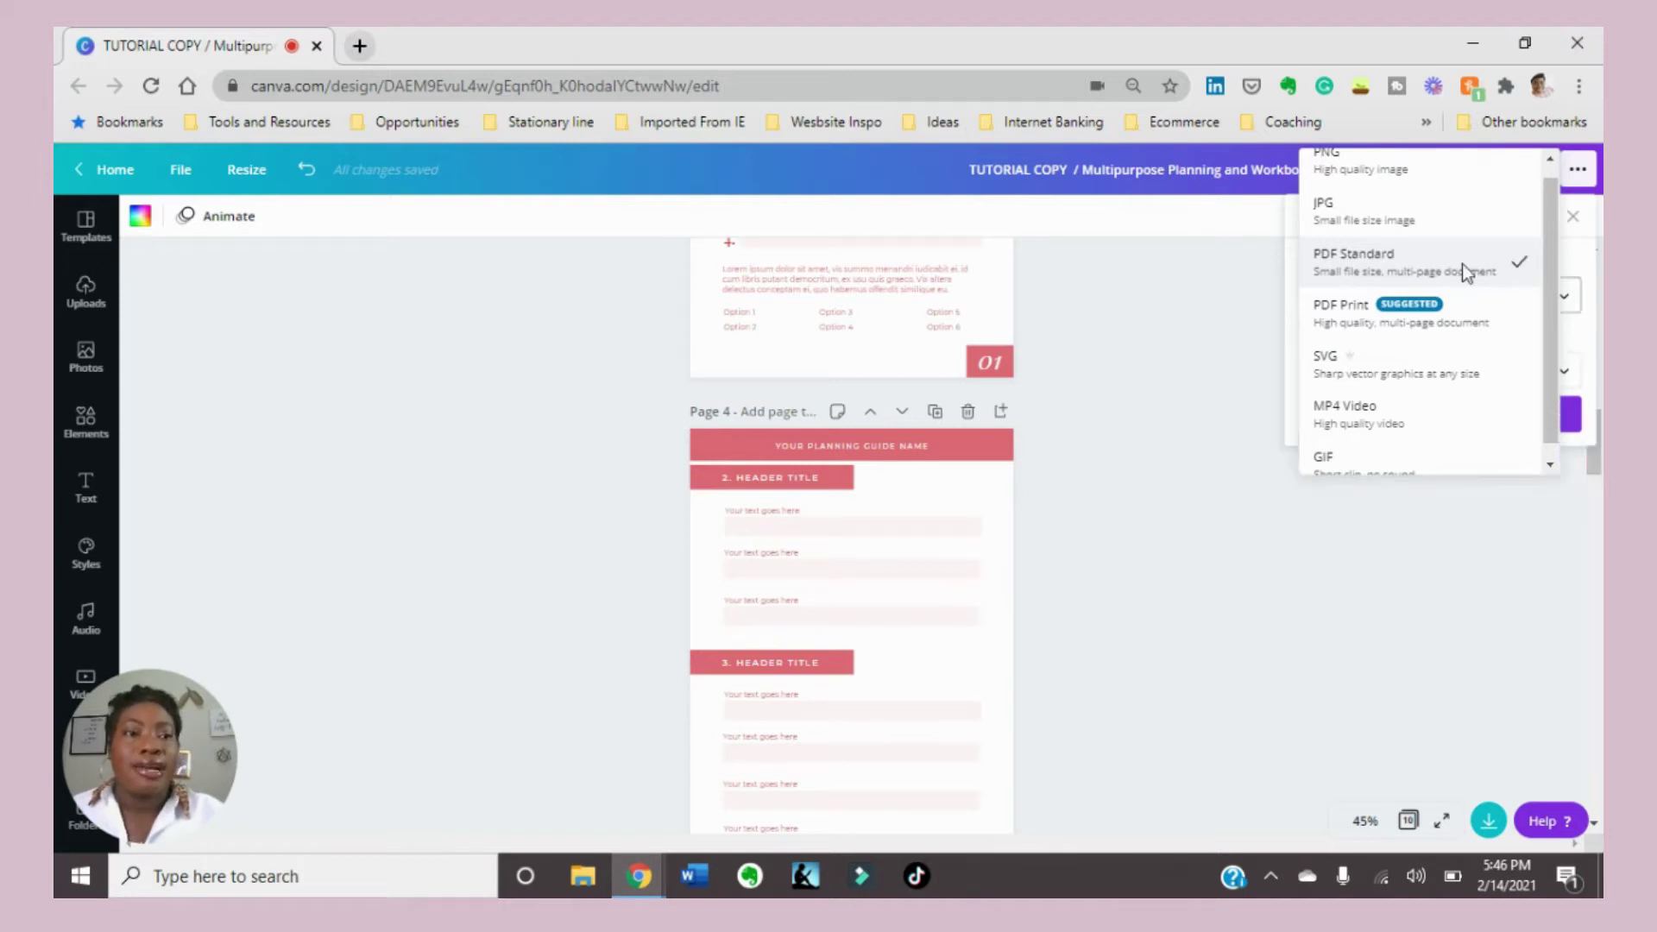
left_click(1463, 267)
left_click(1447, 416)
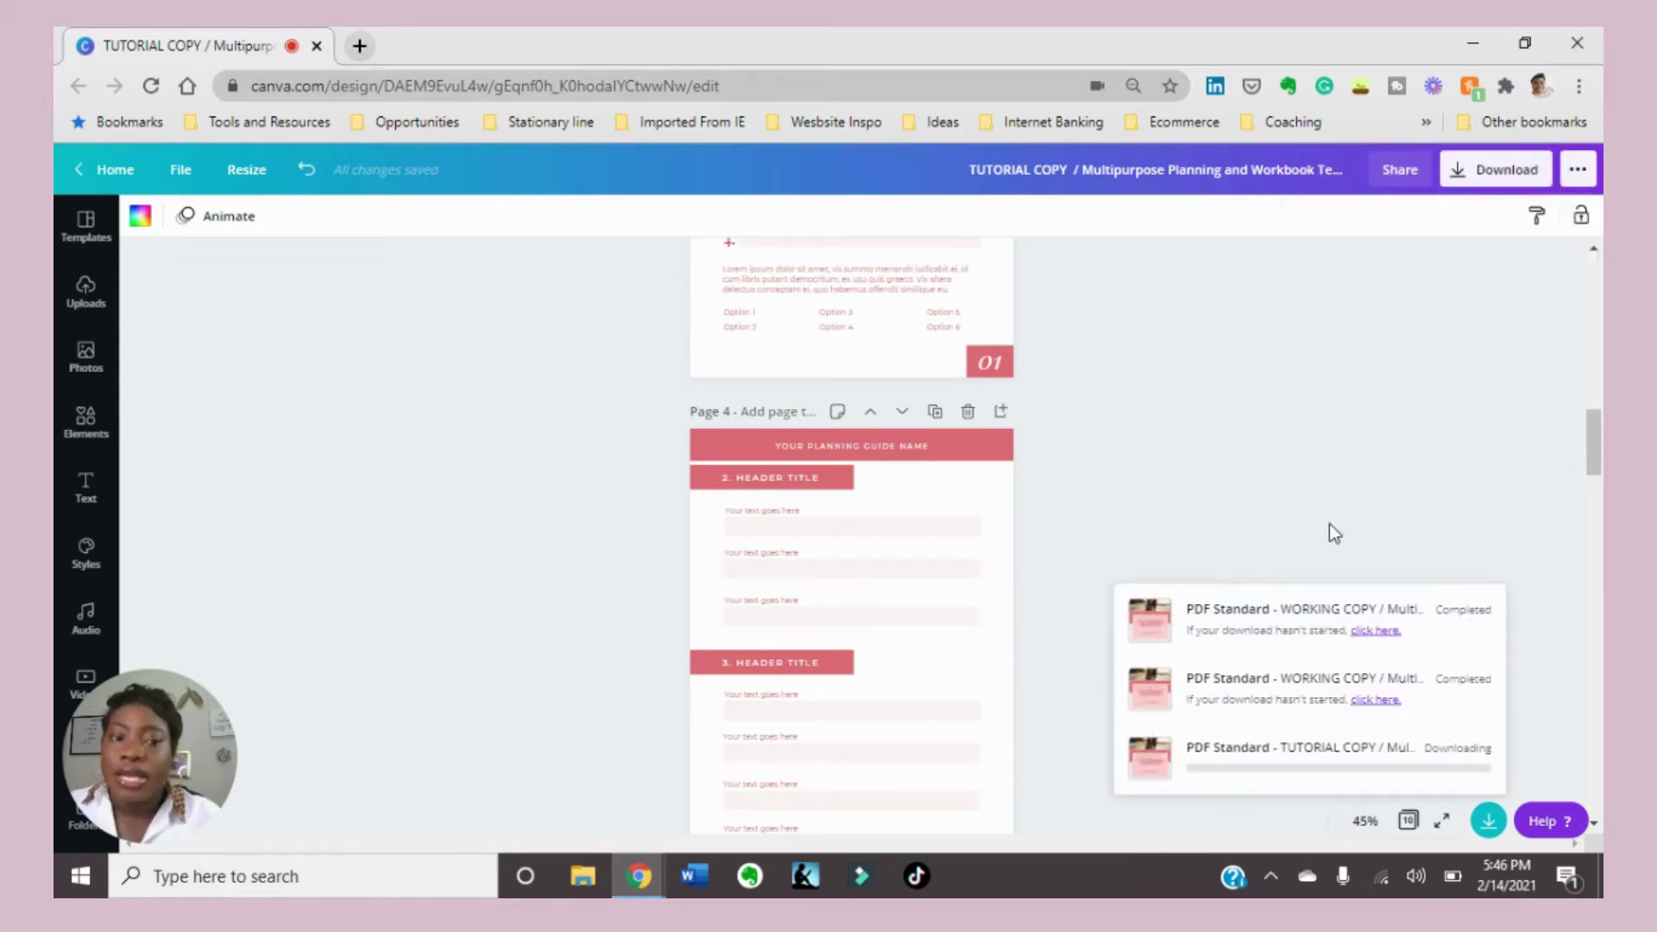
Clear two old completed downloads and save the PDF to the Desktop
left_click(1151, 689)
left_click(1157, 691)
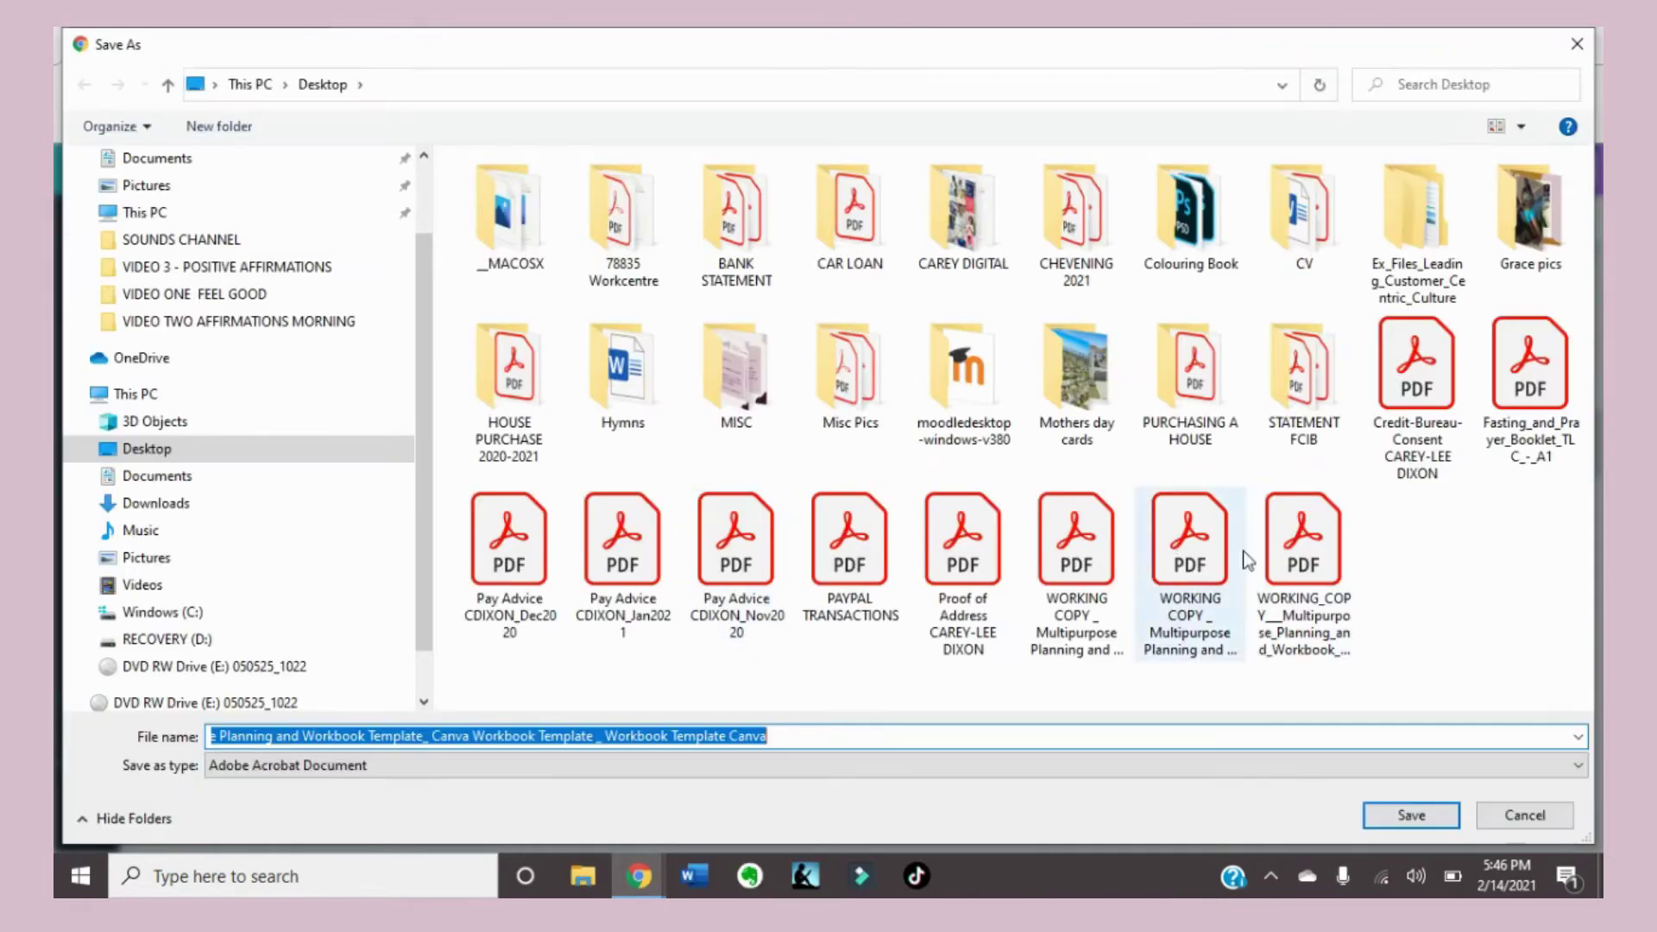
left_click(1388, 803)
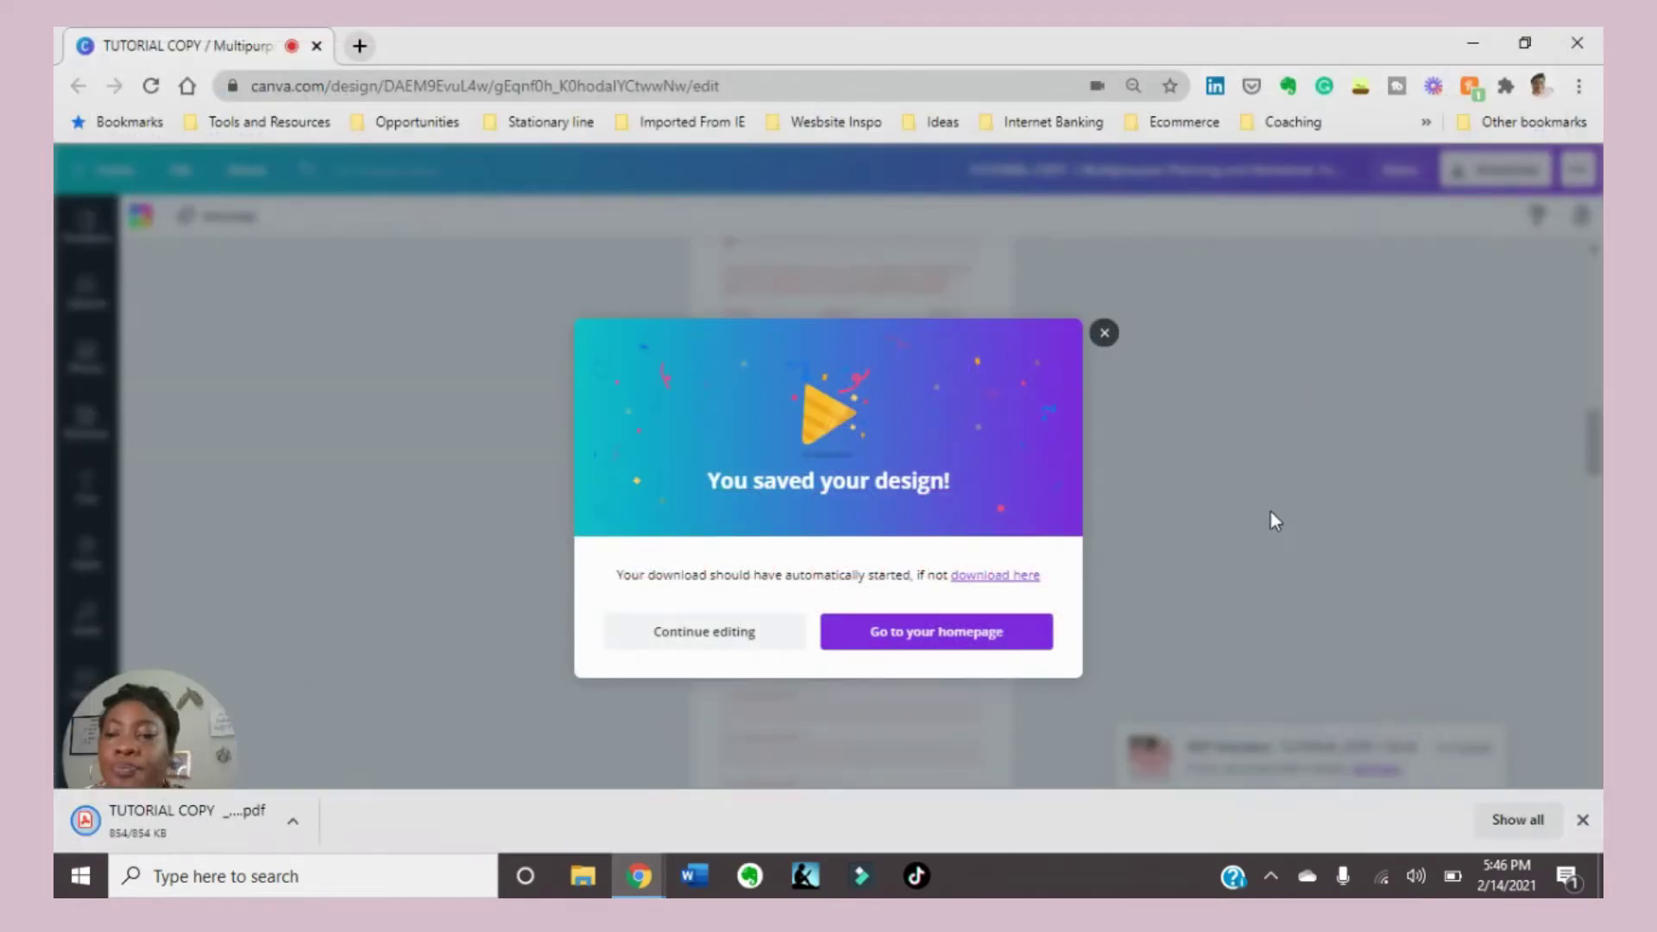
Open the downloaded 10-page workbook PDF, scroll through pages 1–3, and start a blank tab
left_click(162, 820)
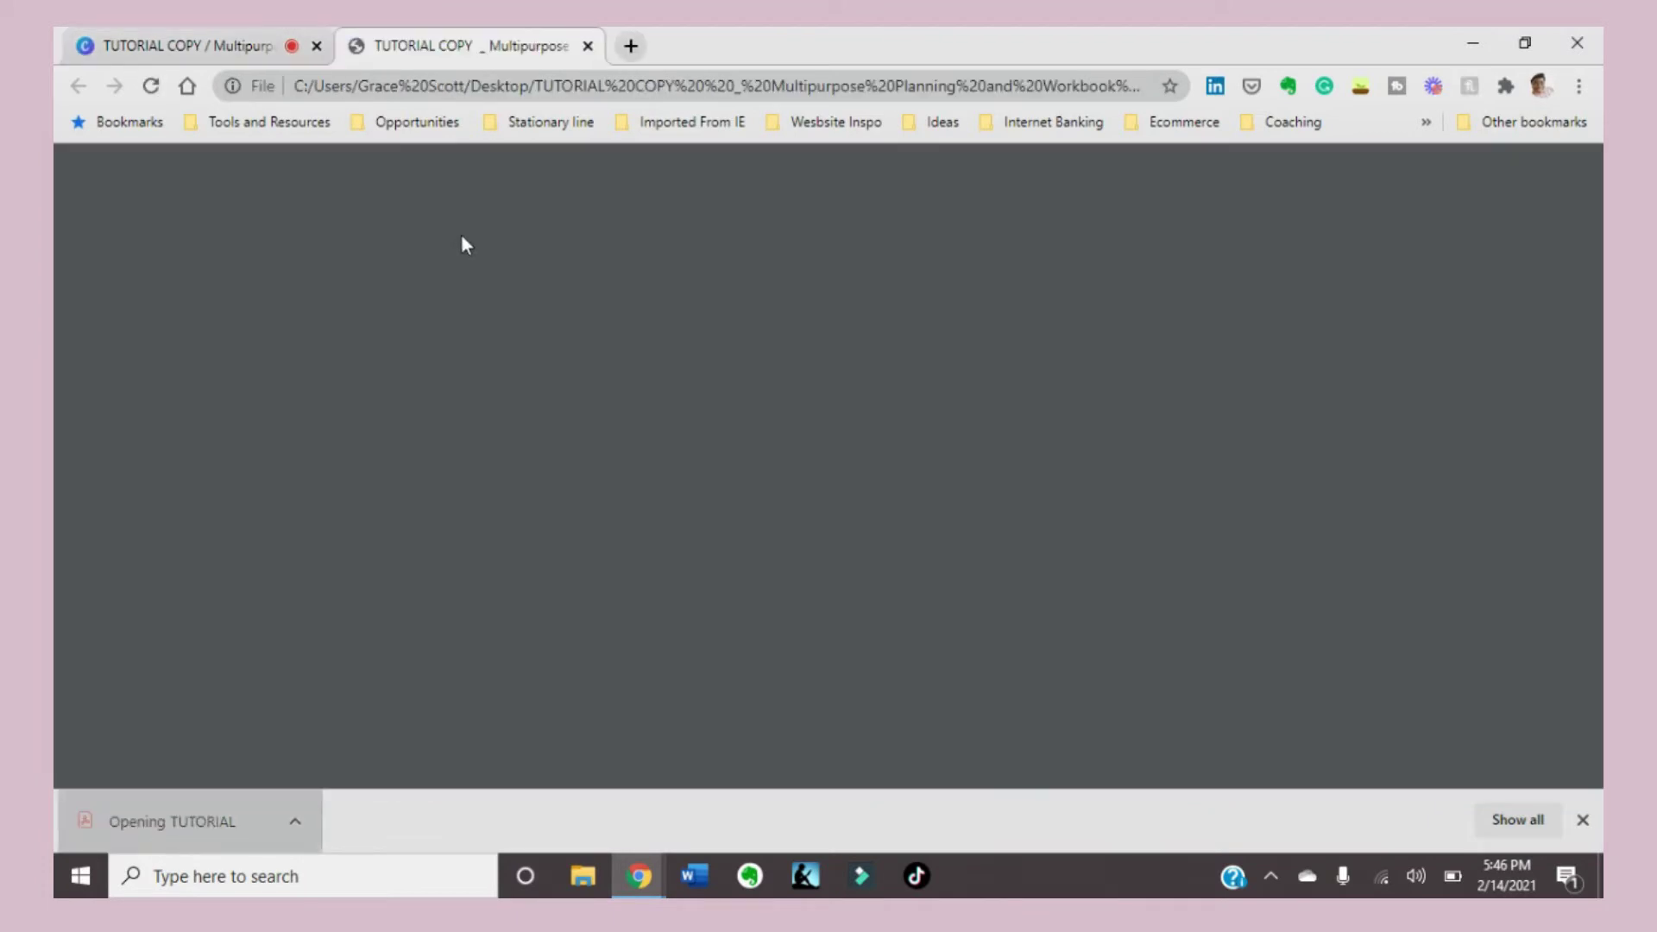
scroll(1200, 332, "down", 10)
scroll(1202, 335, "down", 15)
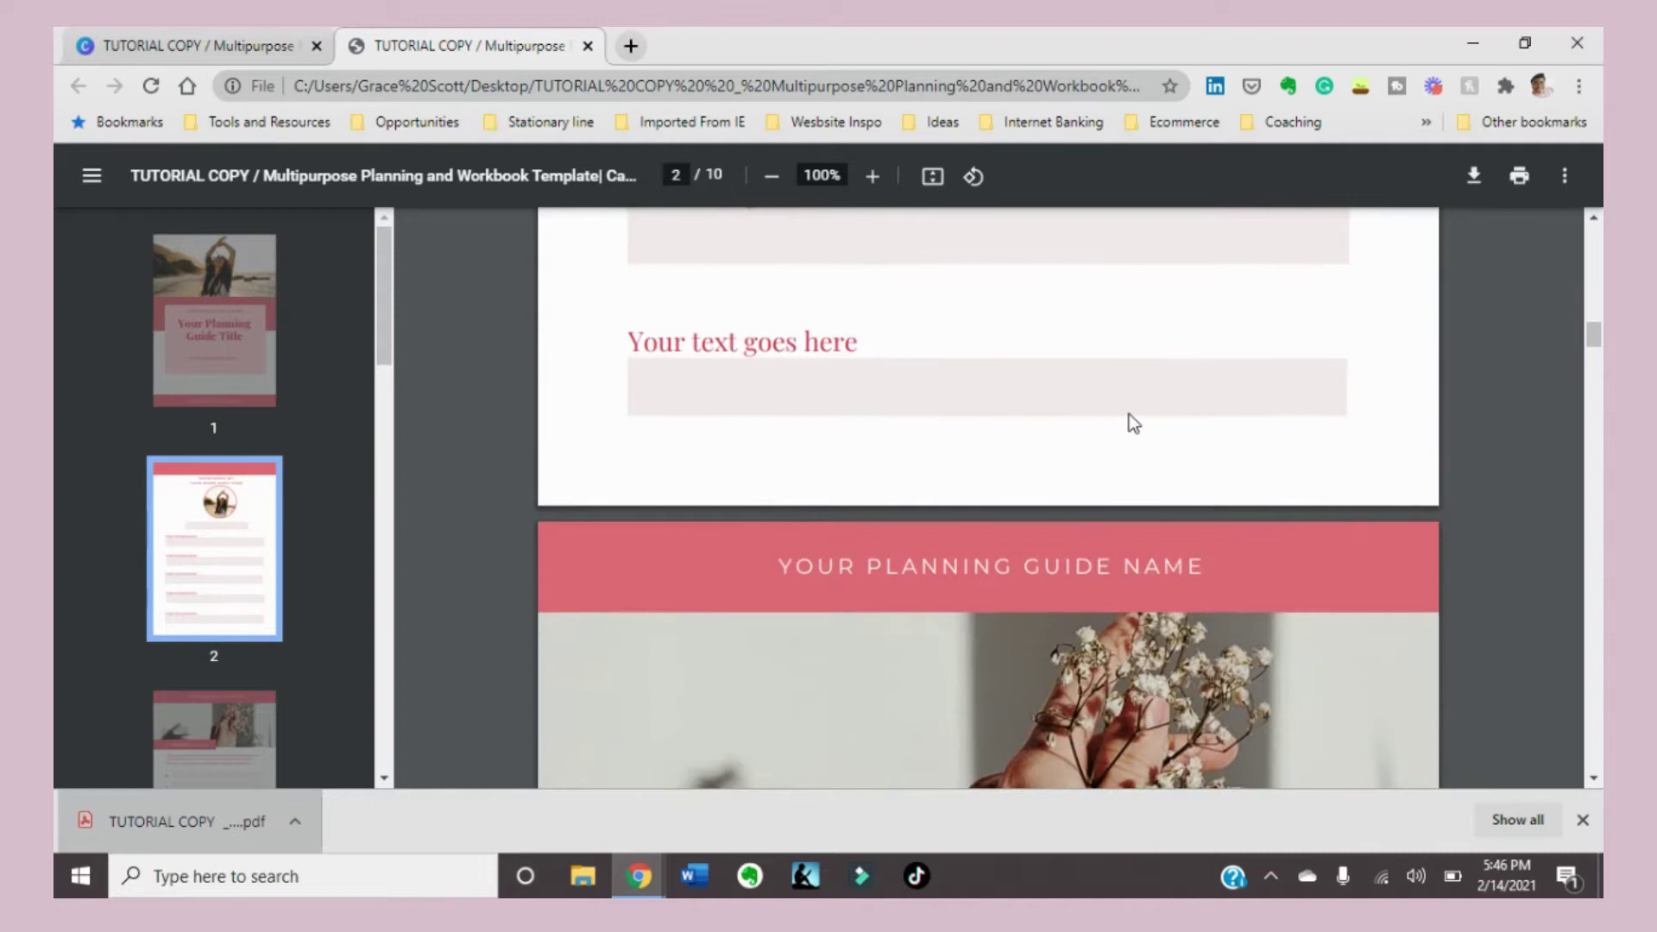
scroll(1120, 393, "down", 10)
scroll(1122, 392, "up", 10)
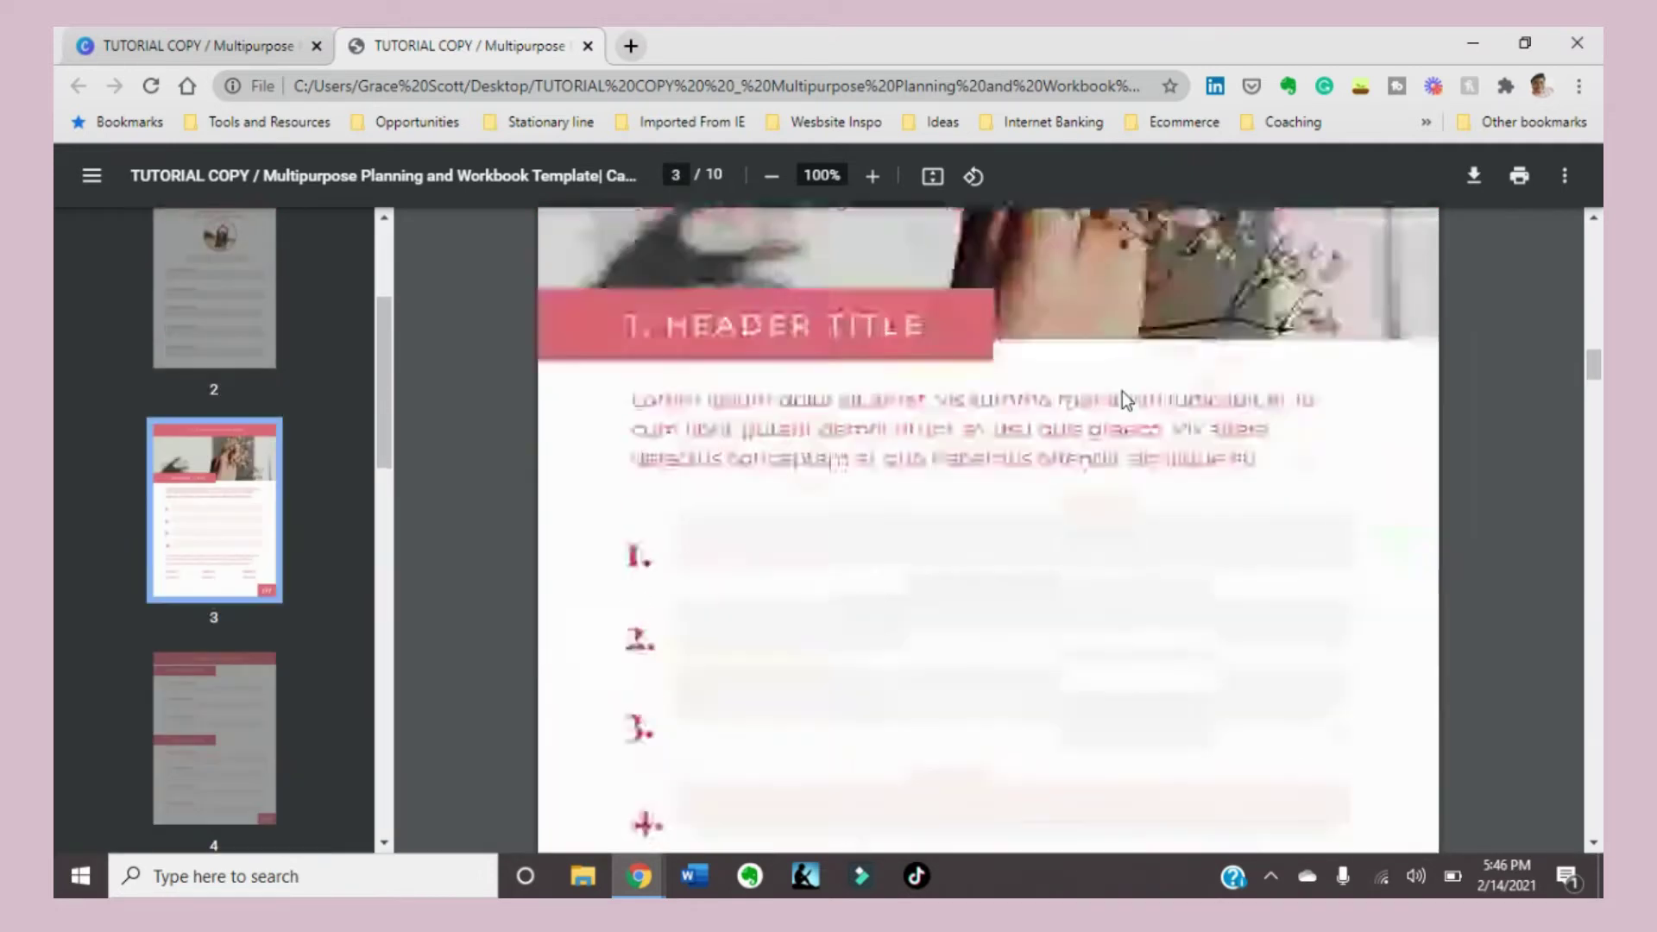
scroll(915, 419, "down", 8)
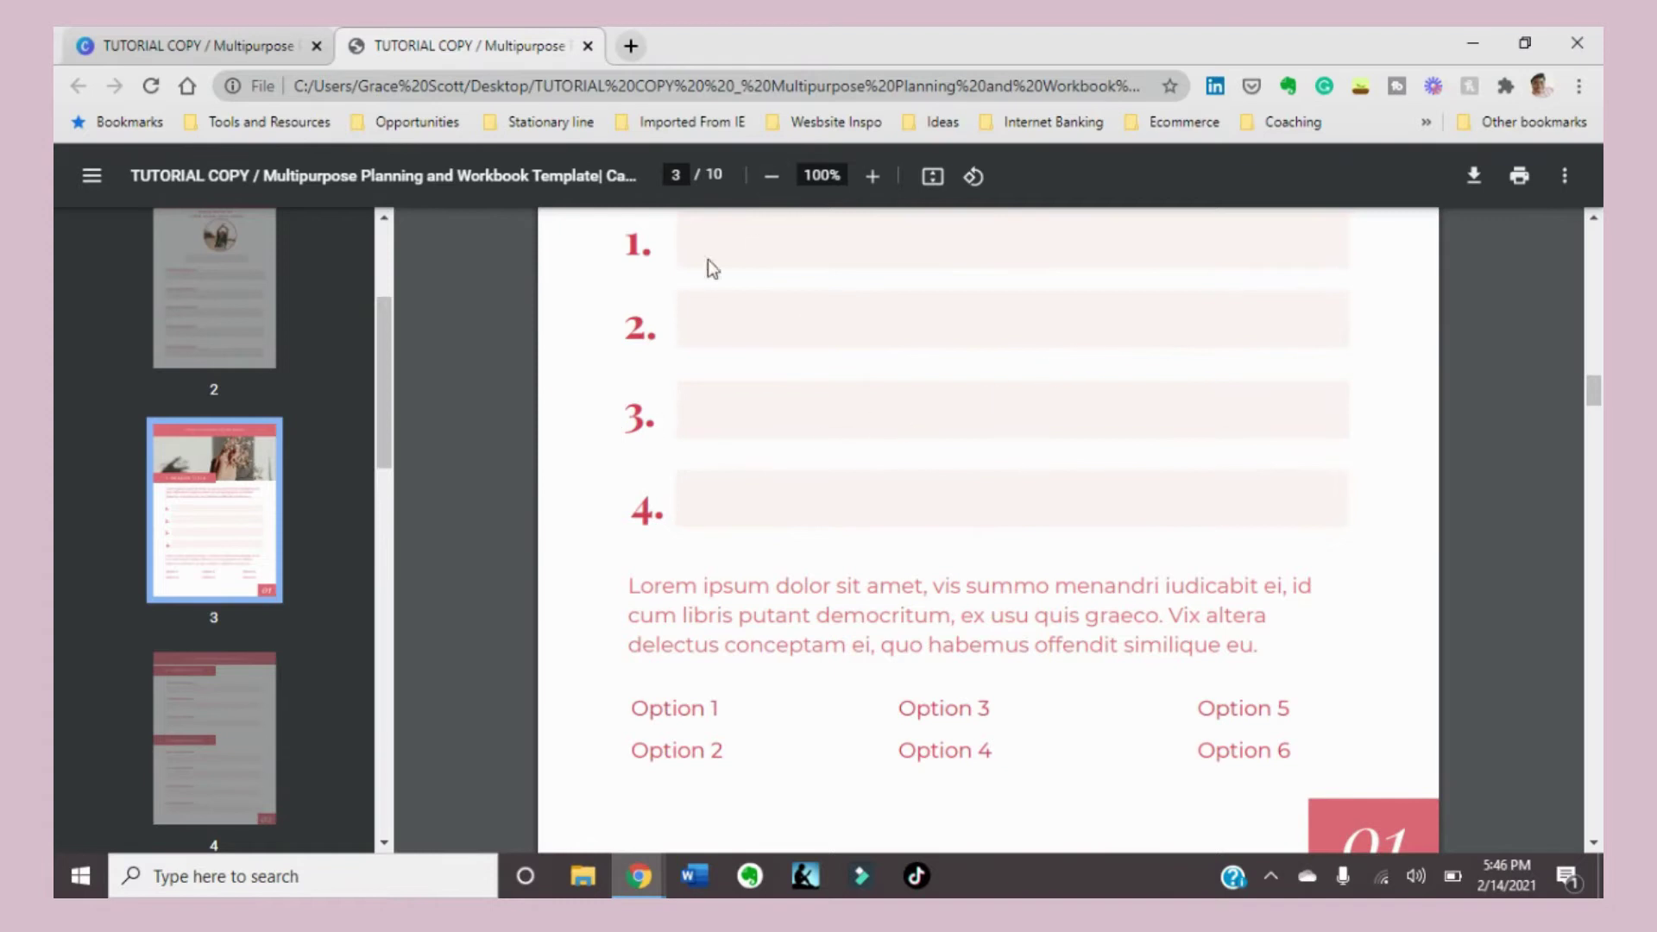
left_click(631, 45)
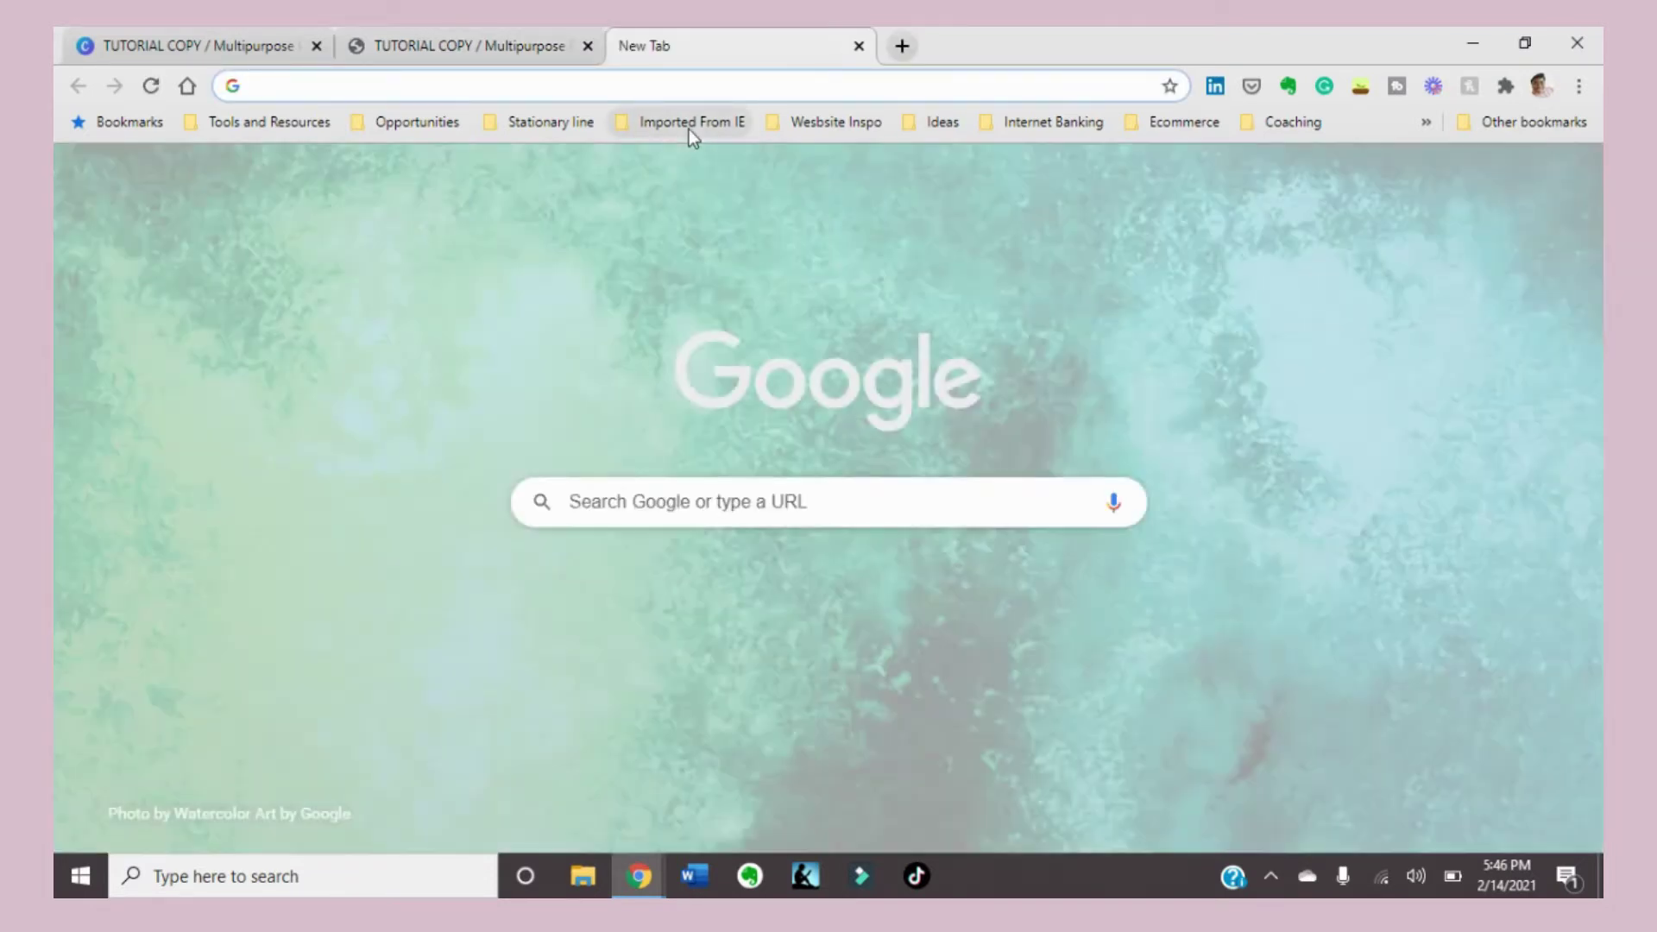
Search for pdfescape and open pdfescape.com's page comparing the online and desktop editors
type("PDFescape")
left_click(689, 128)
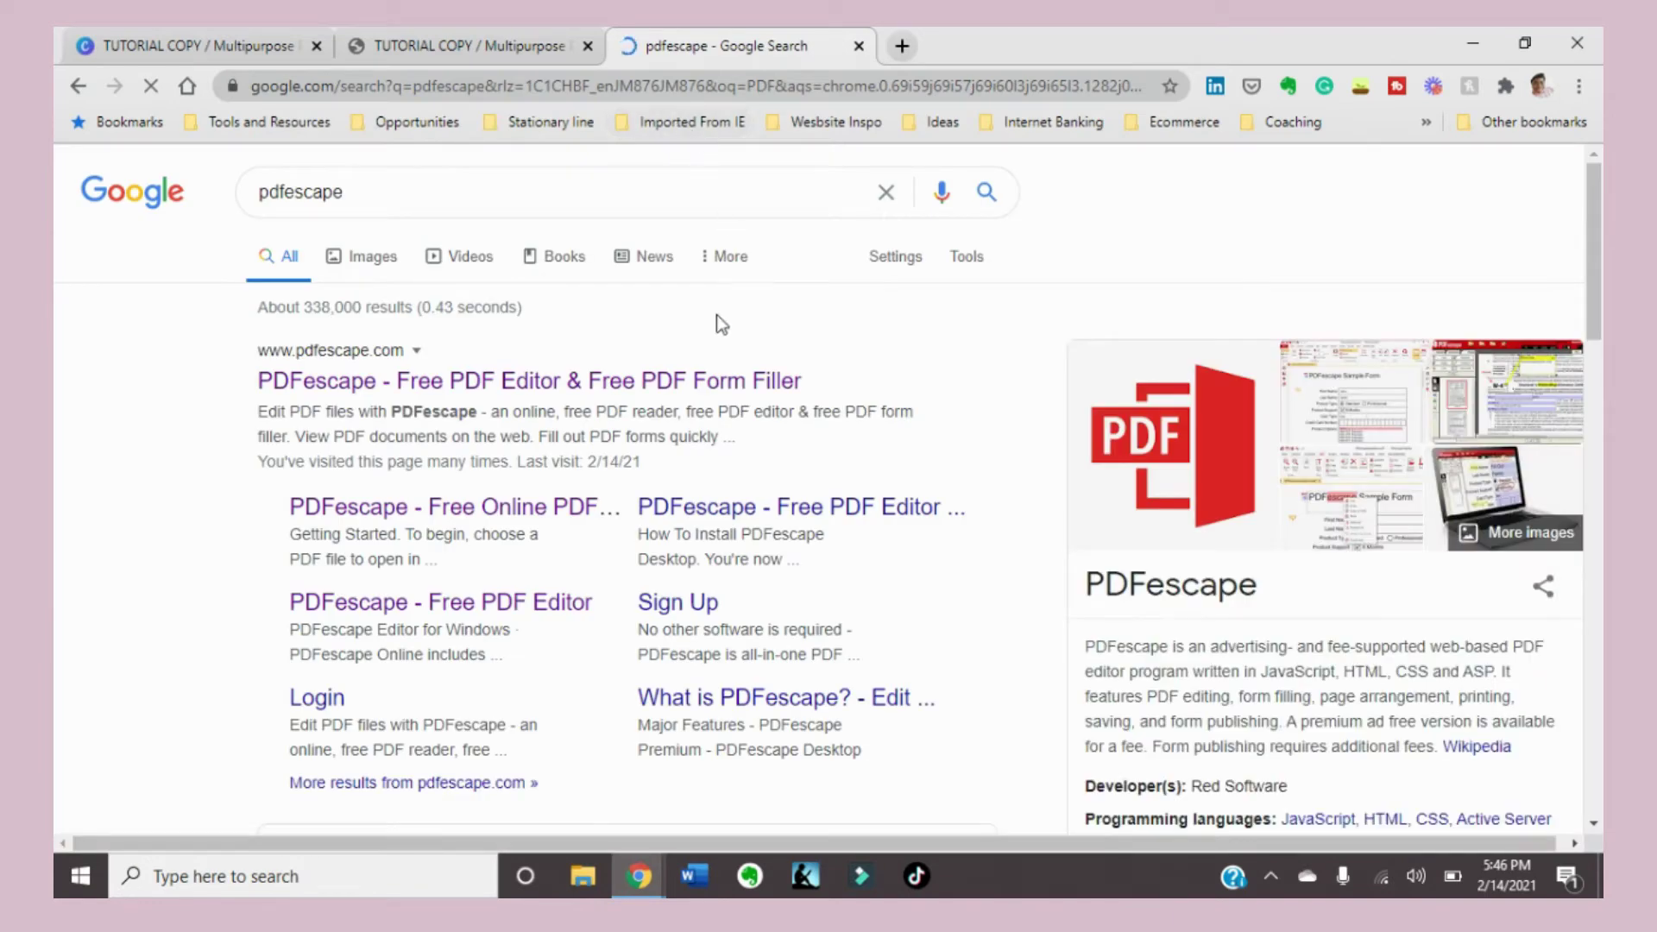
left_click(690, 385)
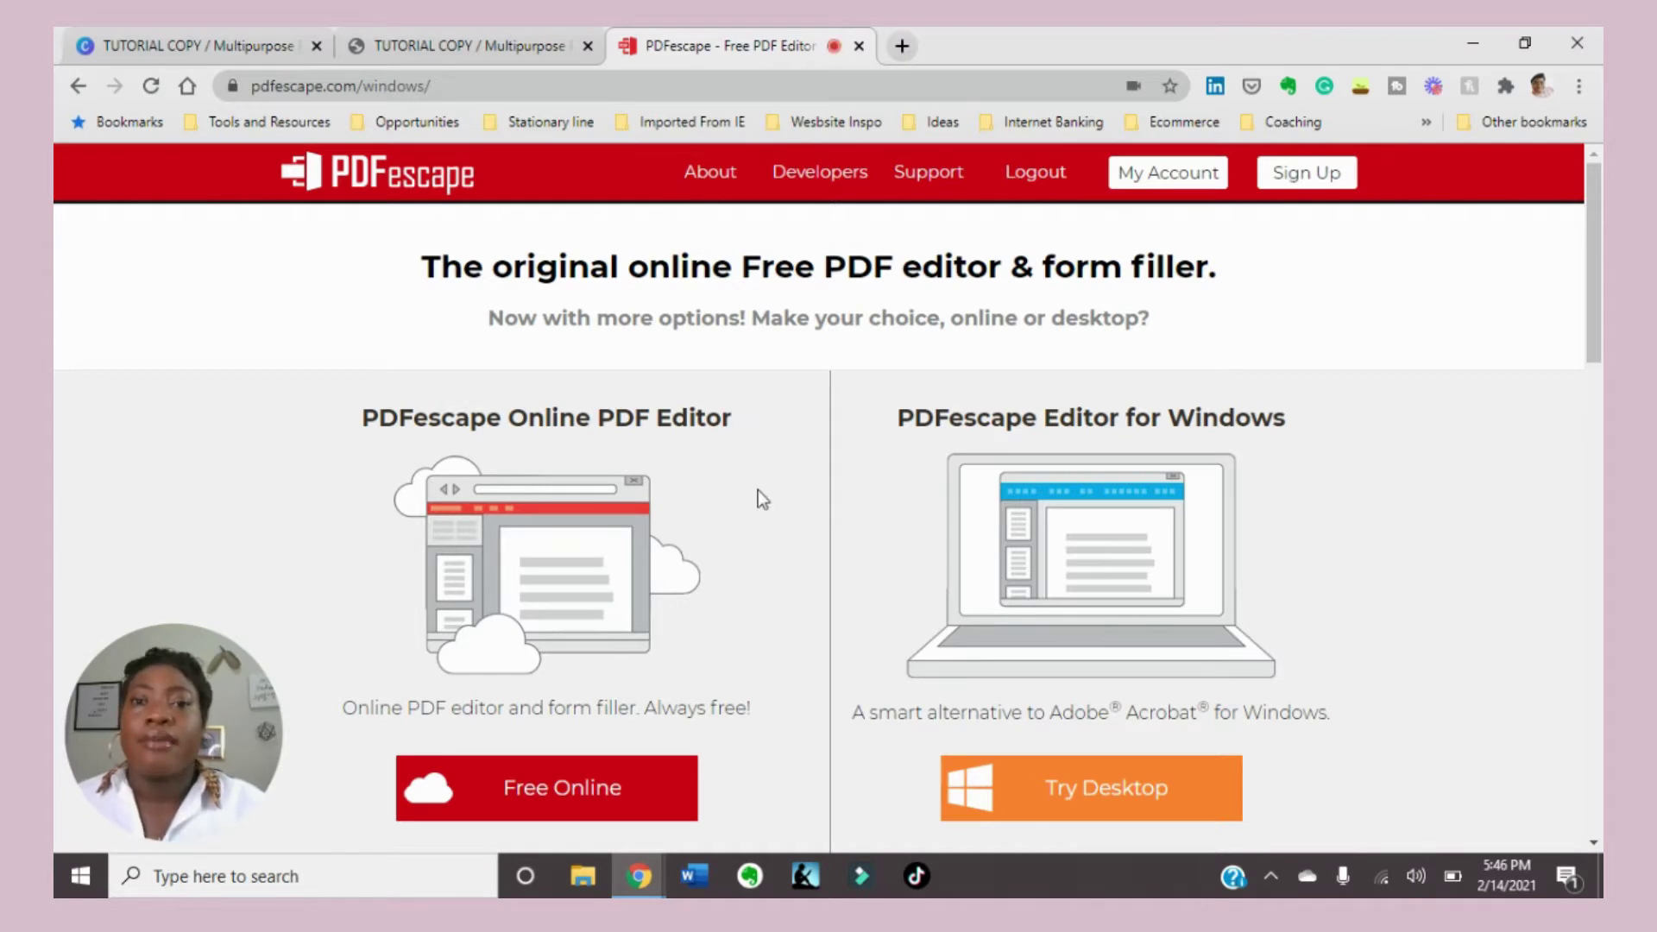
scroll(754, 496, "down", 3)
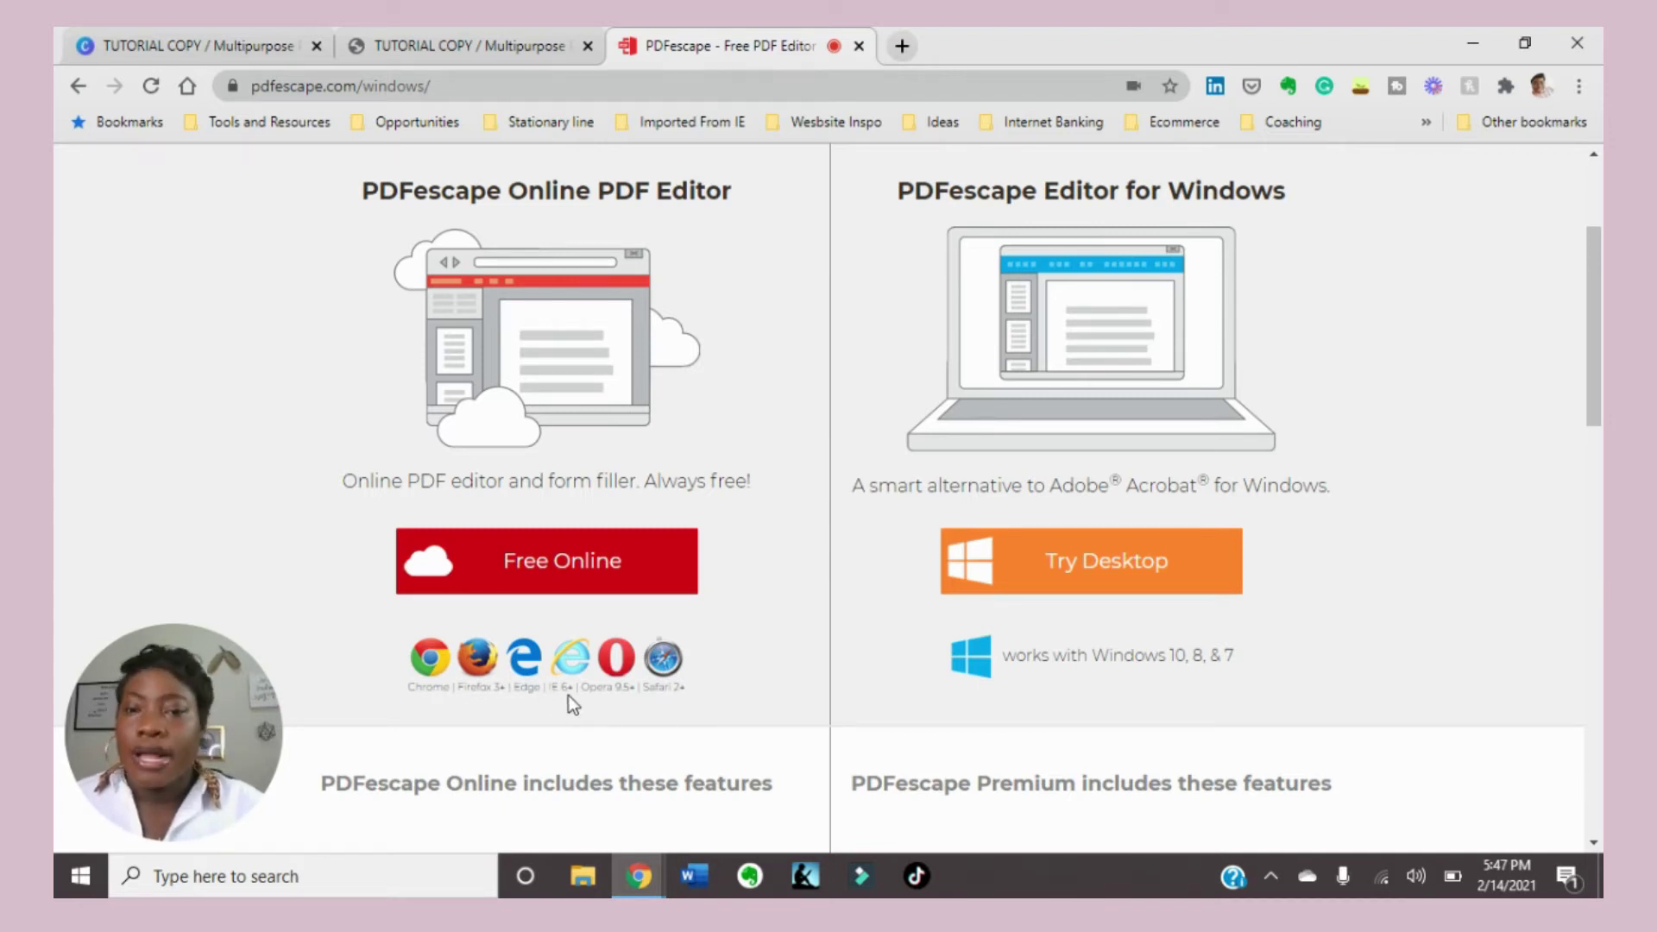
Open PDFescape's free online editor and upload the TUTORIAL COPY workbook PDF from the Desktop
left_click(654, 572)
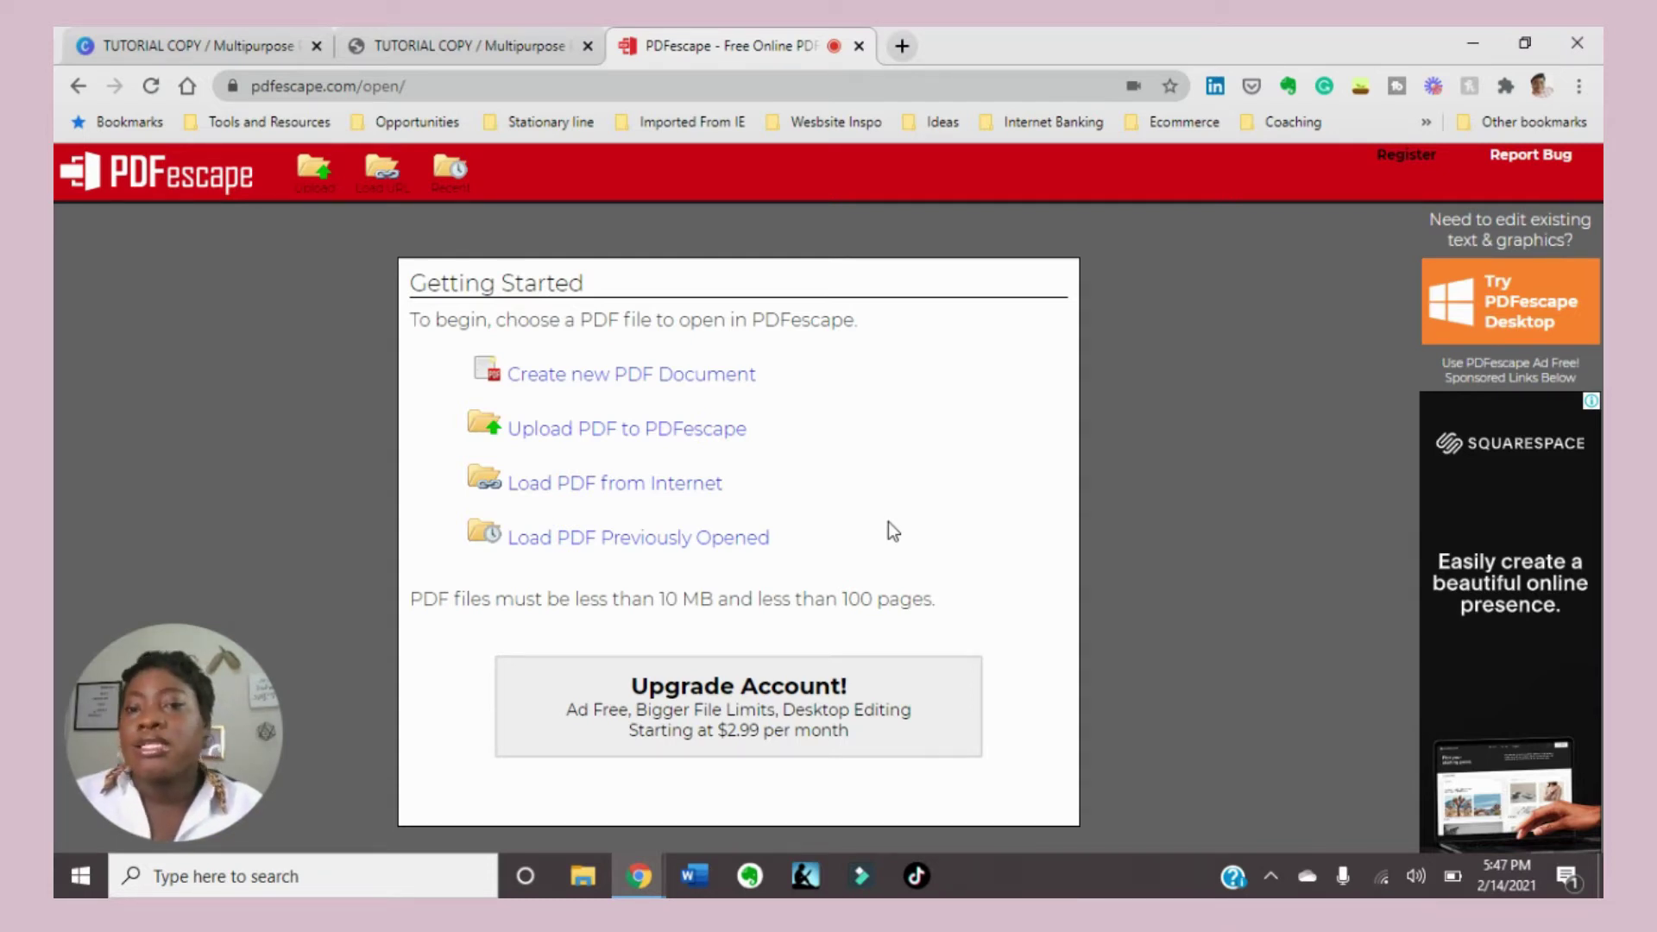
left_click(557, 436)
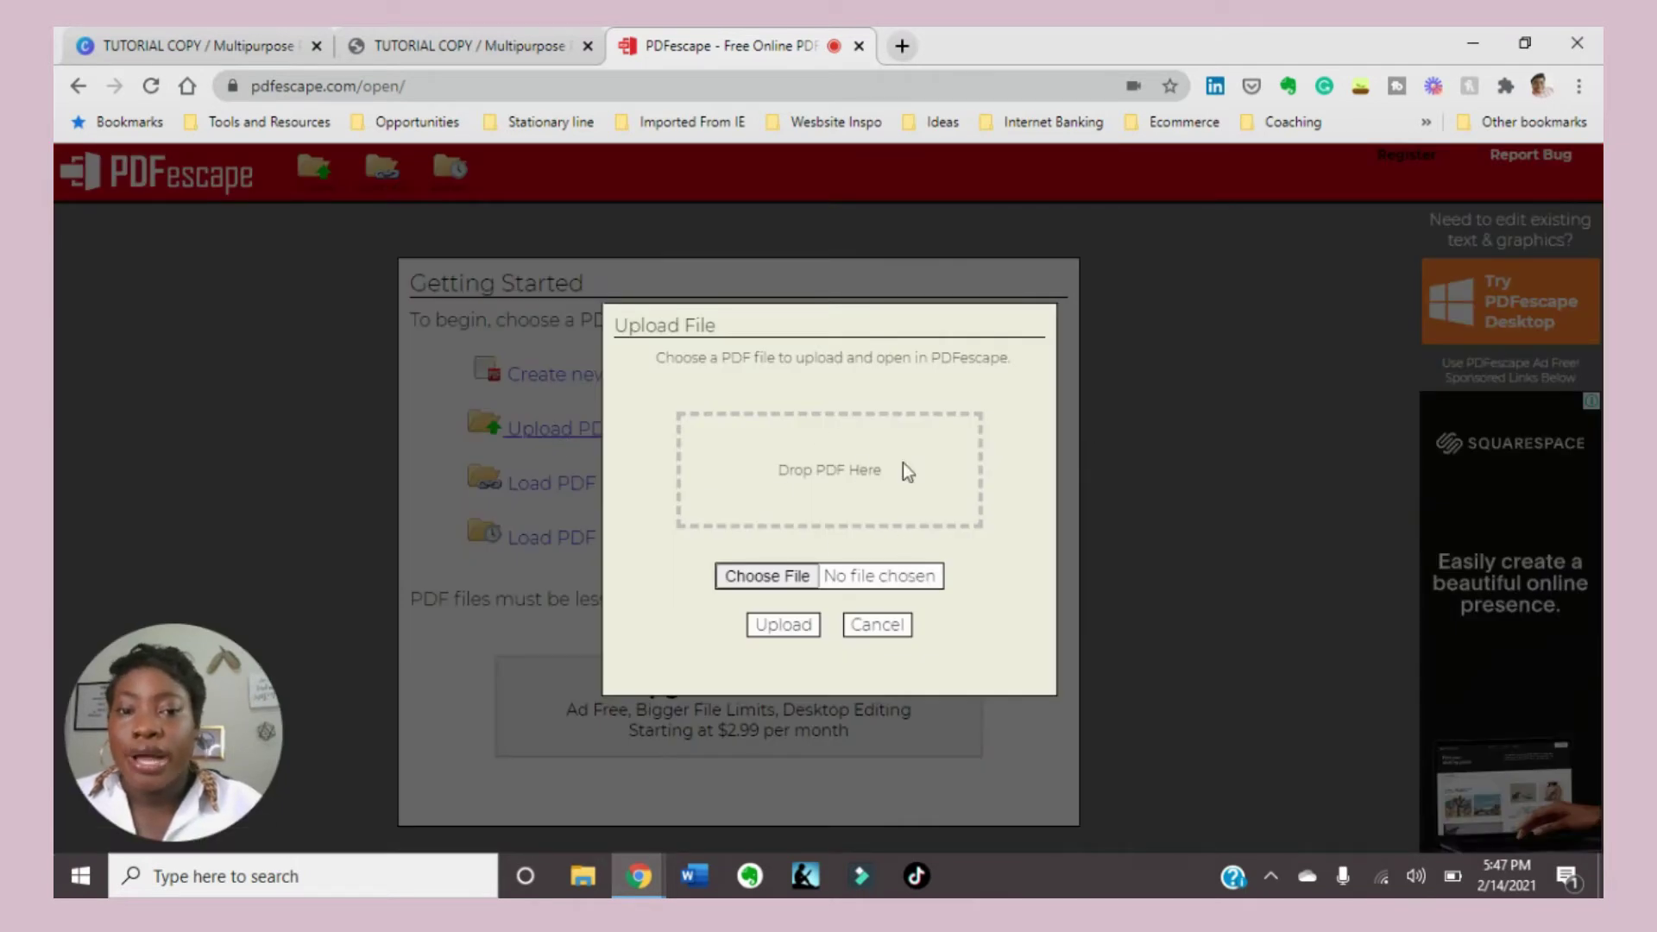
left_click(809, 583)
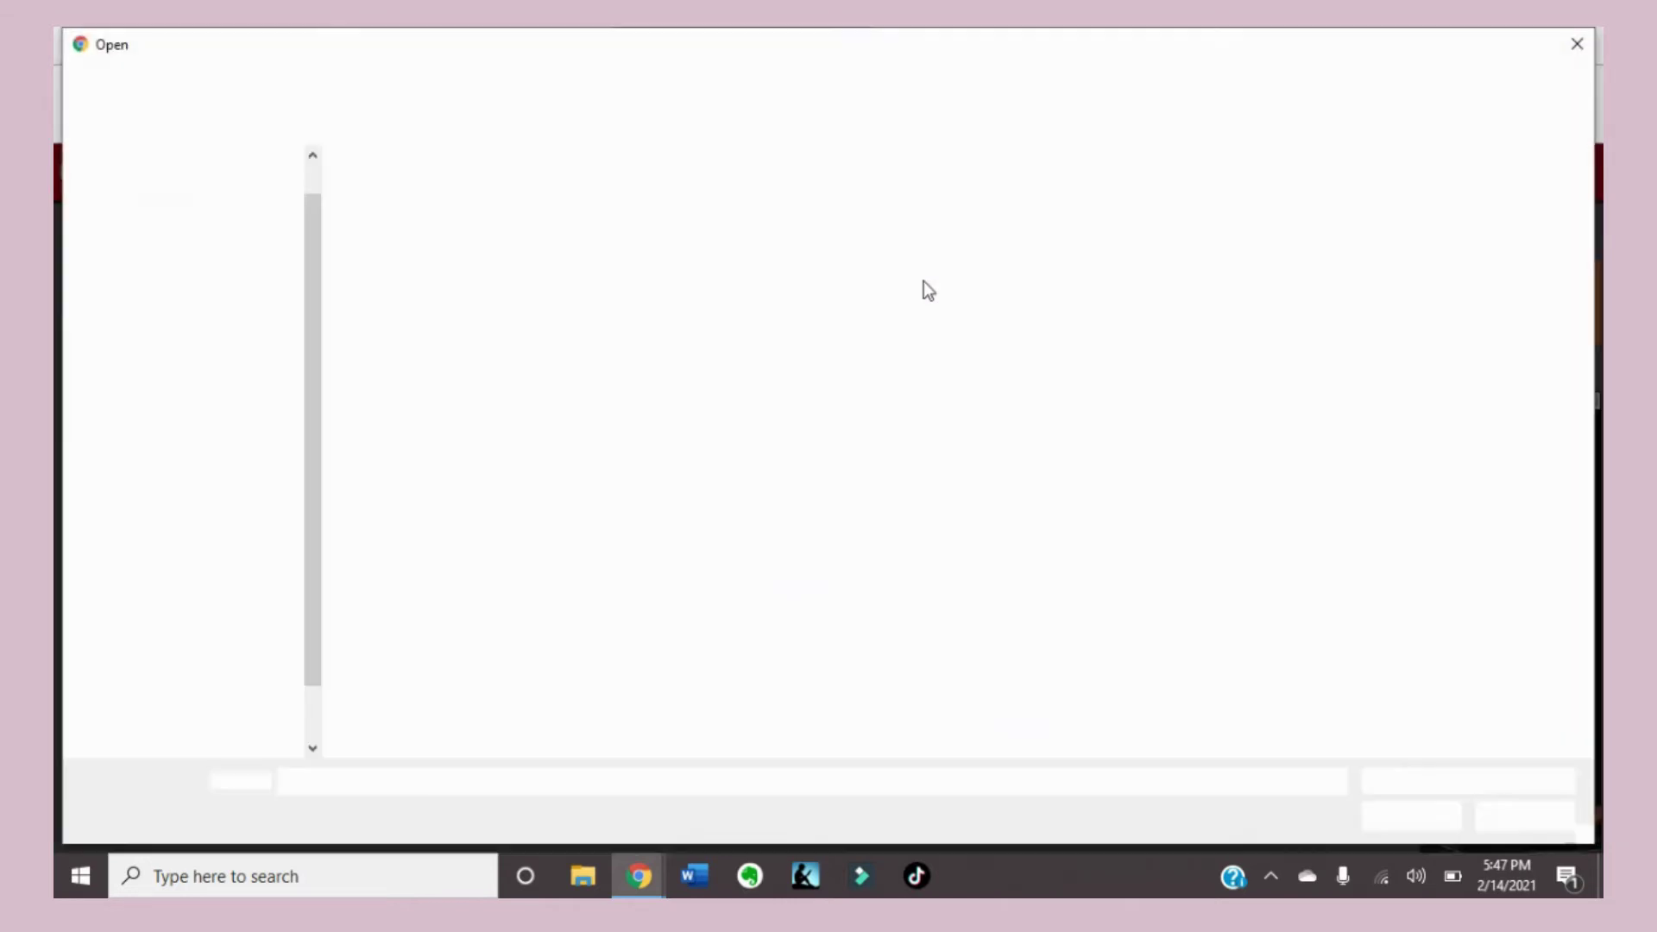
scroll(1084, 595, "down", 3)
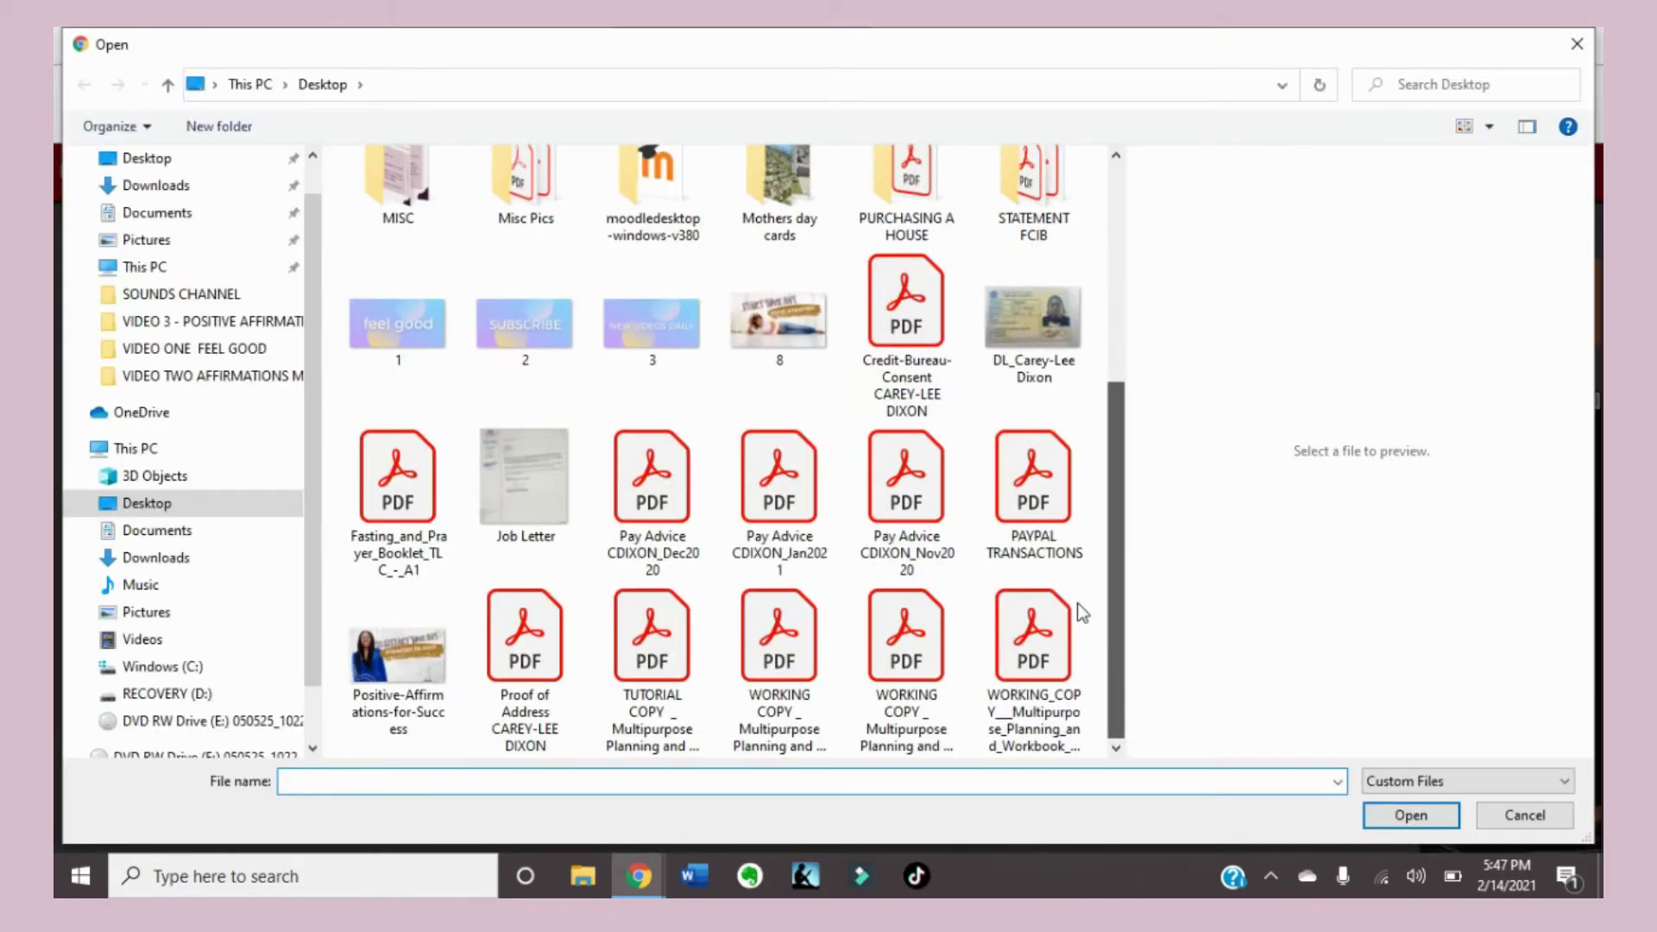
left_click(660, 691)
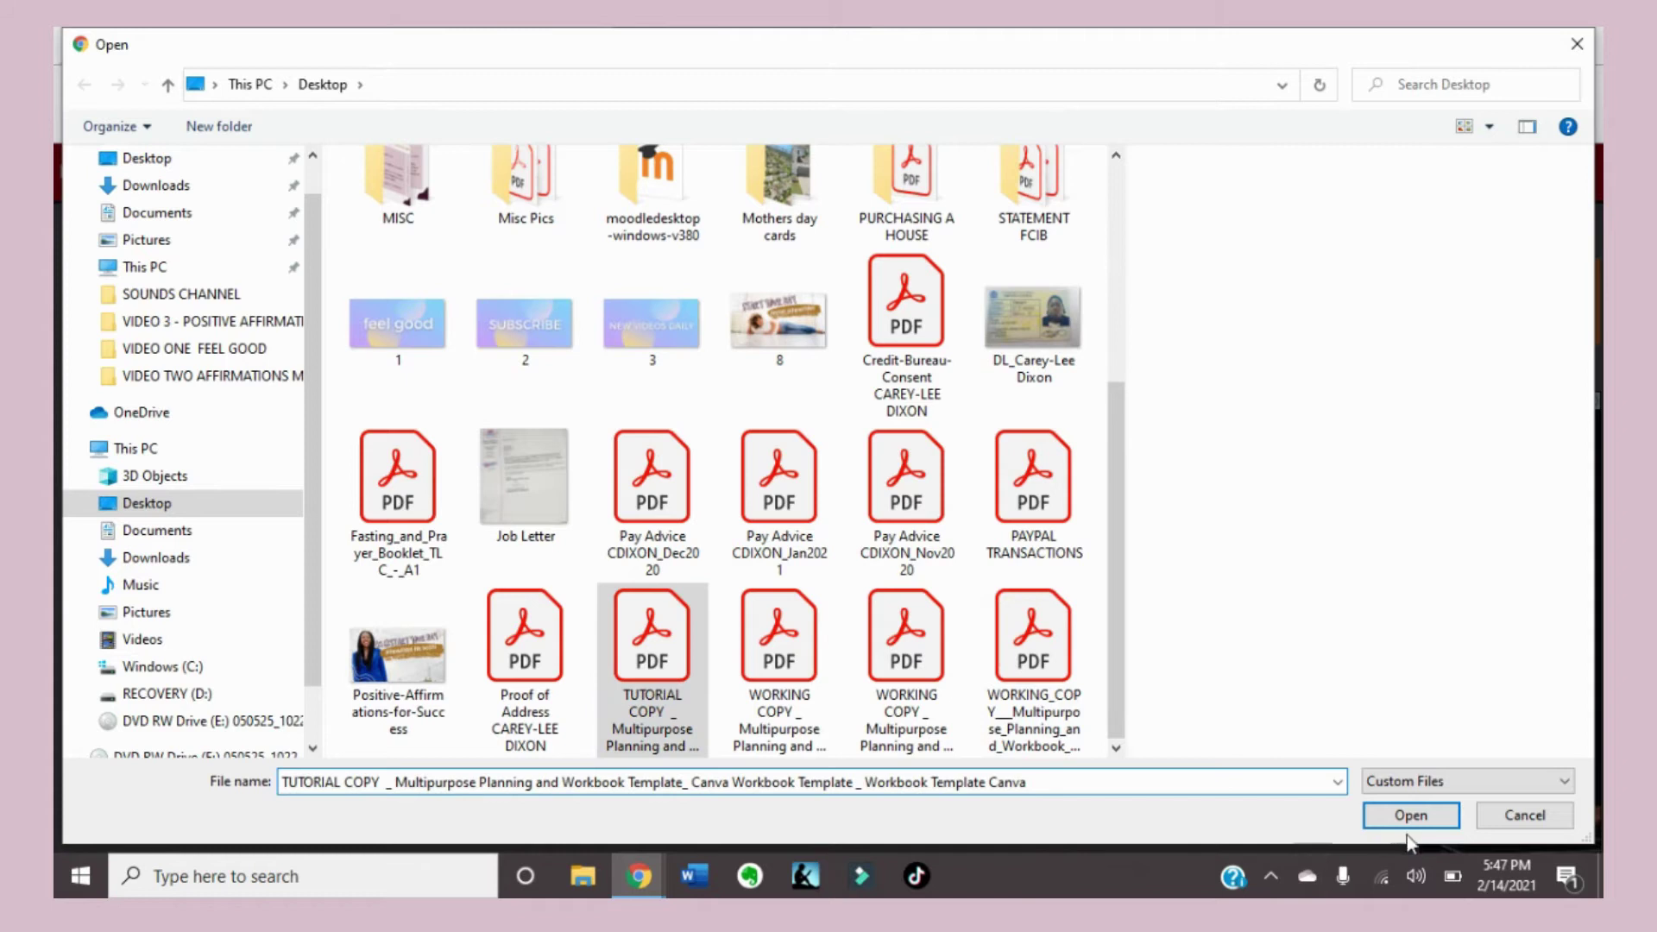
left_click(1411, 816)
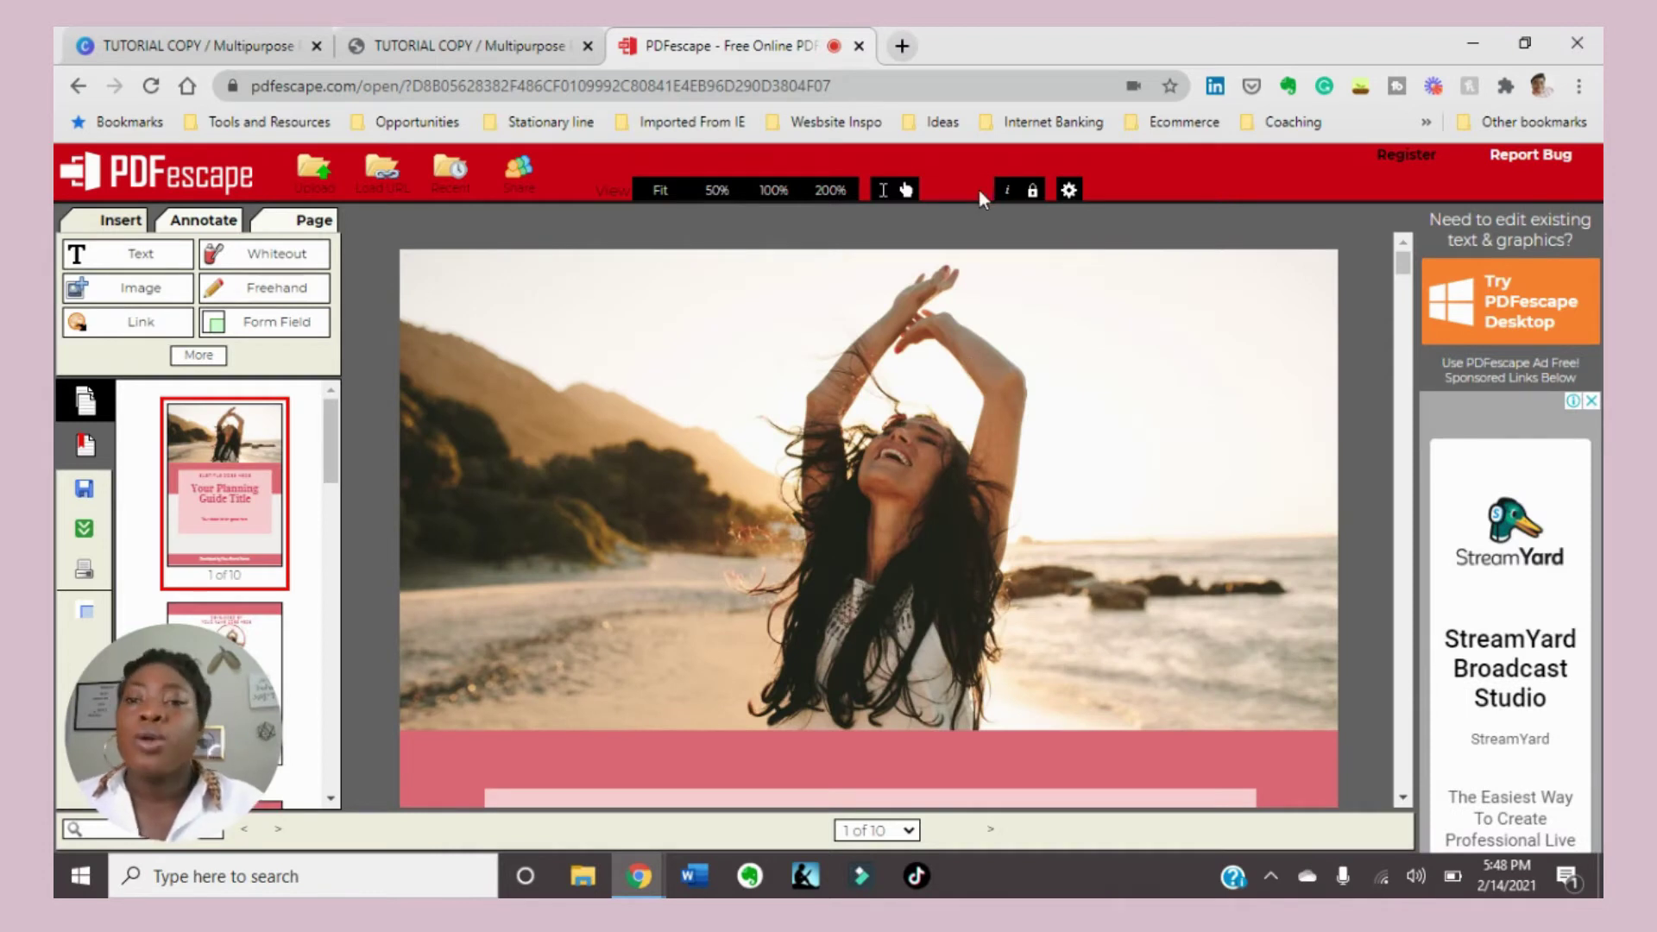
scroll(684, 340, "down", 10)
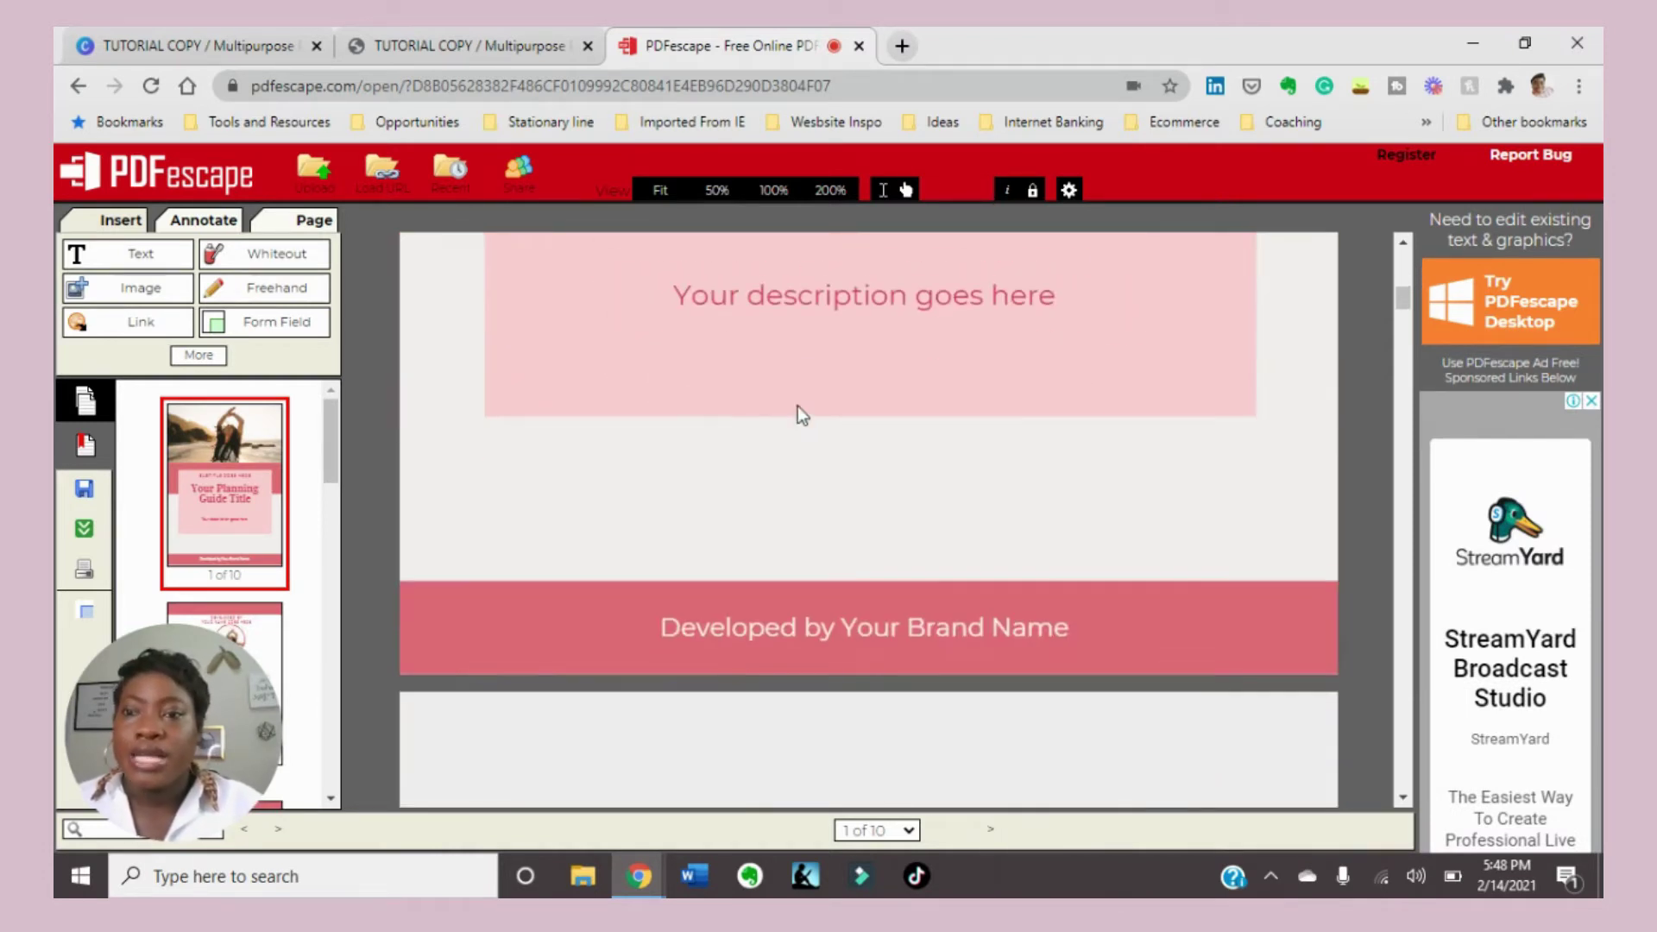
scroll(790, 445, "down", 7)
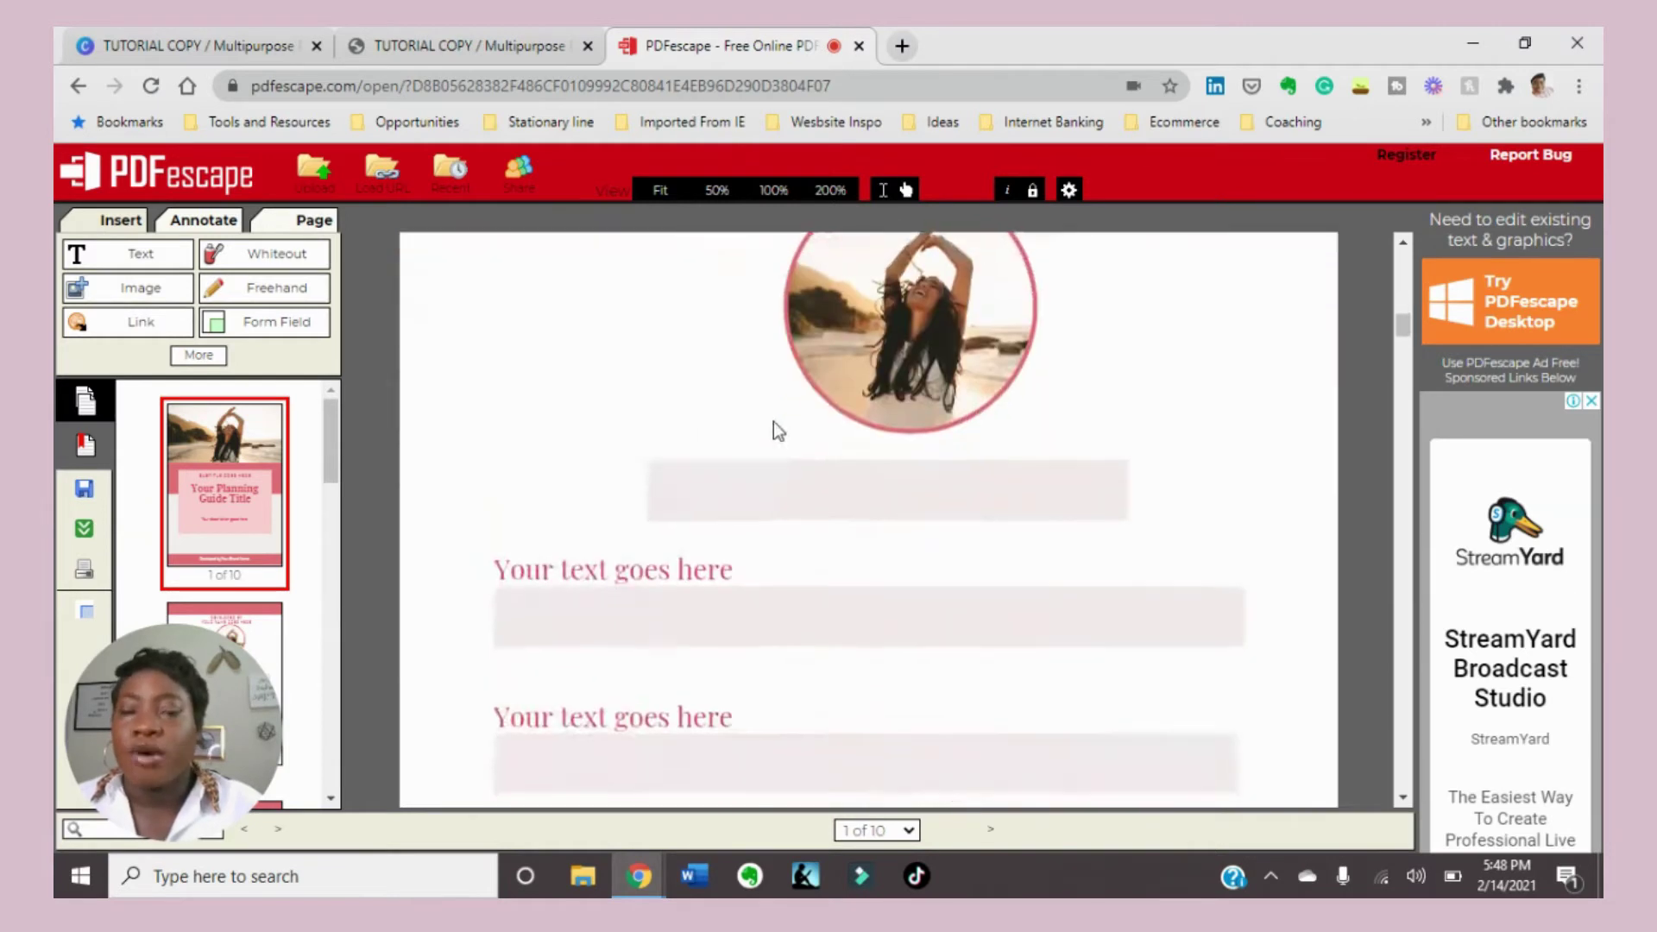
scroll(774, 421, "up", 12)
scroll(739, 401, "up", 5)
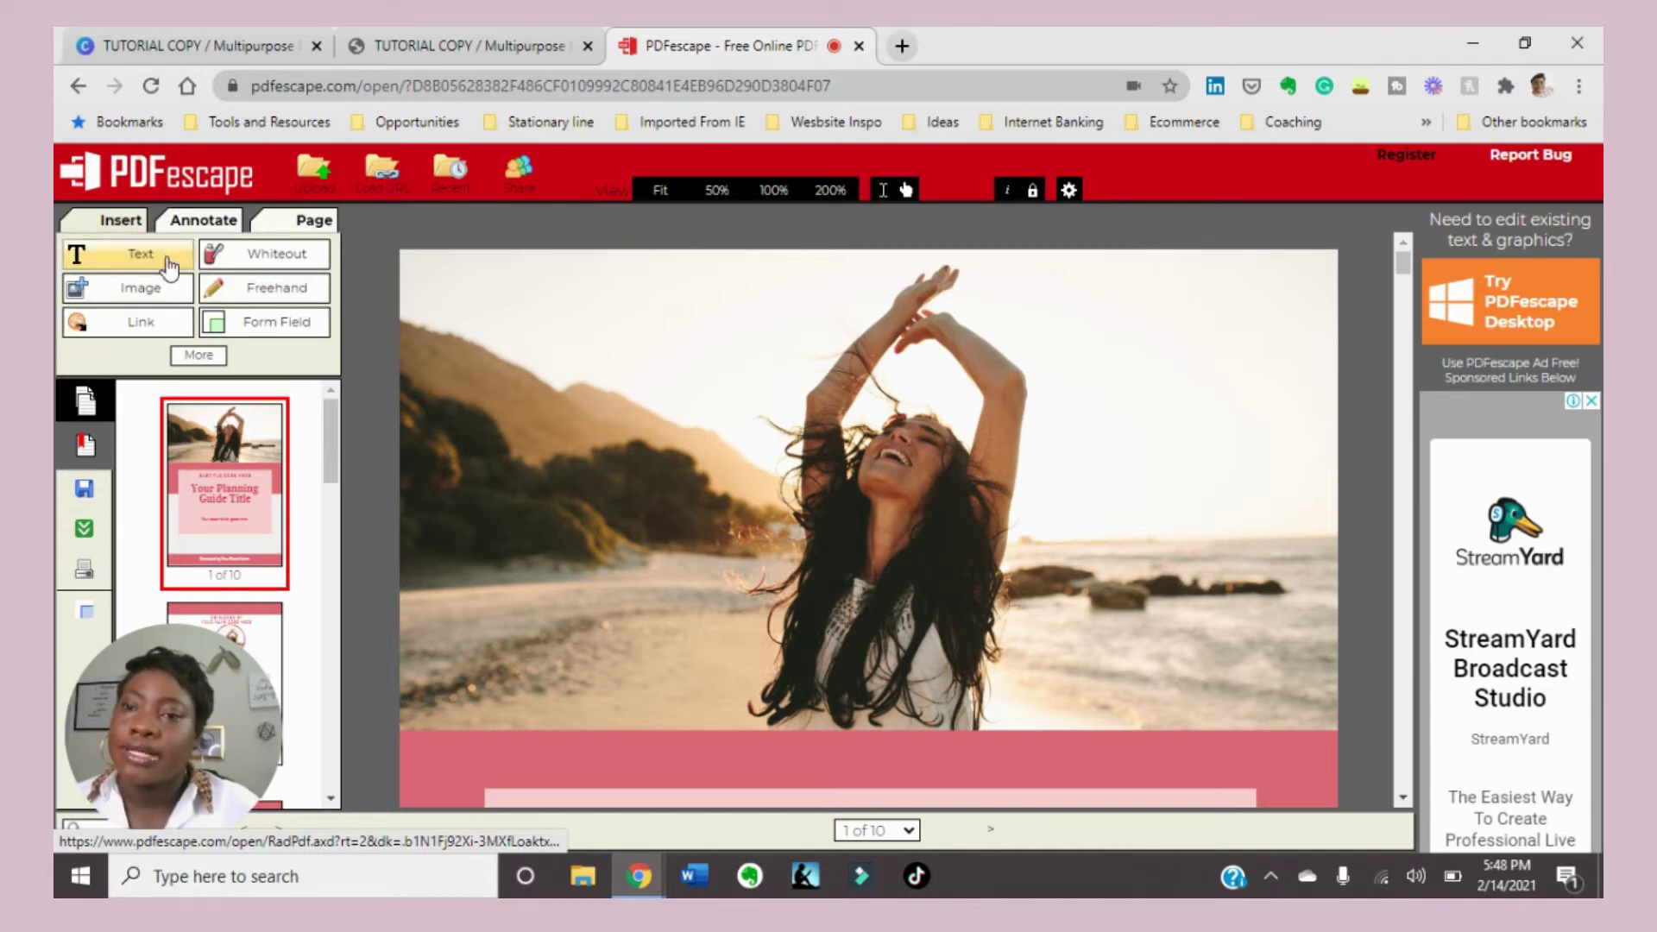
left_click(278, 294)
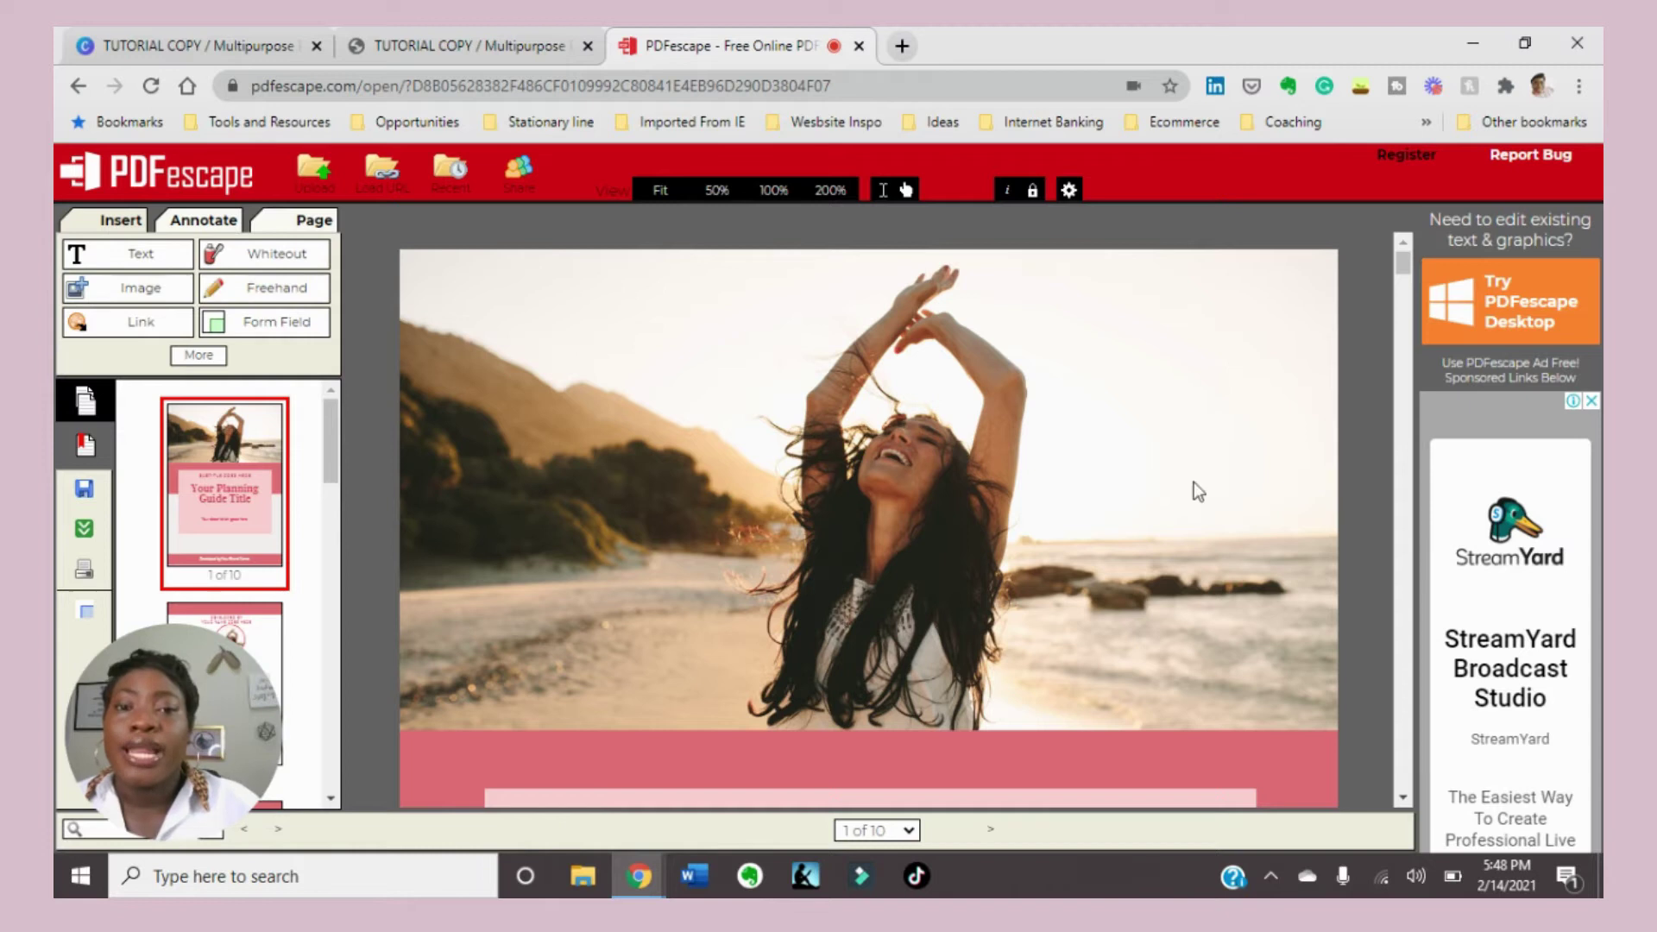
scroll(919, 471, "down", 8)
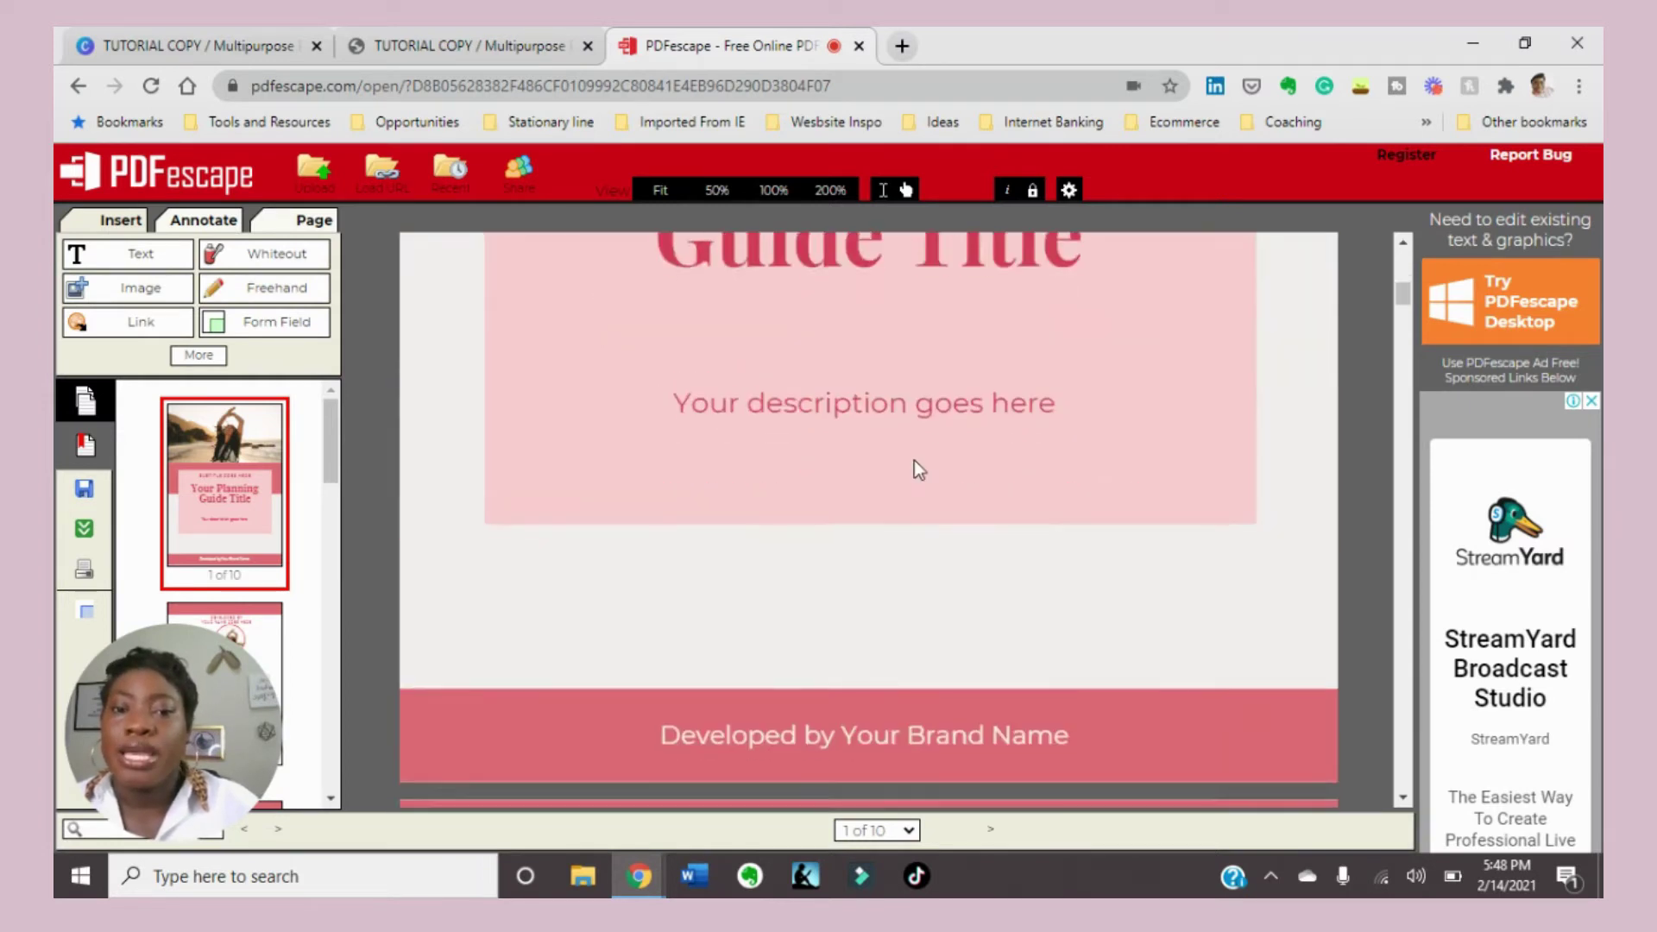
scroll(915, 462, "down", 6)
scroll(384, 399, "up", 10)
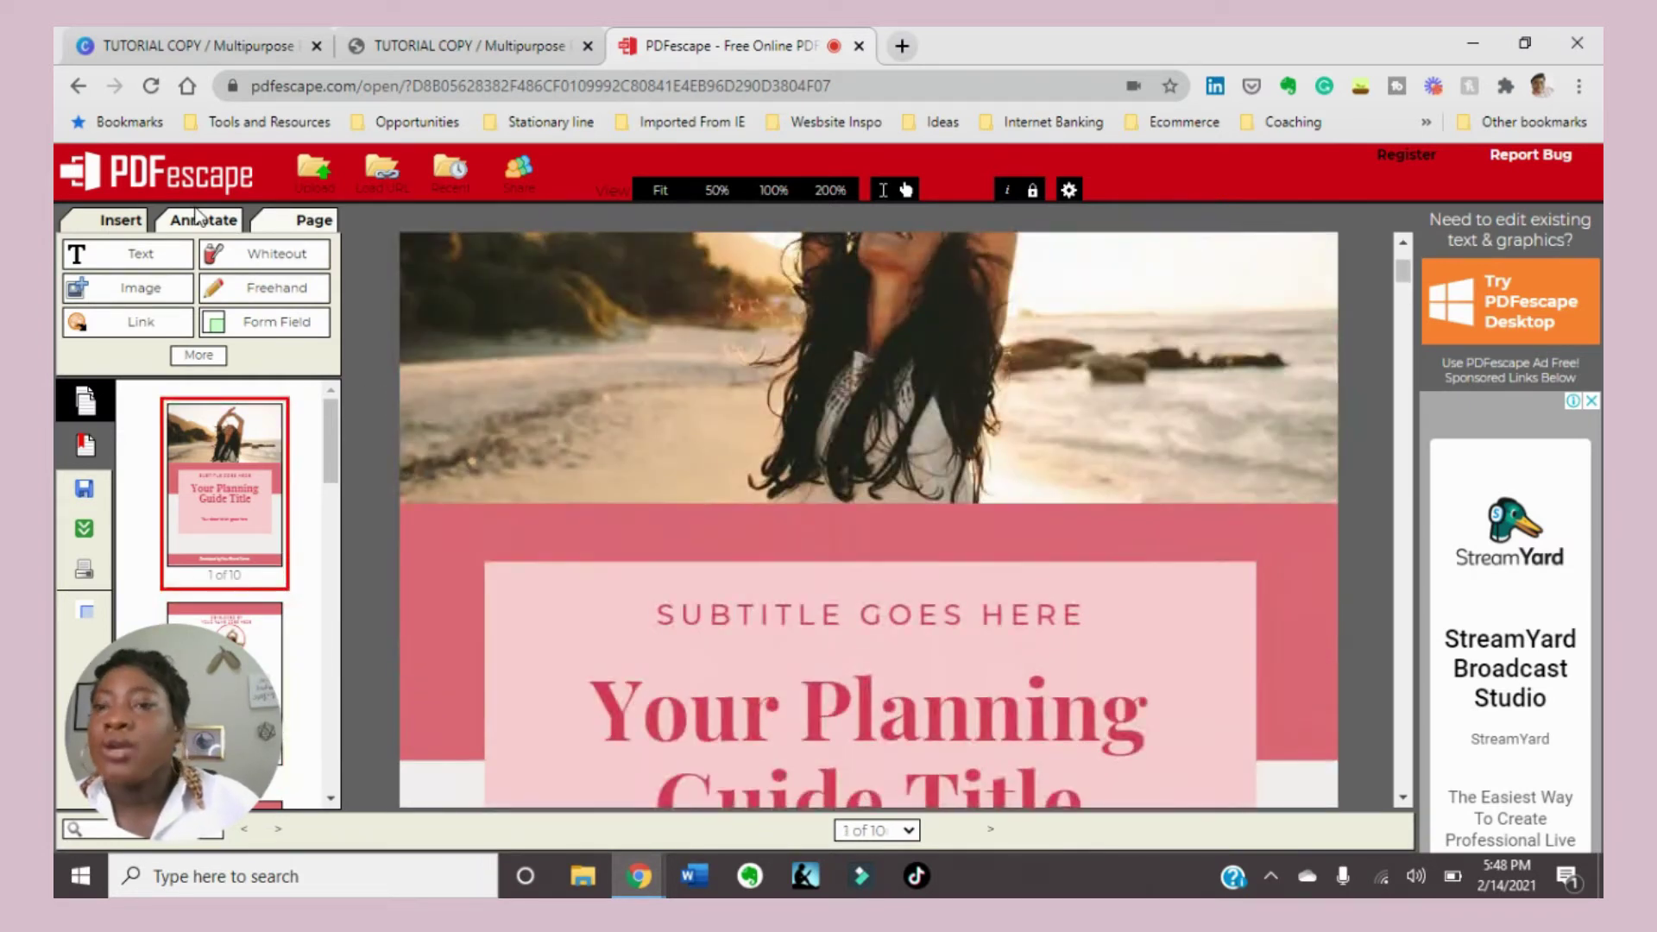
left_click(197, 221)
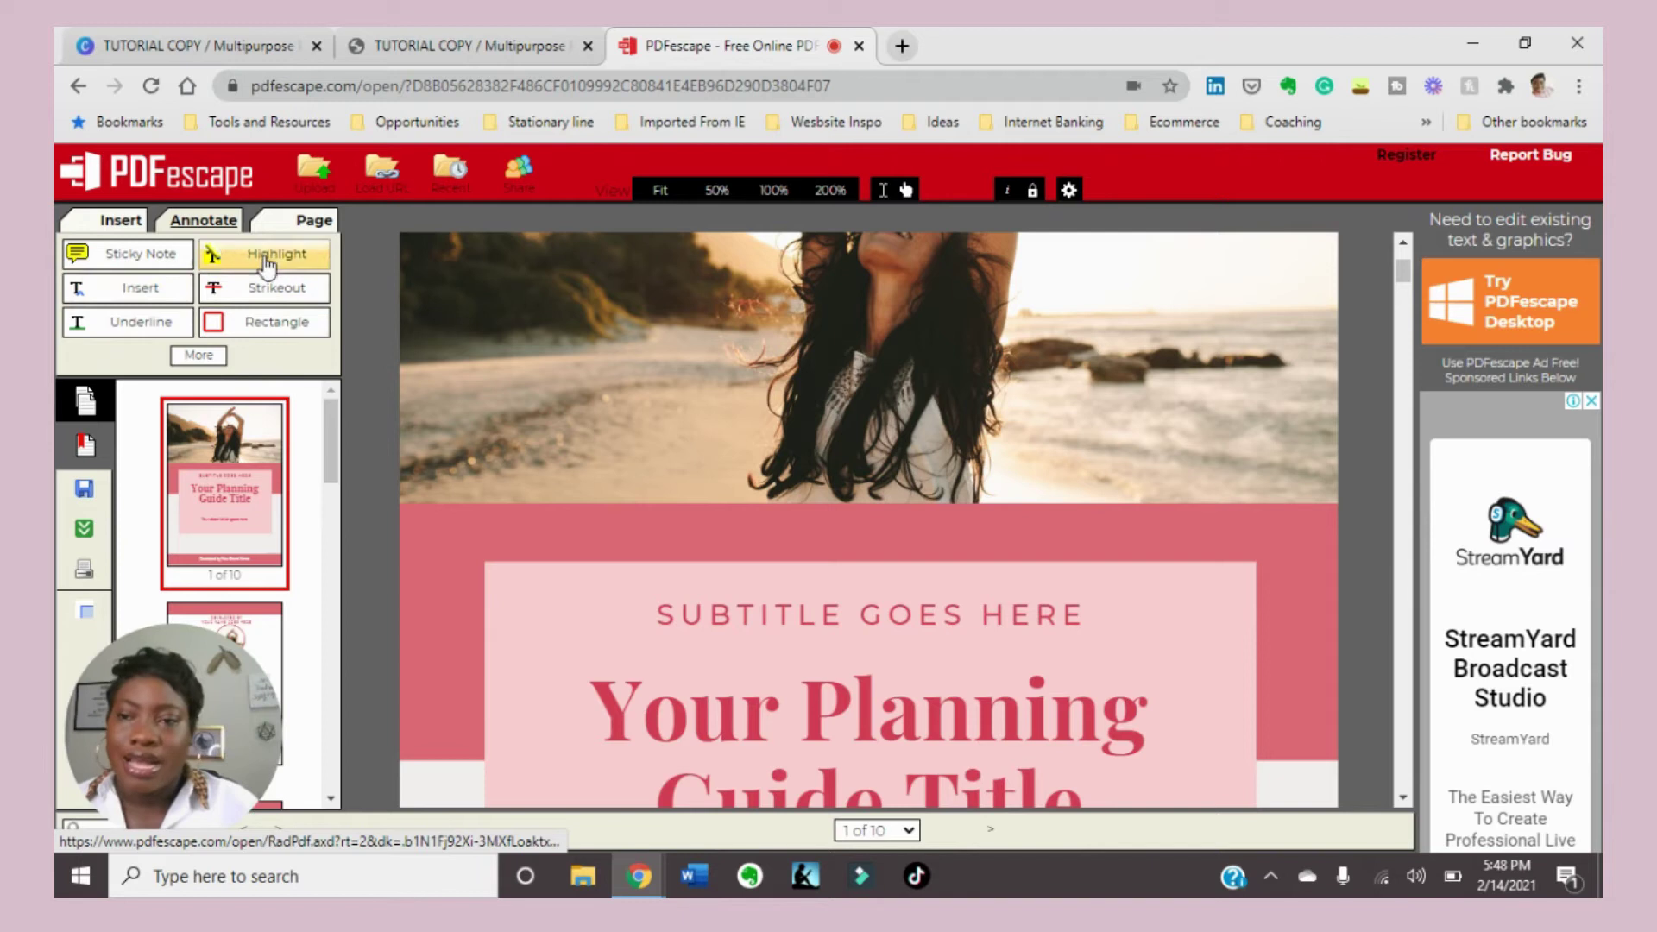
left_click(312, 220)
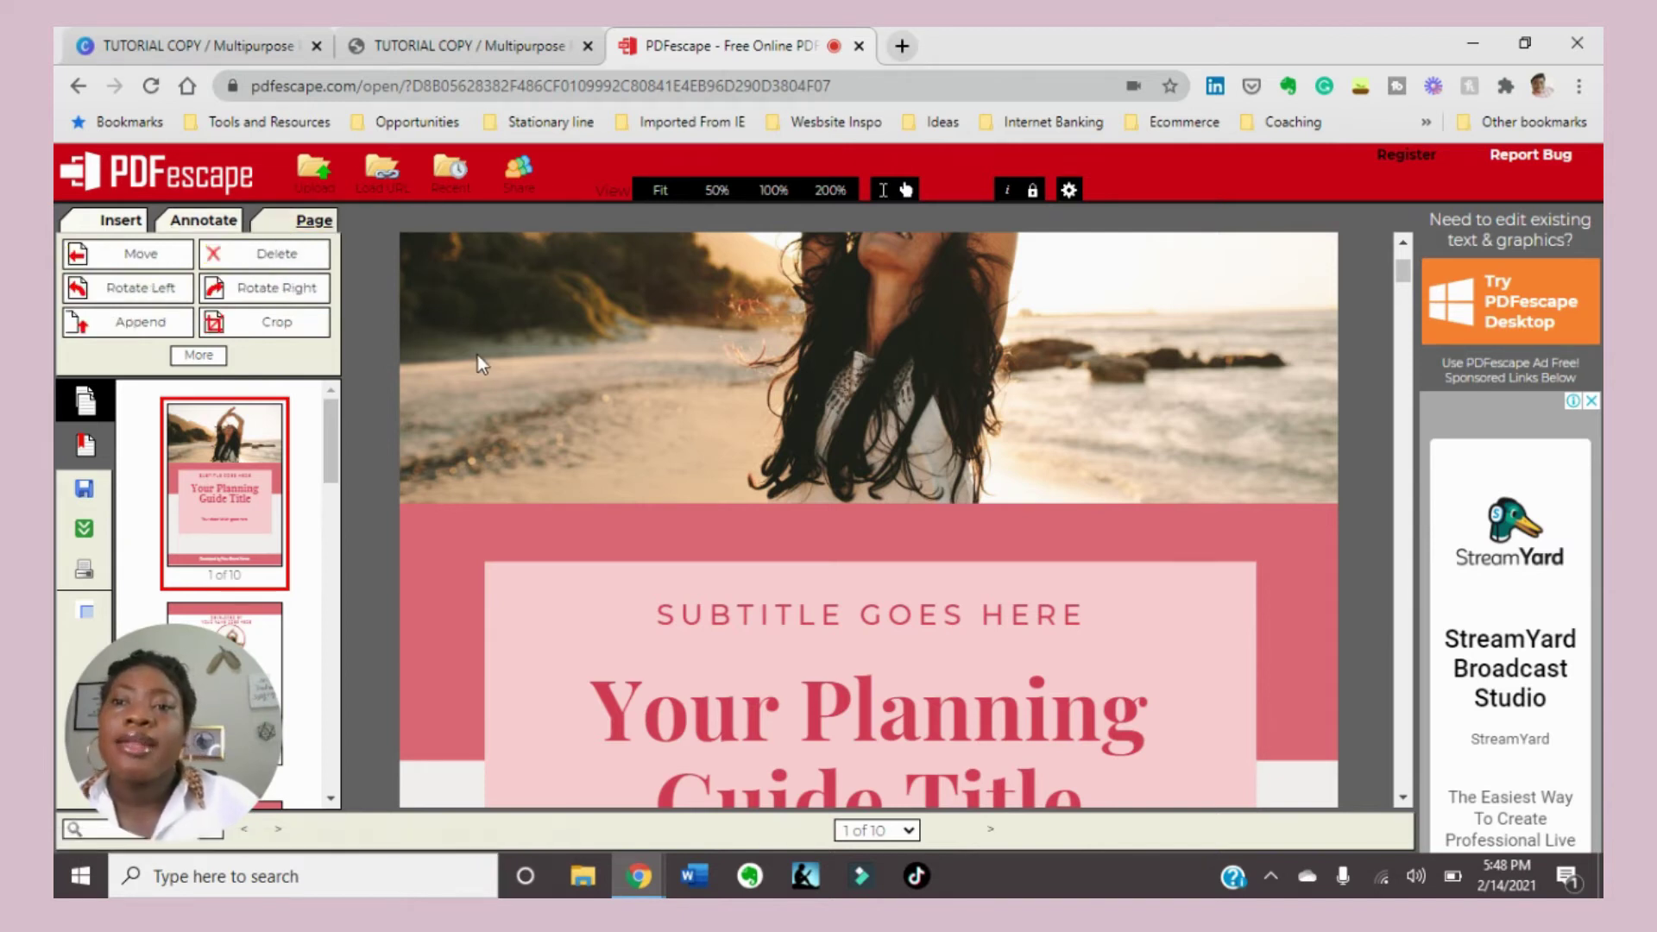
scroll(1019, 319, "down", 10)
scroll(967, 339, "up", 10)
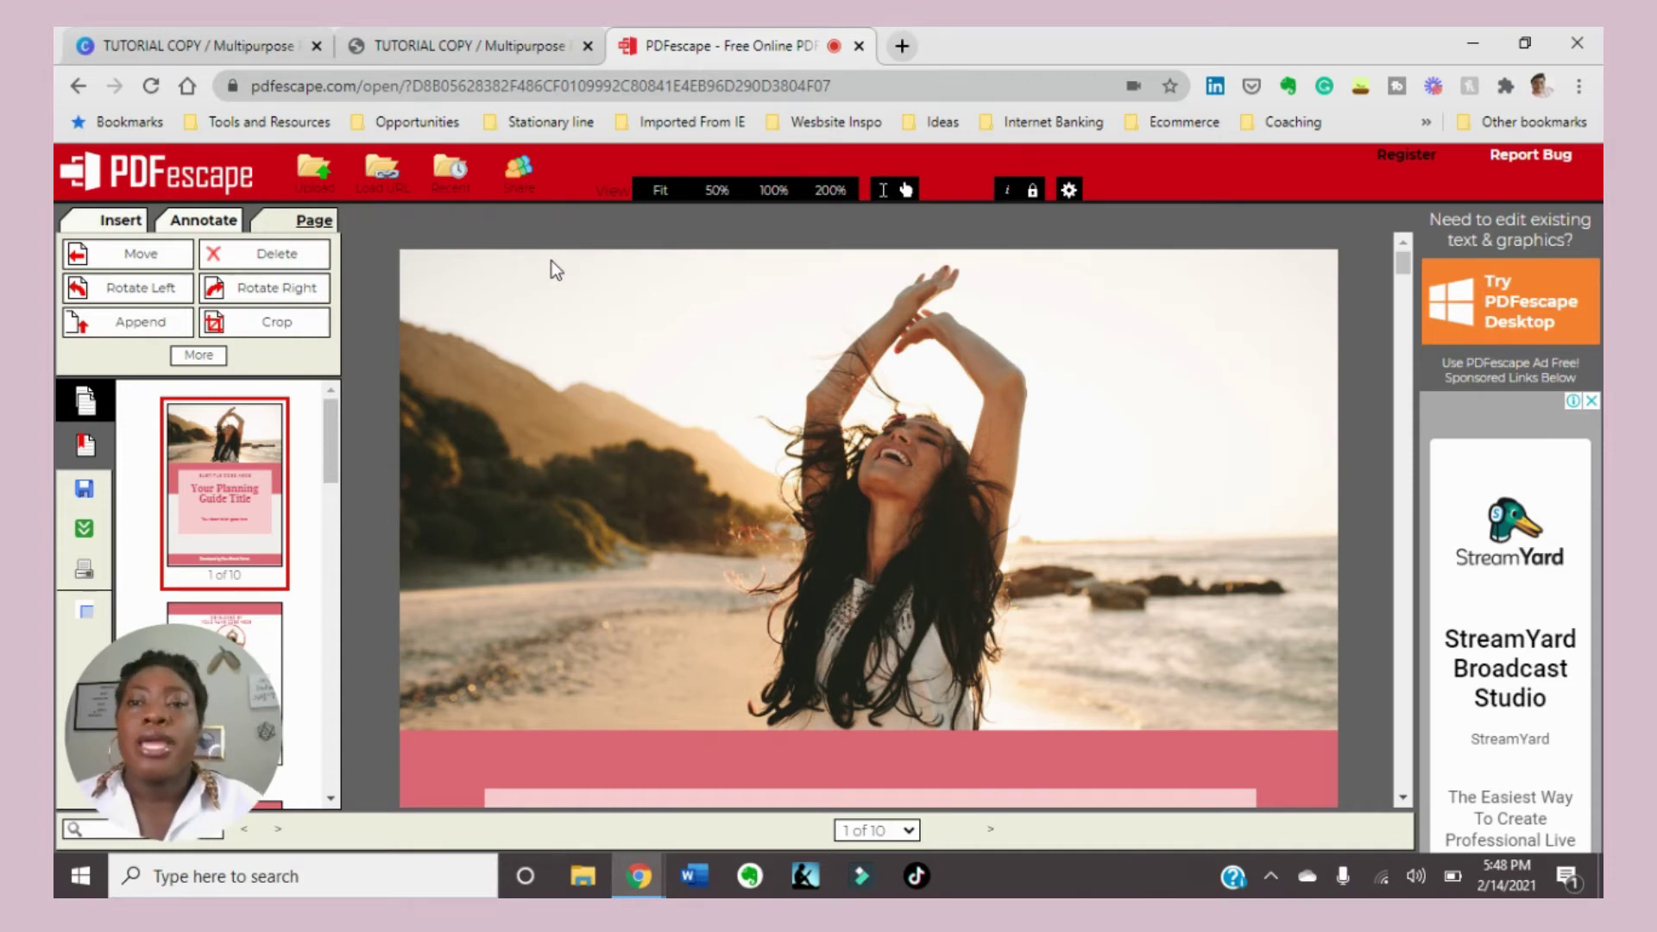
left_click(126, 221)
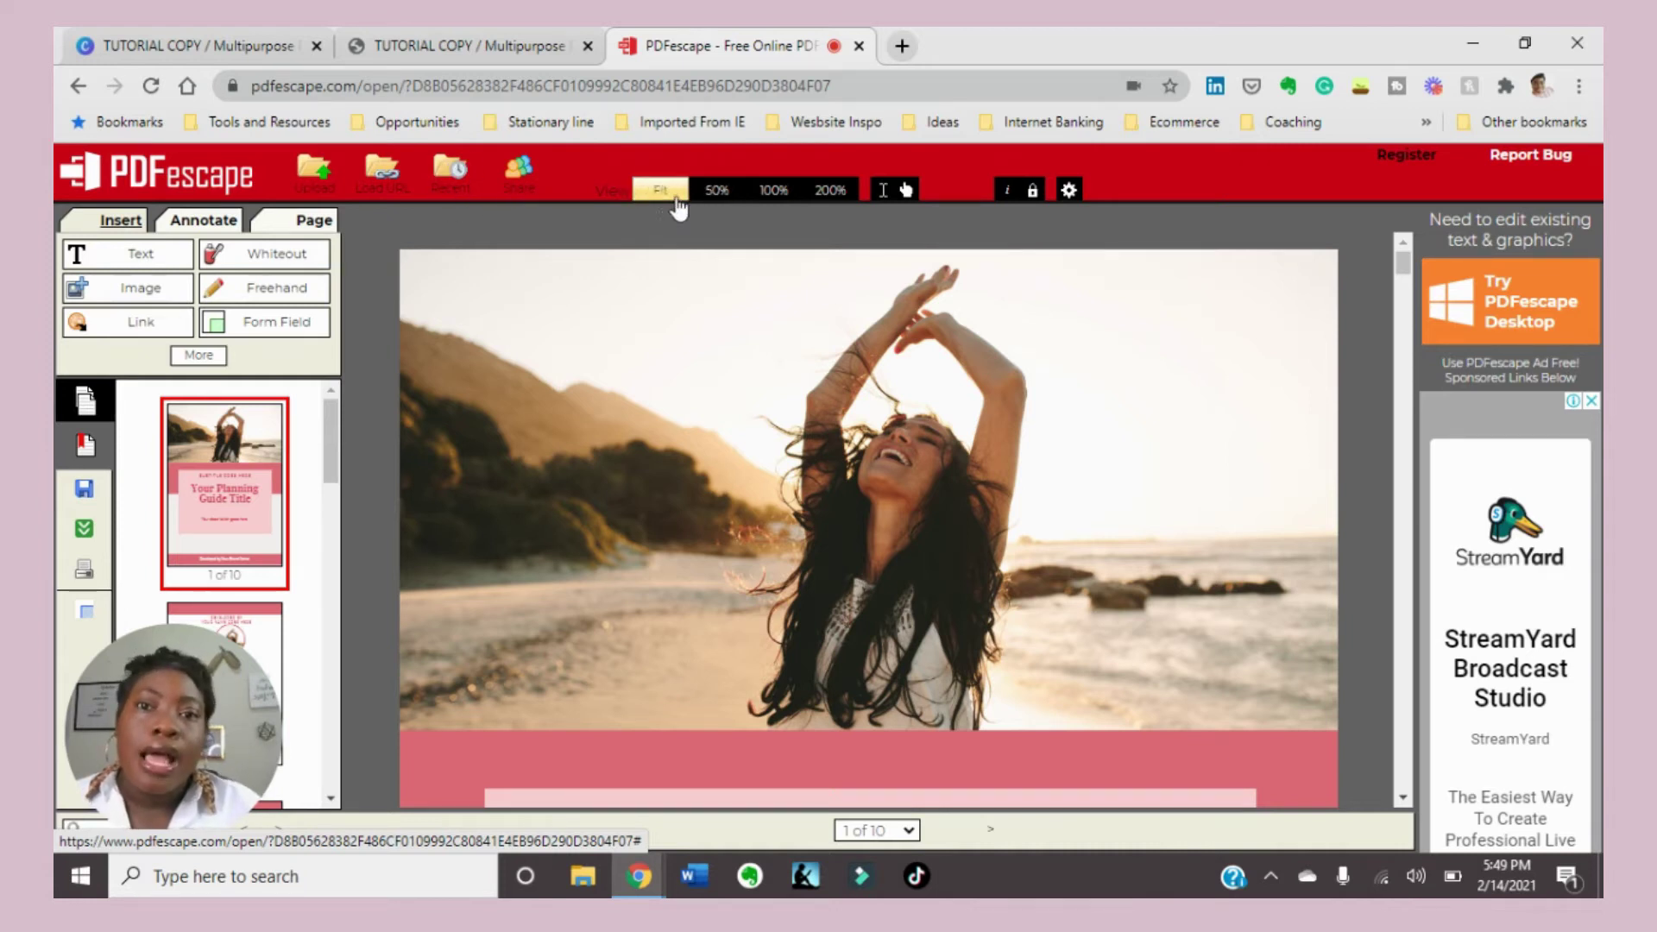
Try the 50%, 100% and 200% zoom levels, settling back on 50%
left_click(707, 191)
left_click(774, 190)
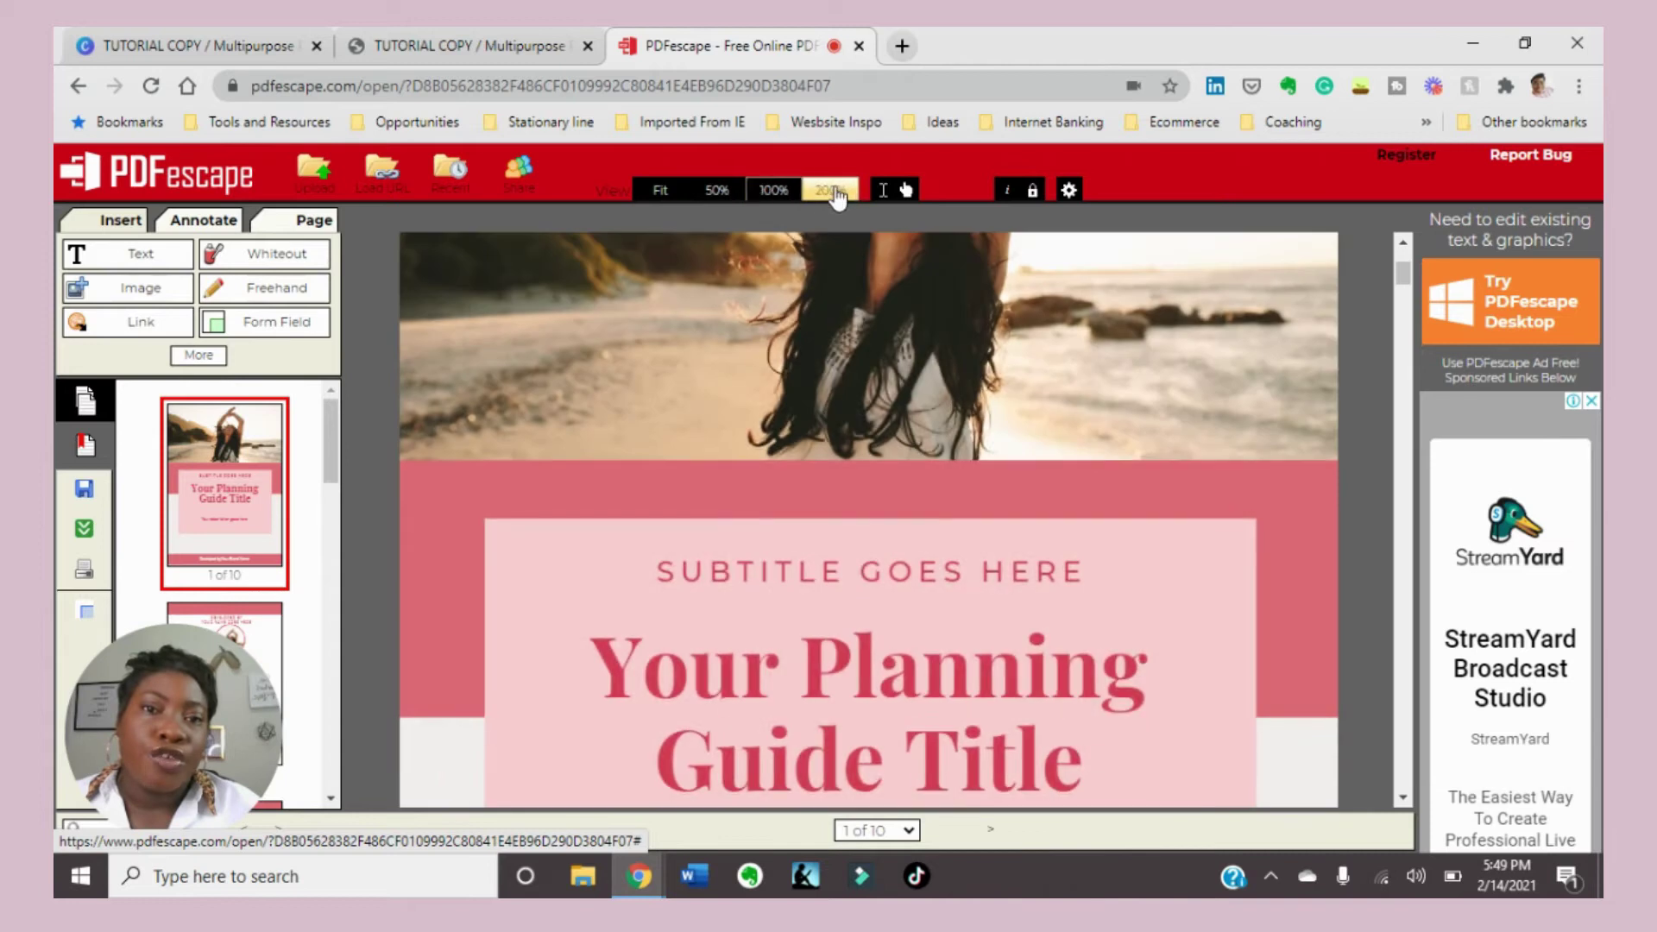
left_click(831, 189)
left_click(718, 191)
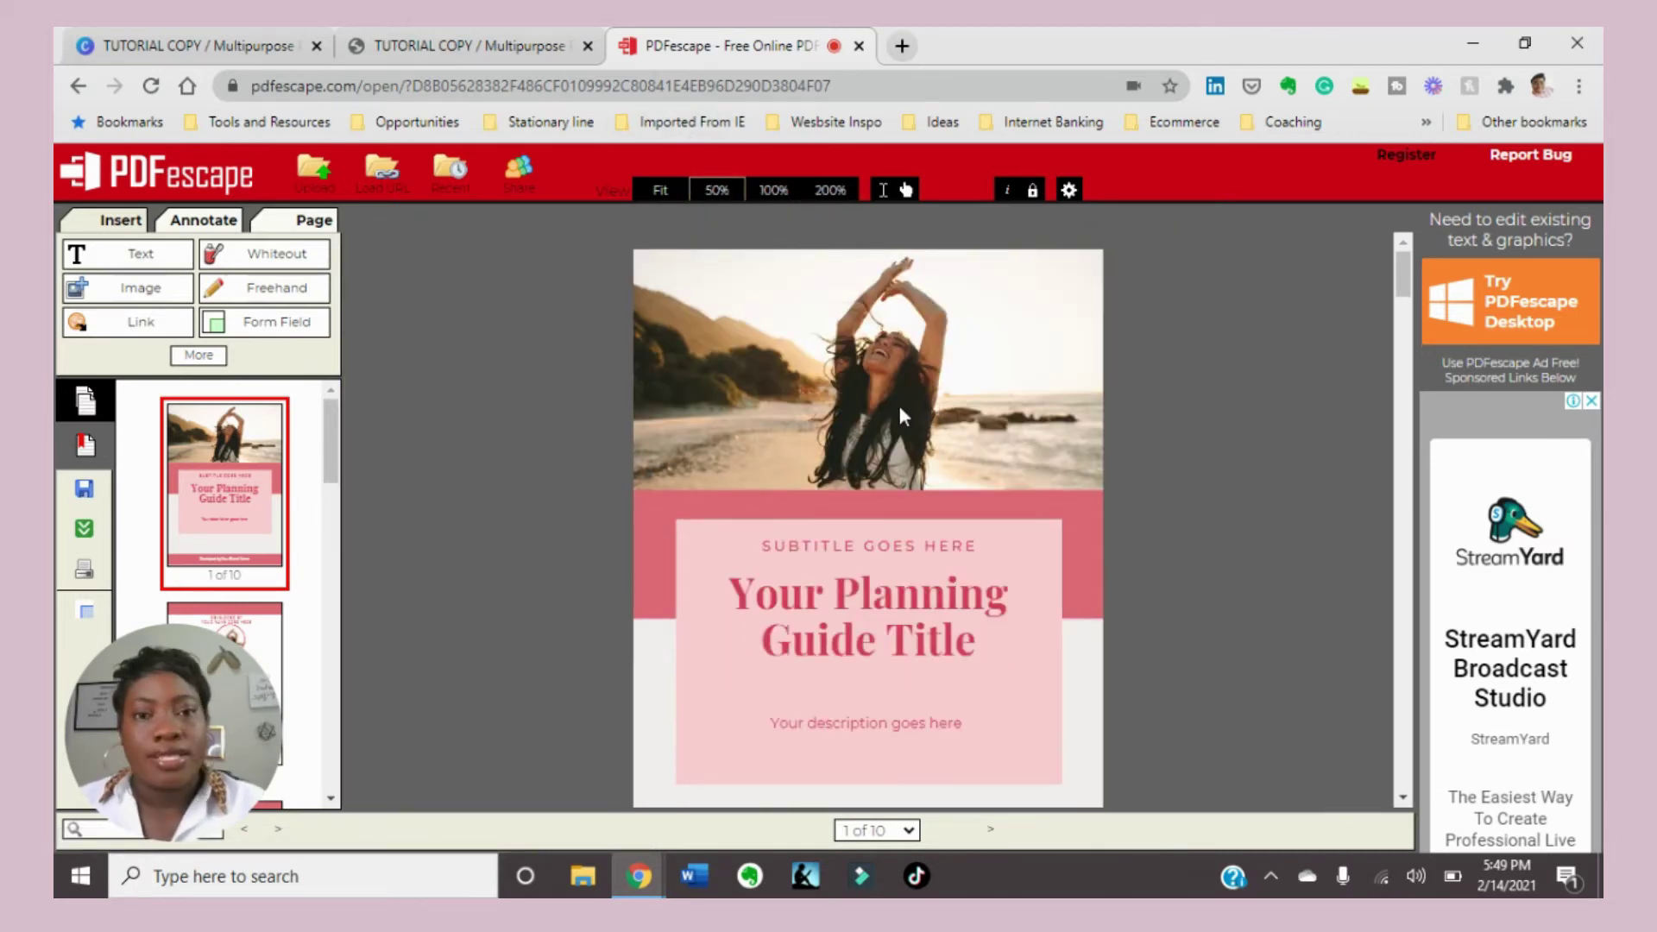
Scroll down to page 4 and bring up the Form Field Creation Tool
scroll(870, 445, "down", 1)
scroll(870, 445, "down", 6)
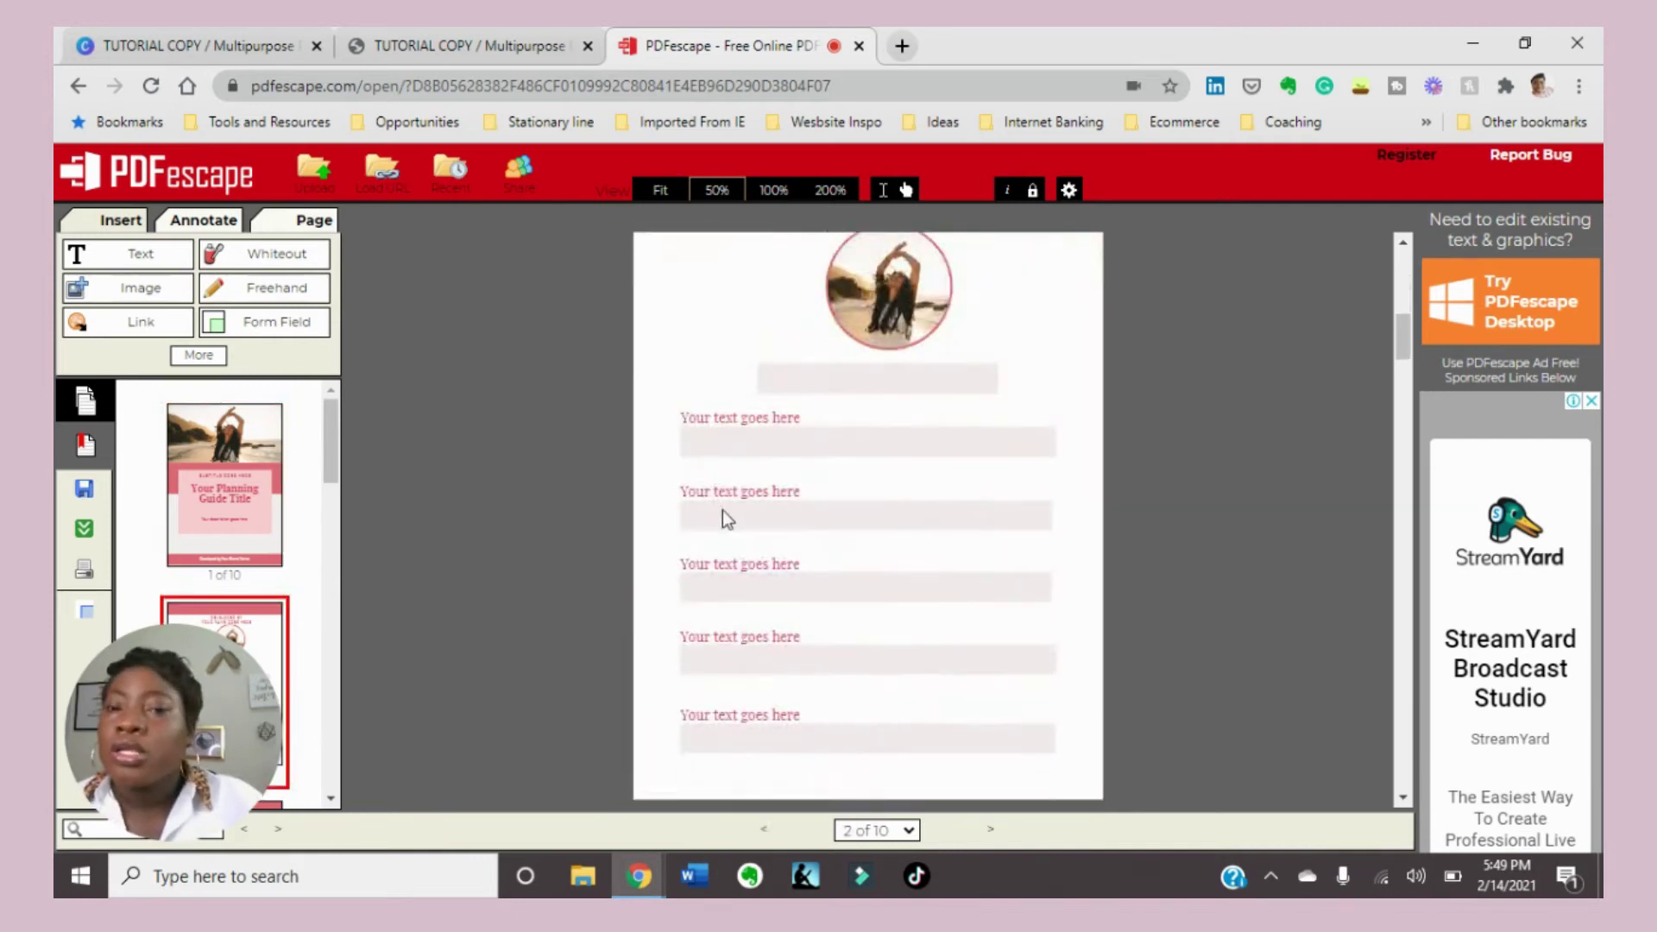
scroll(730, 506, "up", 4)
scroll(748, 481, "down", 8)
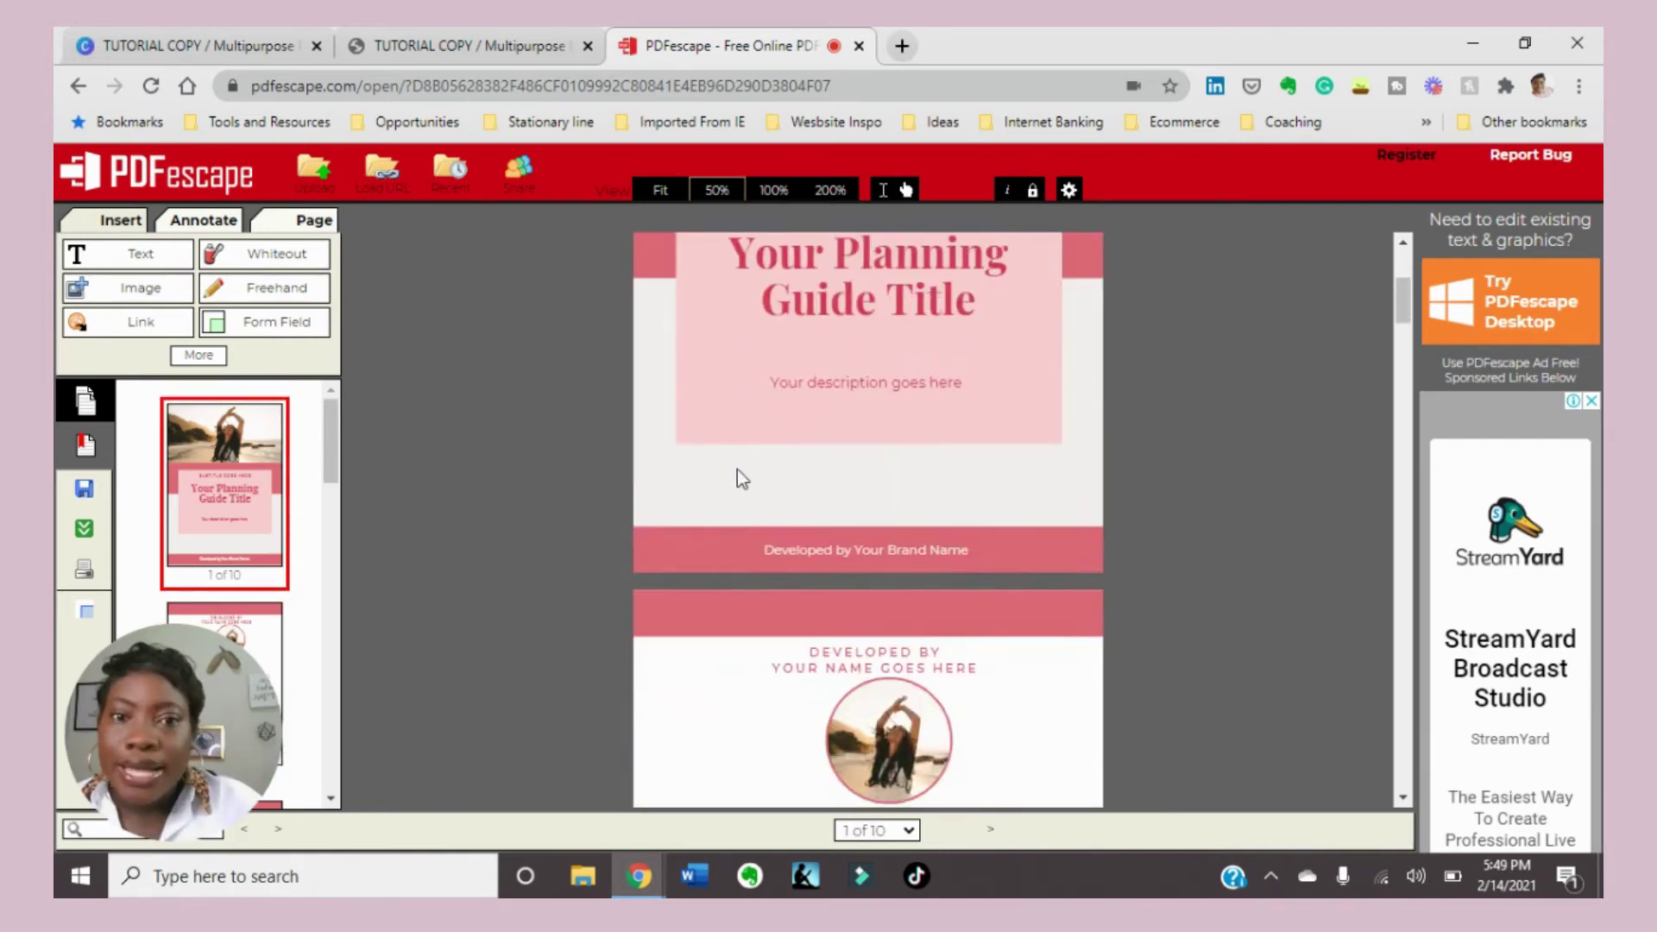
scroll(747, 448, "up", 2)
scroll(778, 463, "down", 9)
scroll(783, 454, "down", 3)
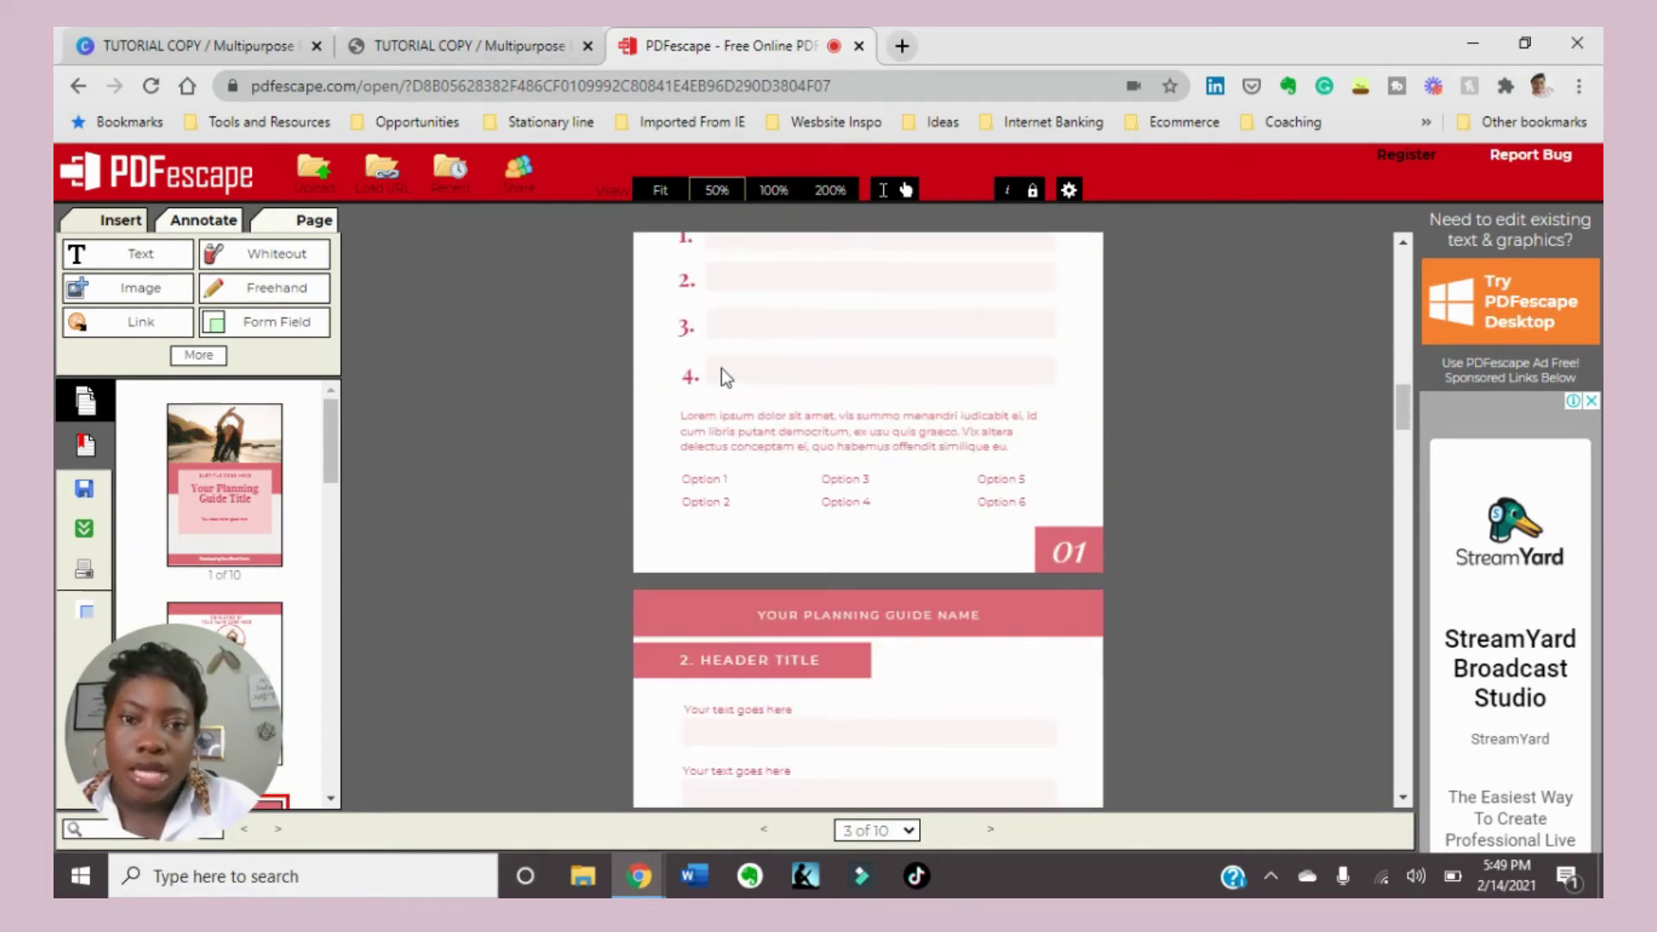
scroll(880, 362, "down", 1)
scroll(949, 366, "down", 4)
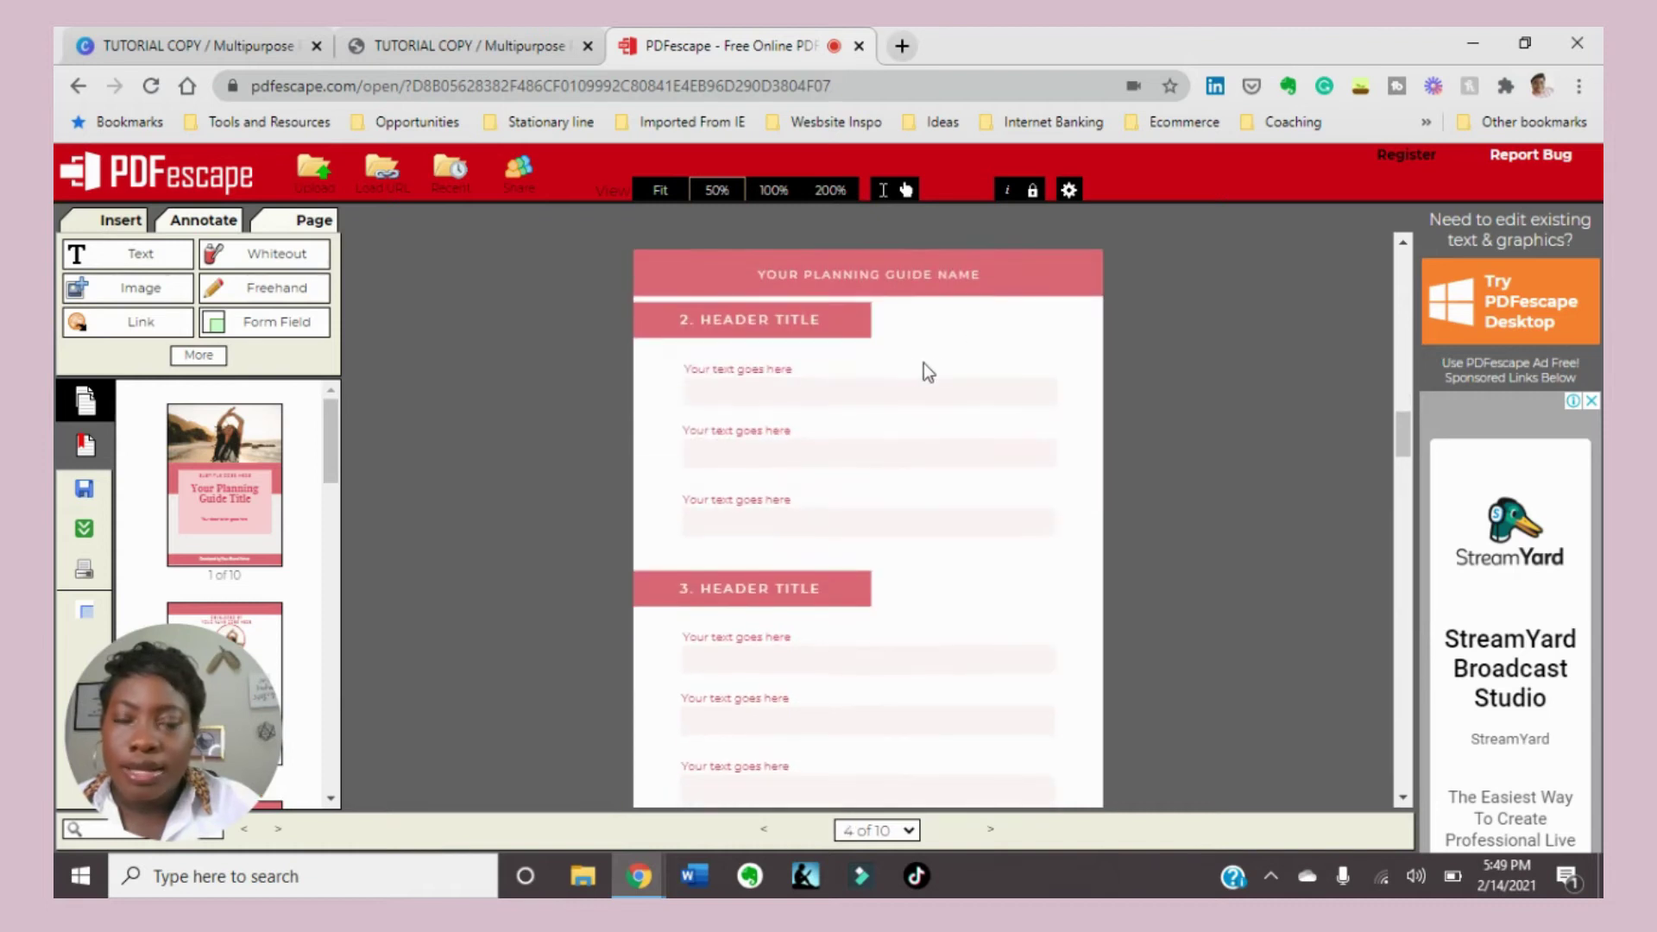
left_click(298, 333)
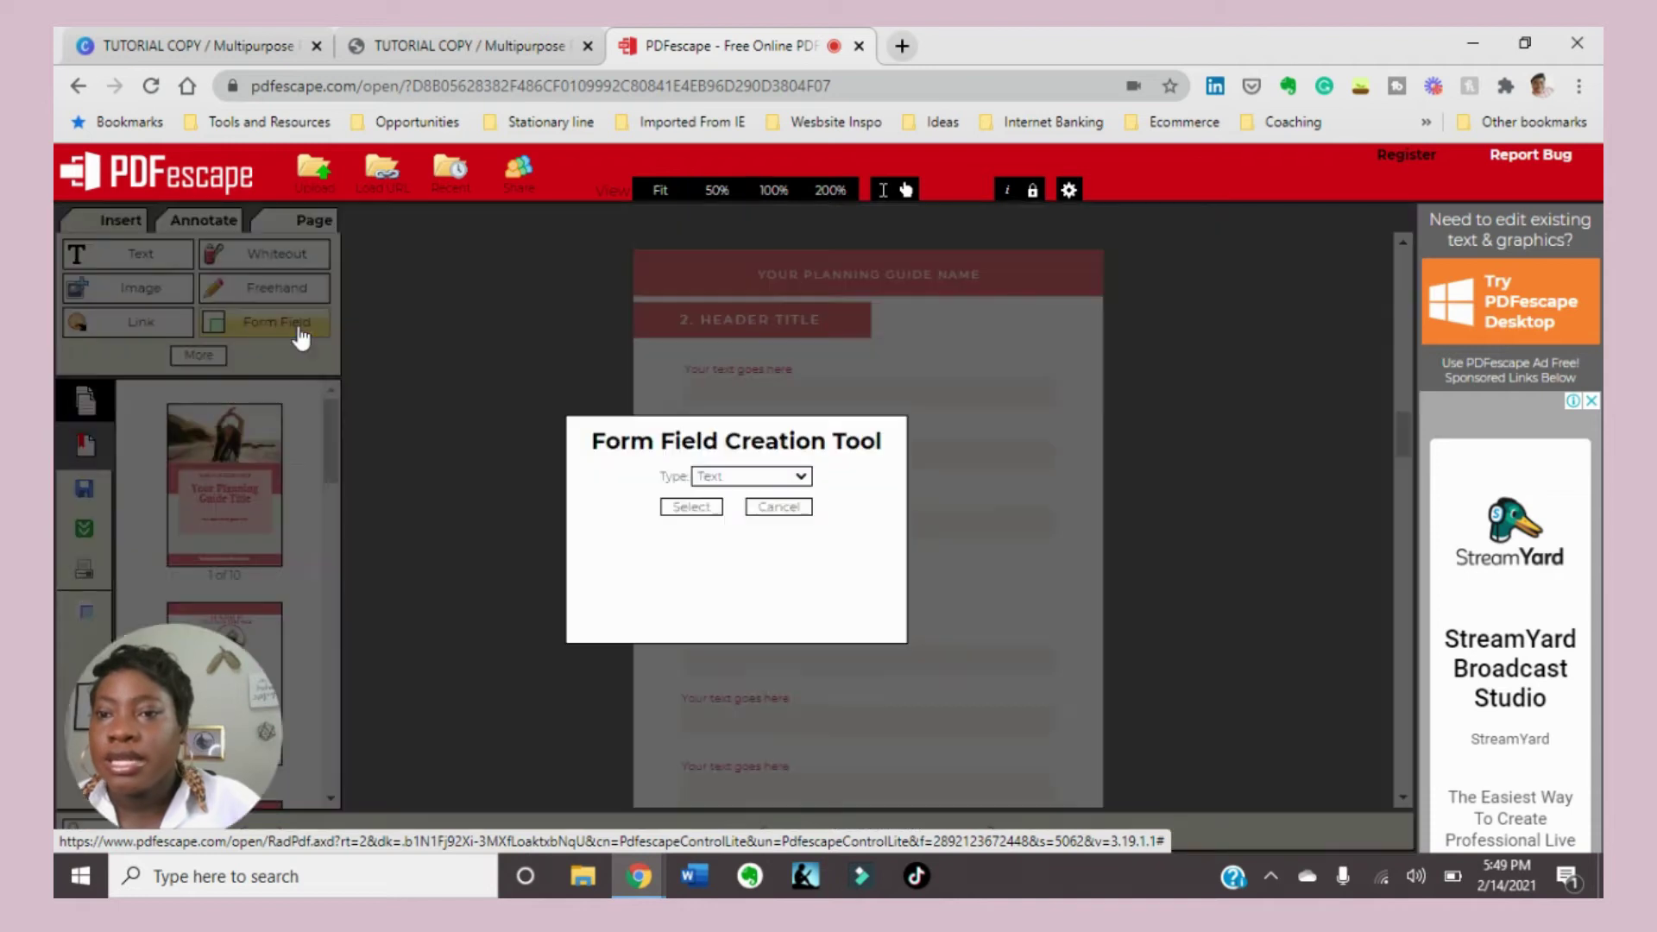
Choose Text as the form field type and confirm it for placing fields
left_click(707, 483)
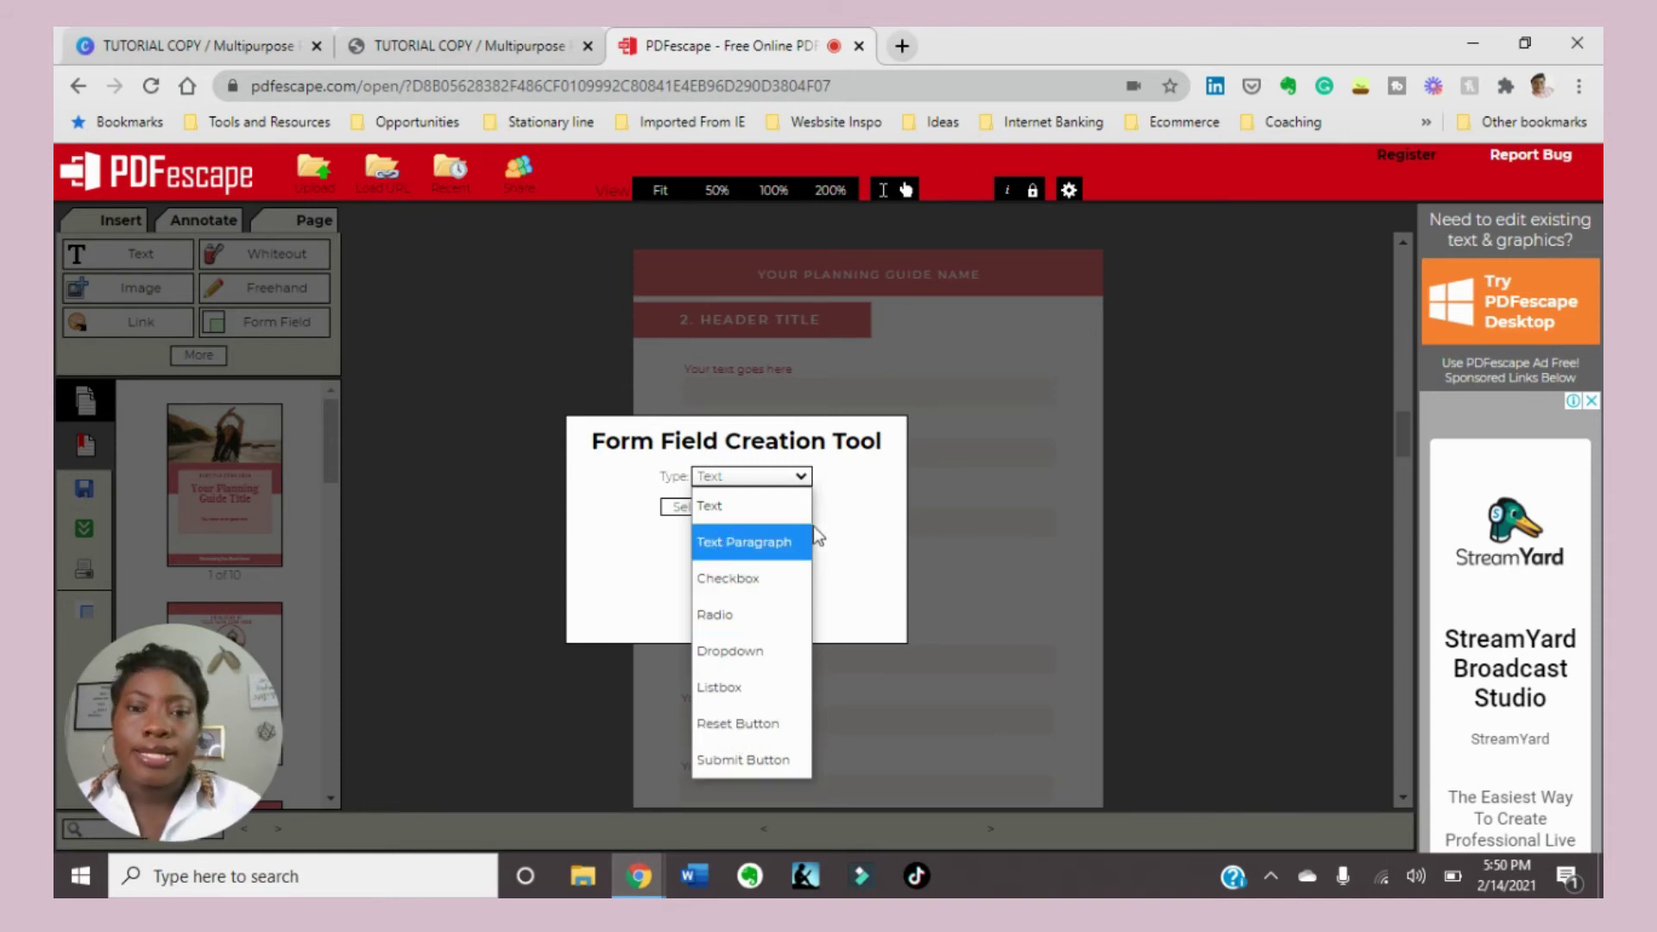
left_click(744, 510)
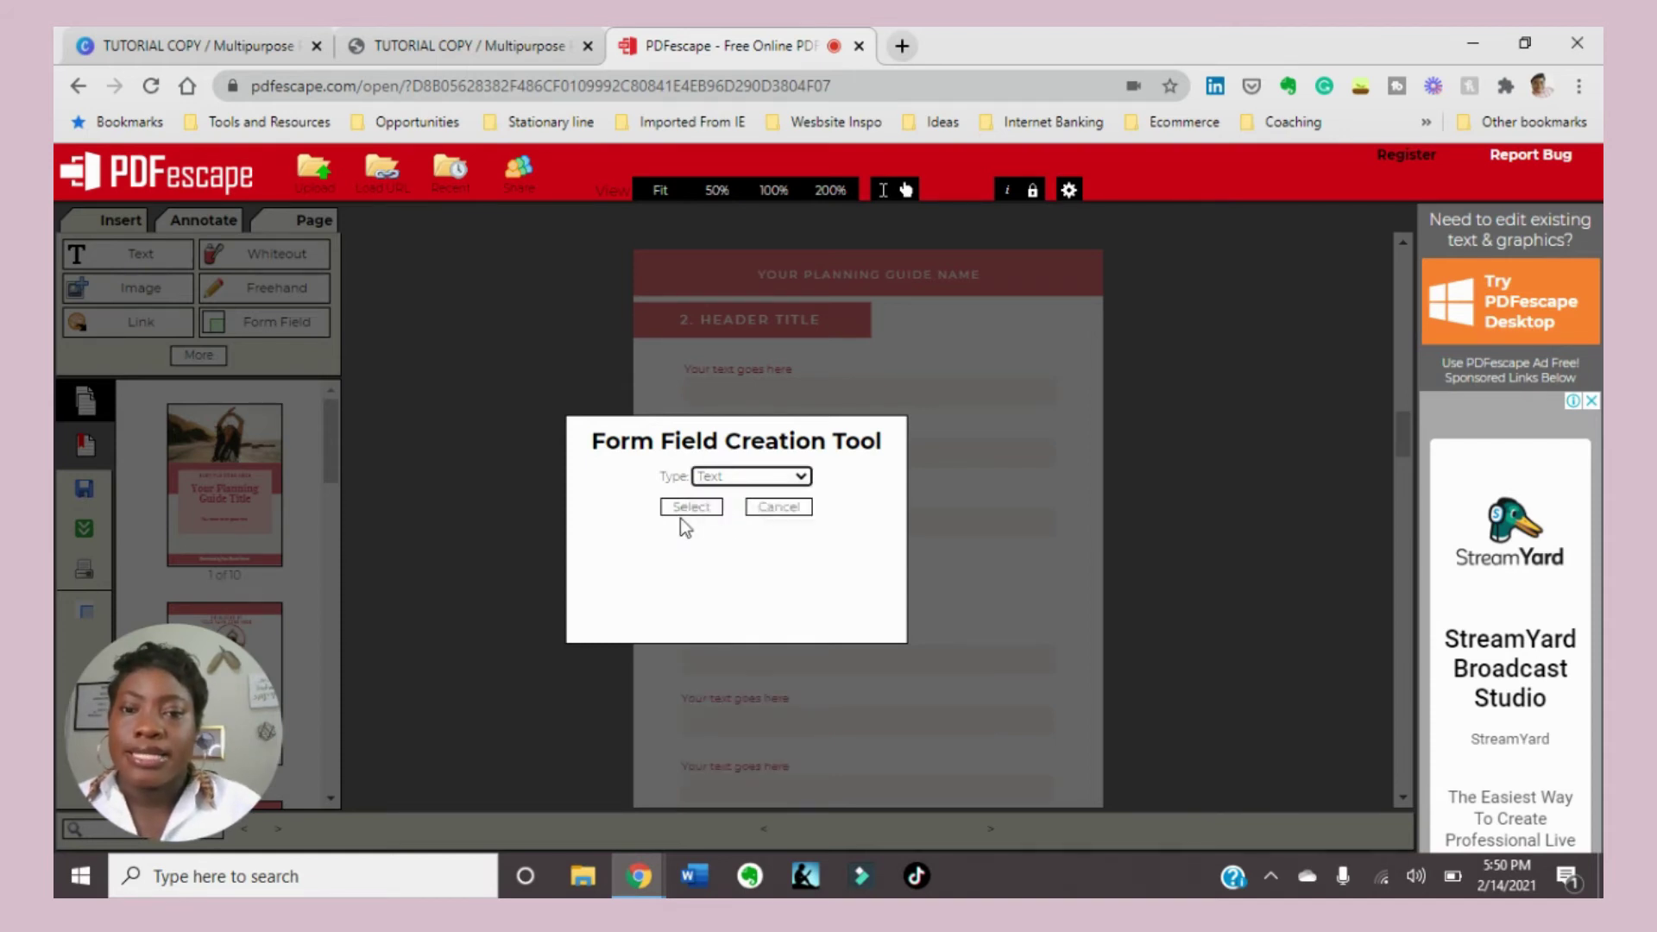
left_click(681, 507)
scroll(981, 417, "down", 5)
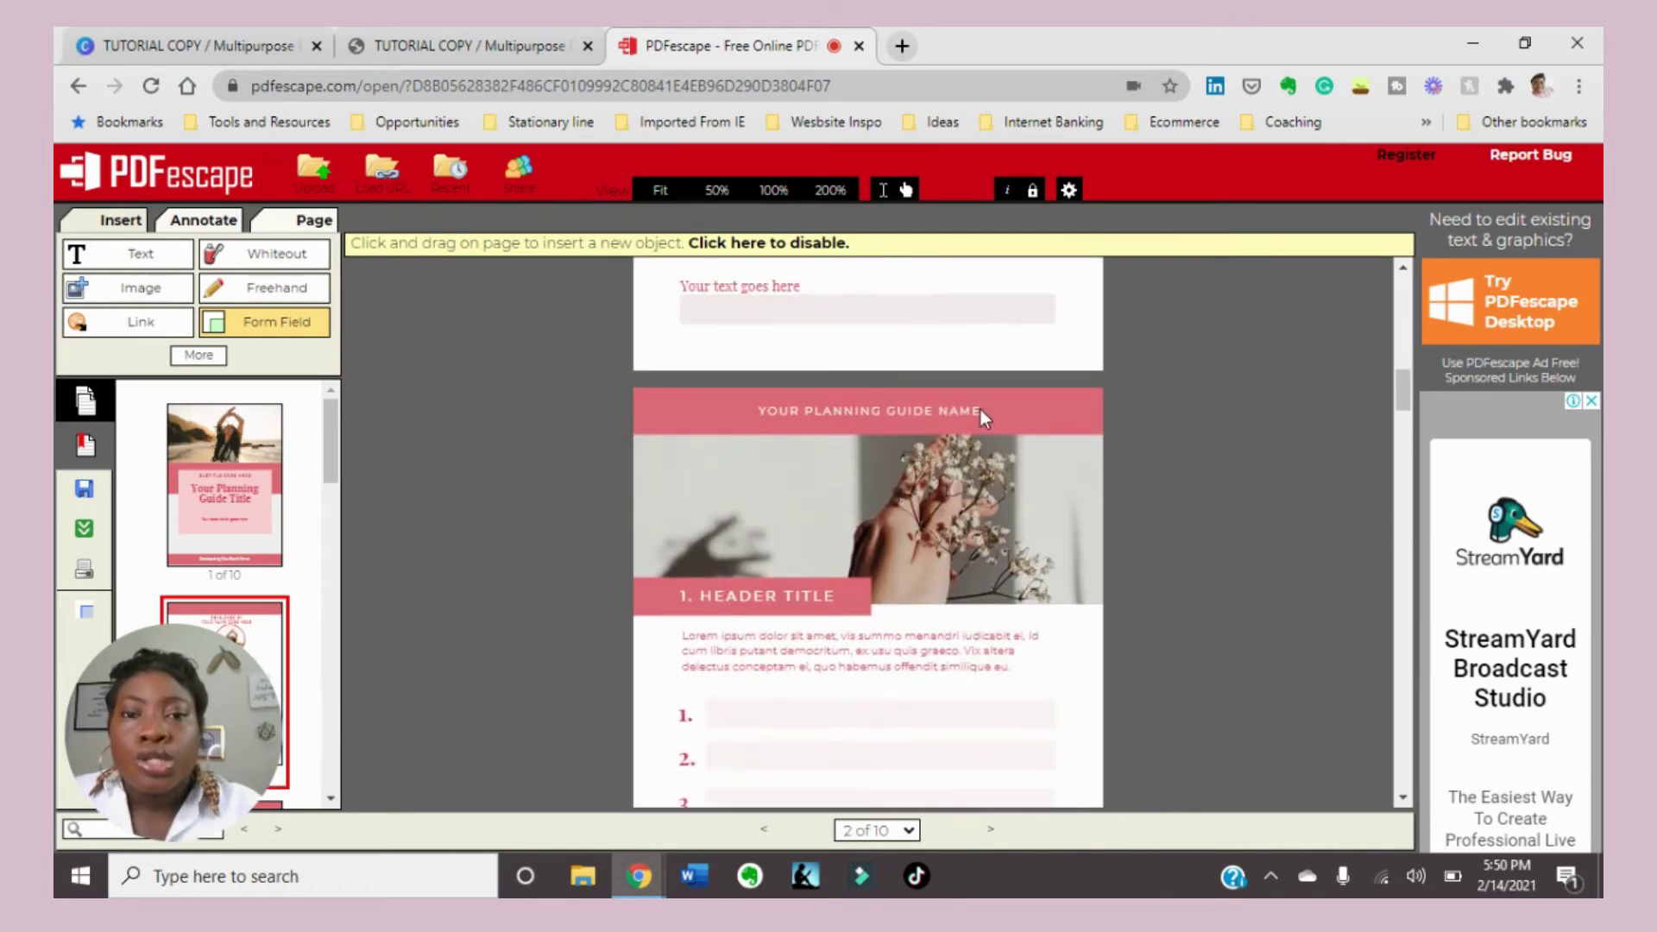
Zoom to 100% and draw text fields over five 'Your text goes here' boxes on page 2
scroll(980, 410, "up", 10)
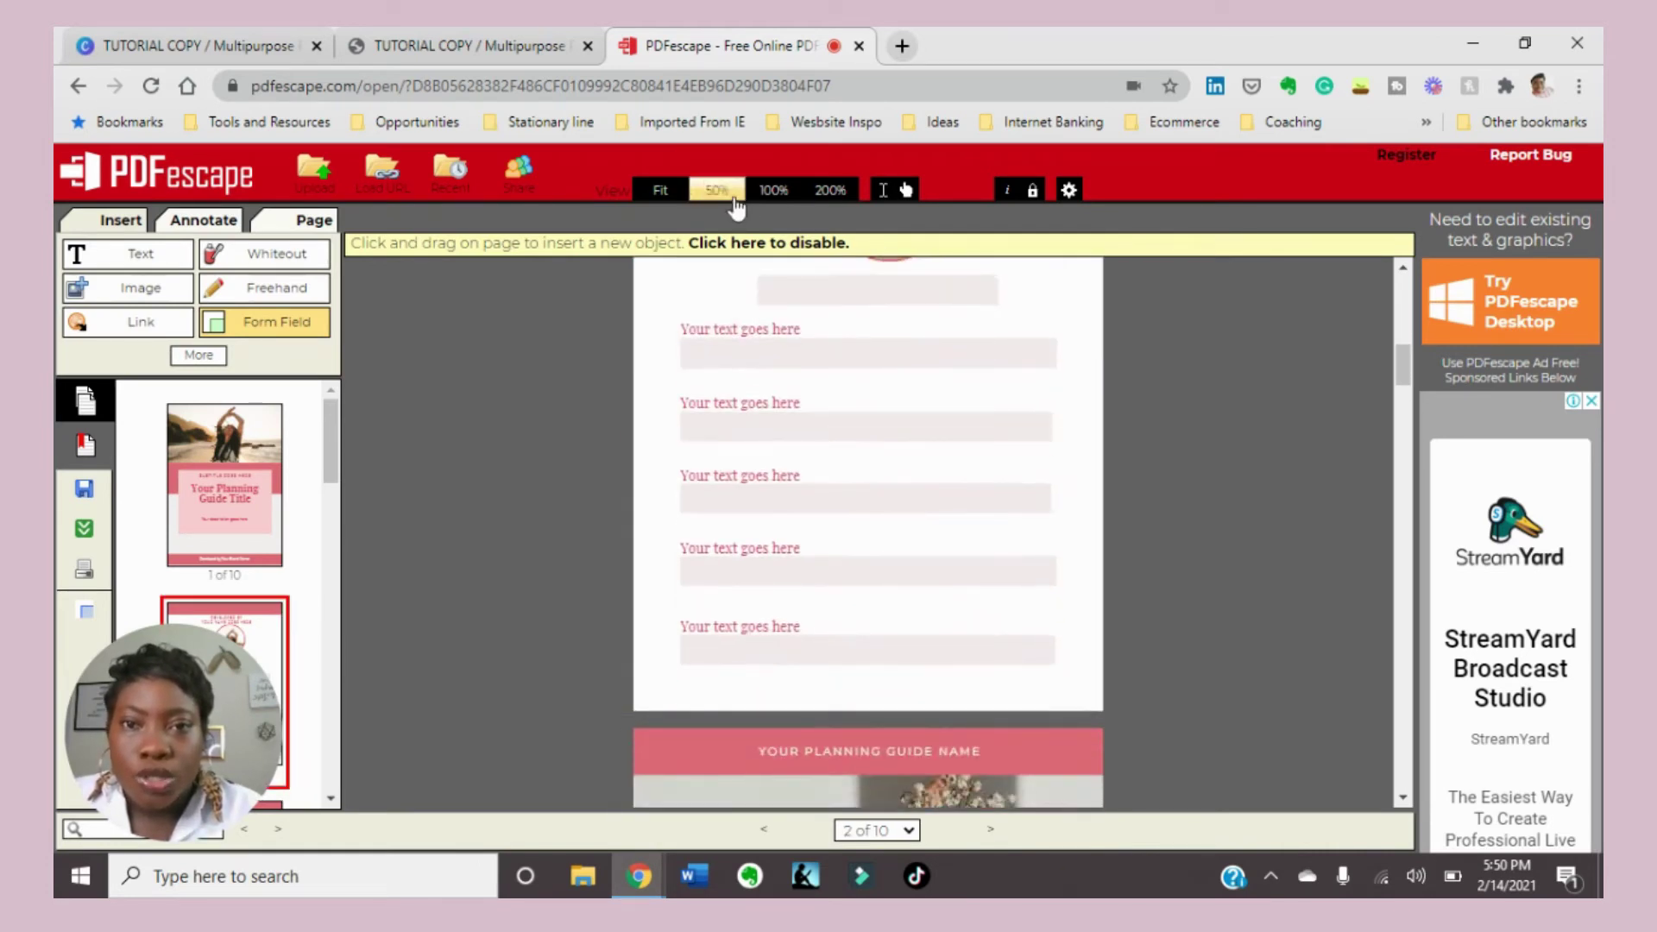
left_click(774, 190)
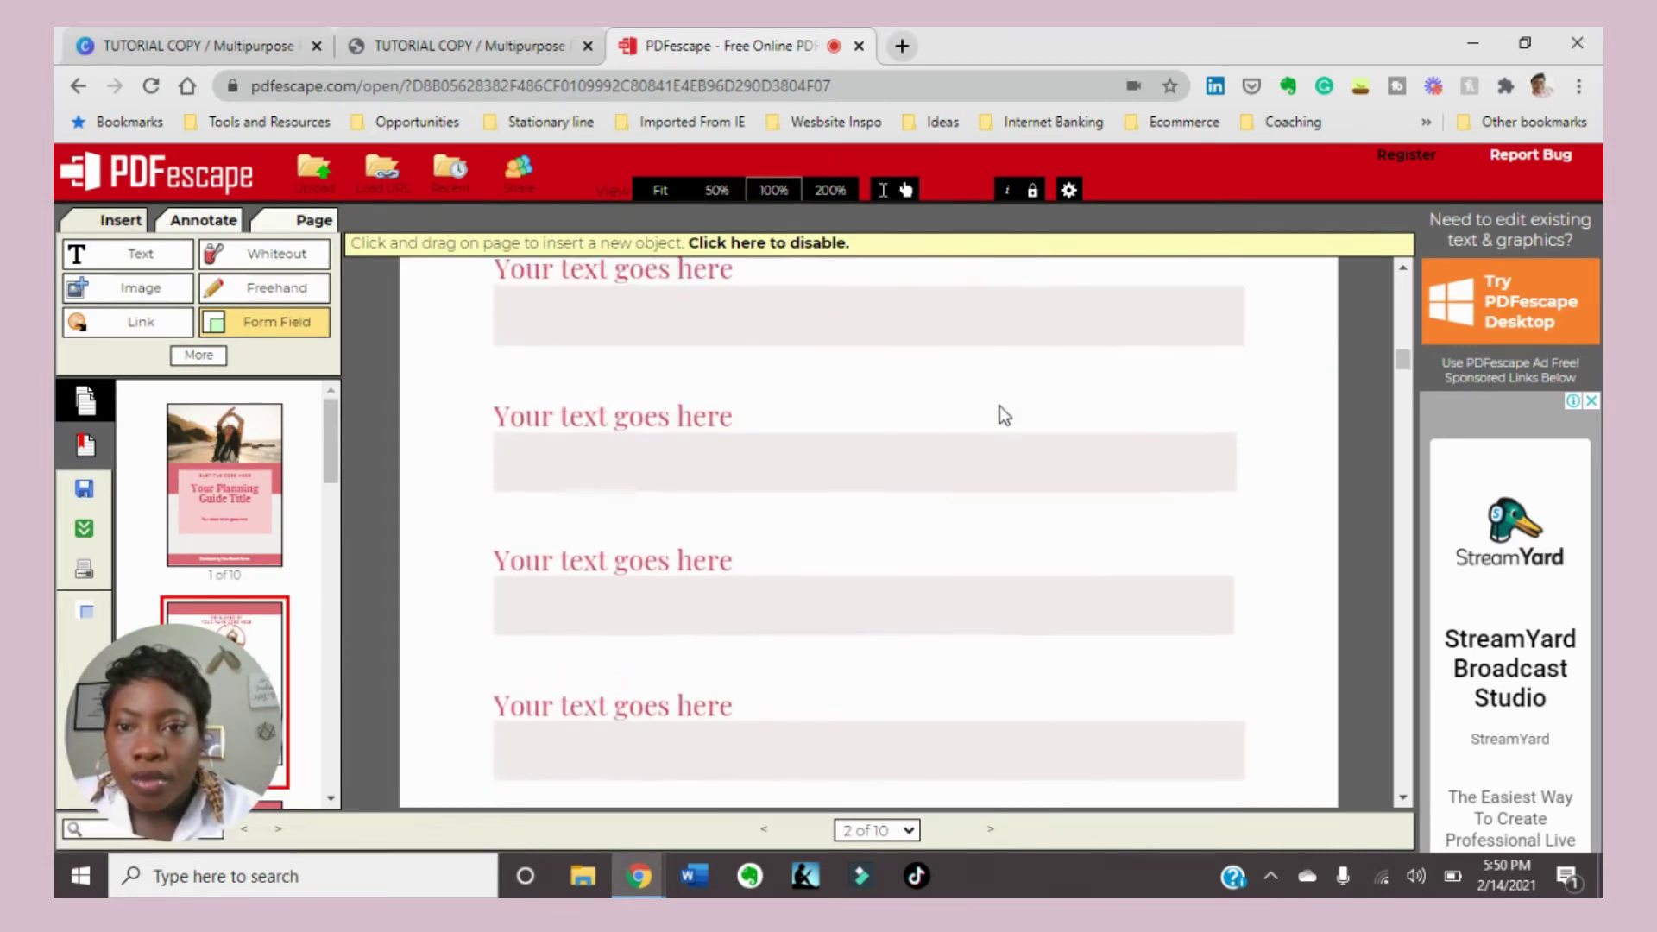
scroll(993, 410, "up", 5)
scroll(986, 406, "down", 2)
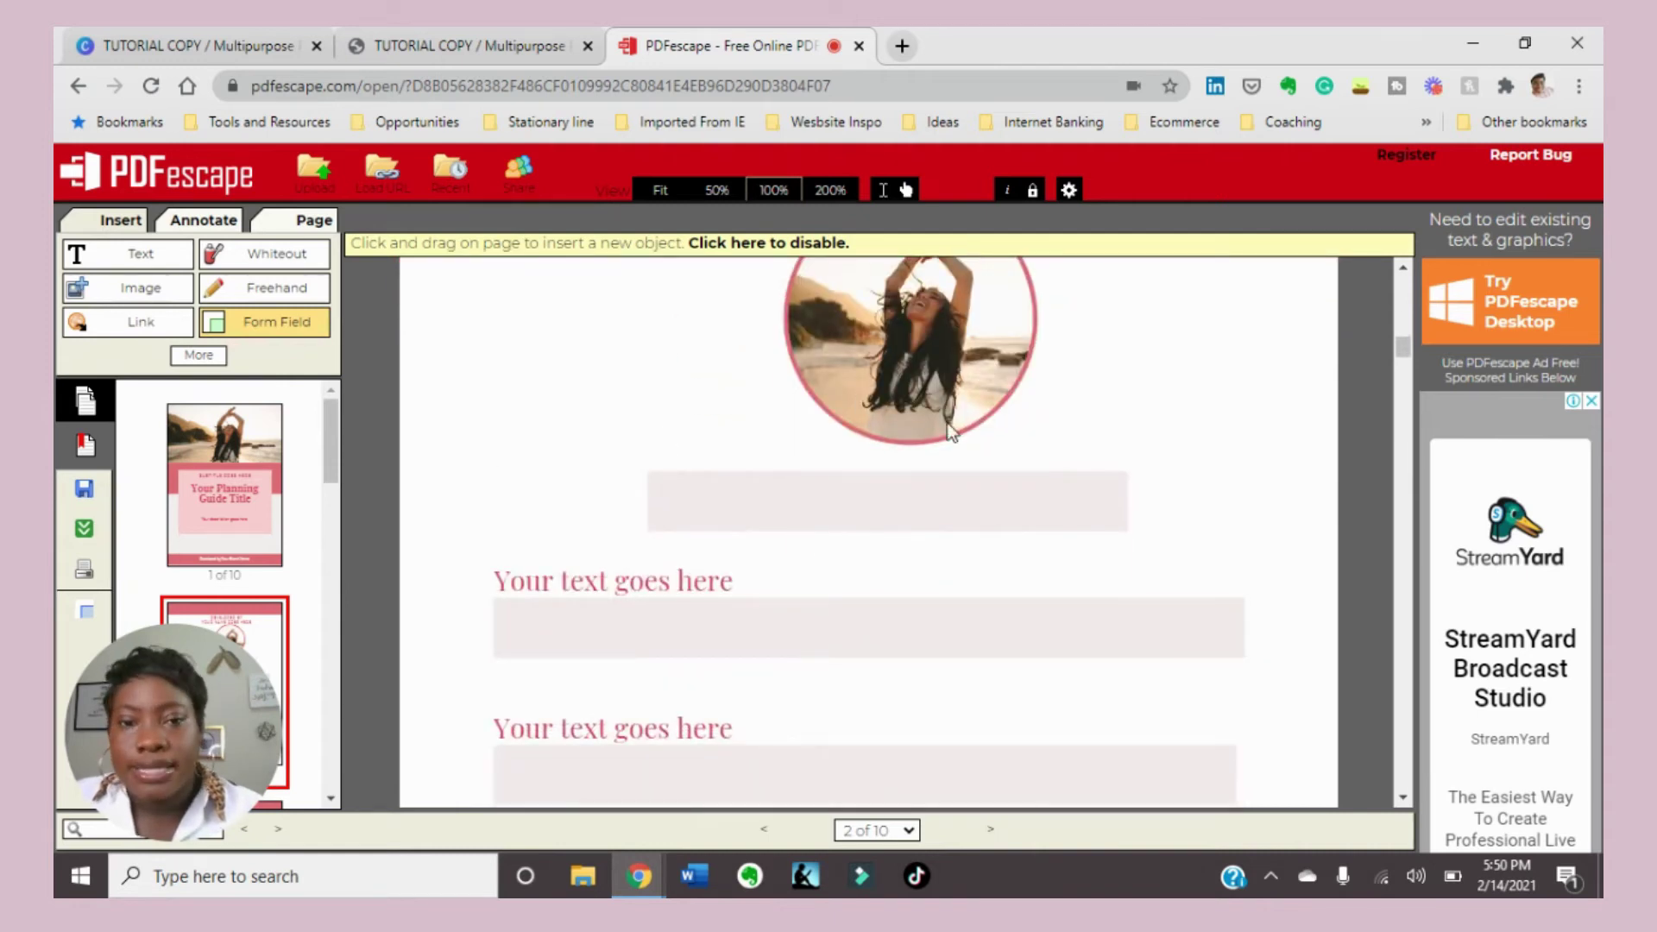
scroll(986, 432, "down", 3)
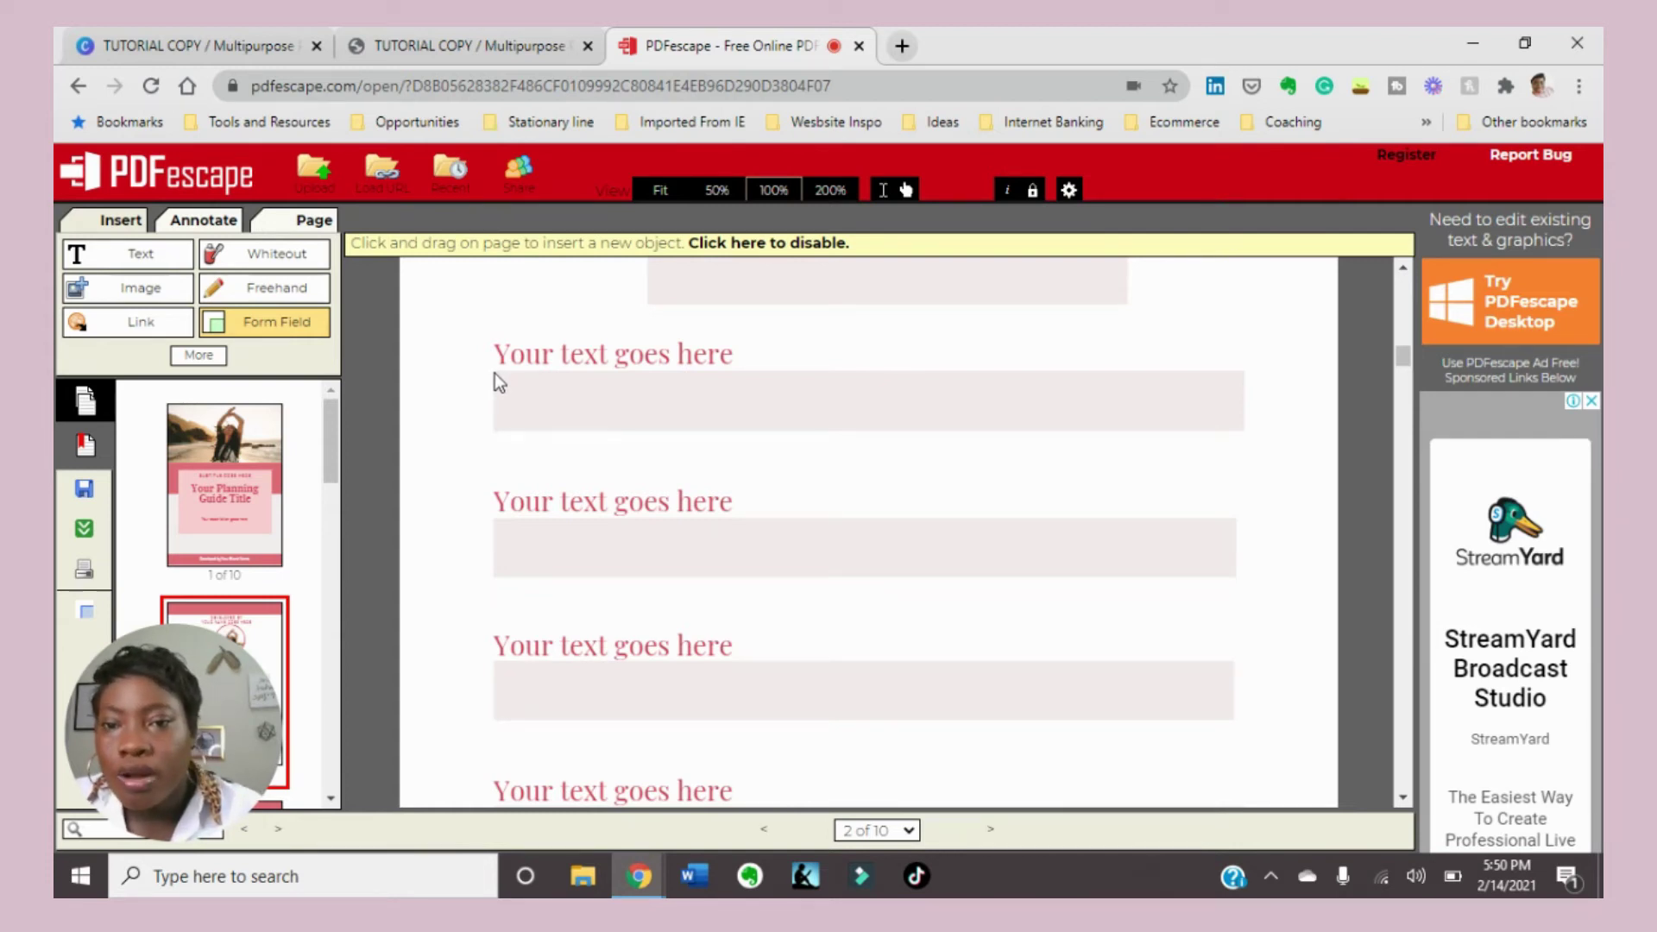
left_click_drag(495, 371, 1246, 434)
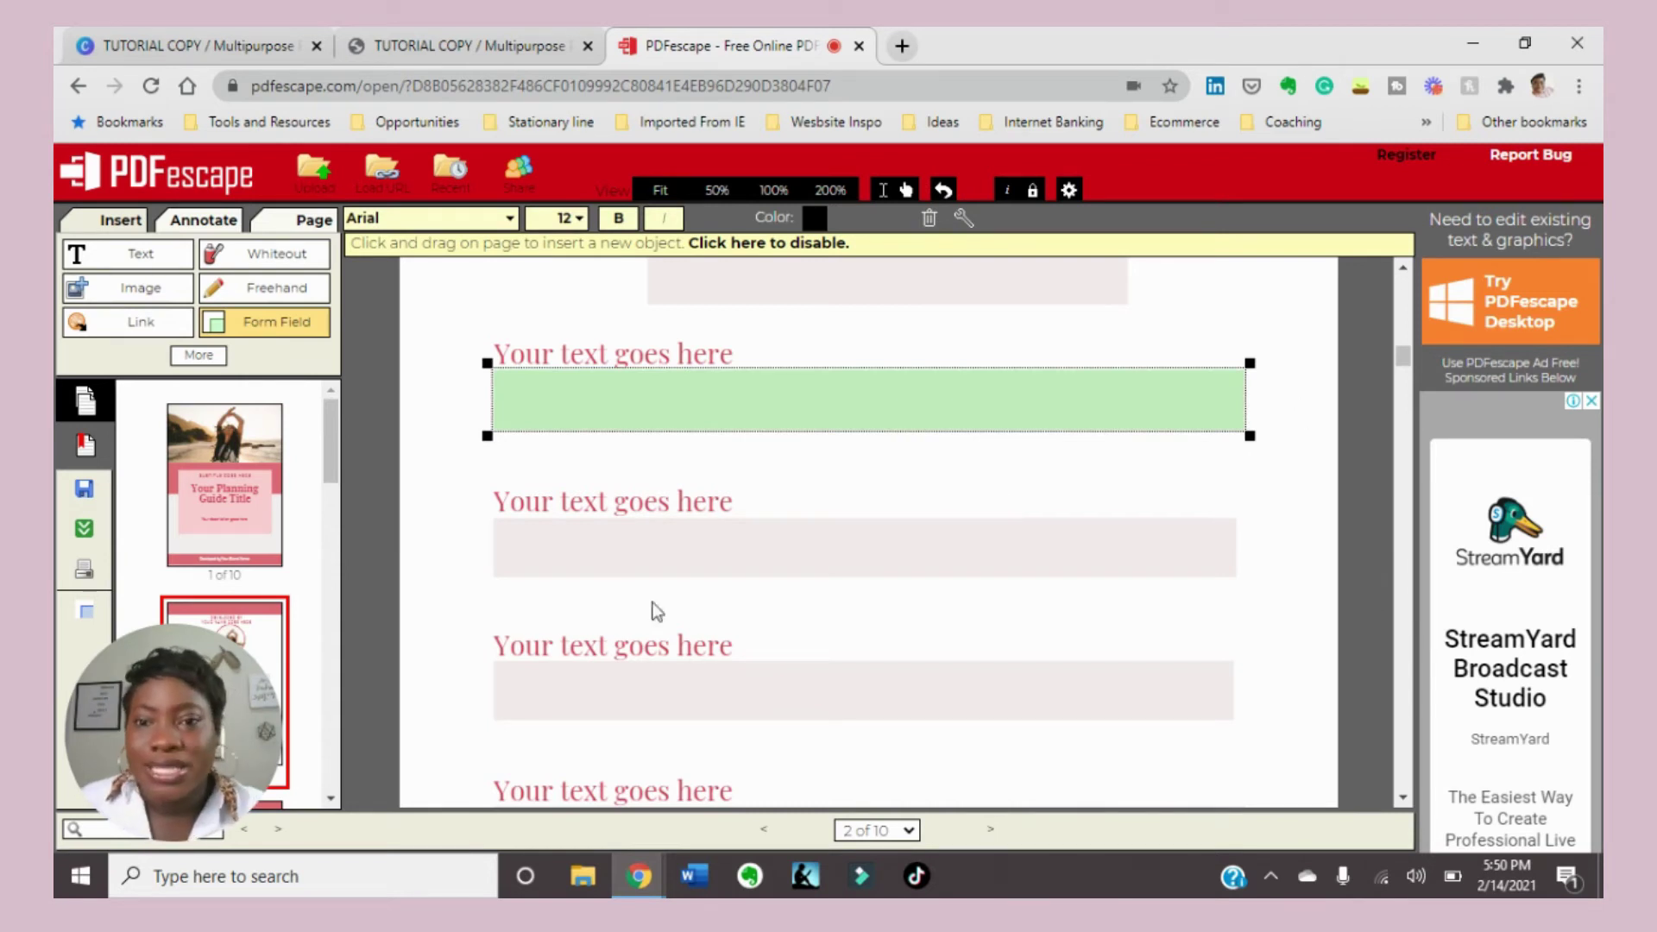
left_click_drag(497, 520, 1236, 580)
scroll(963, 555, "down", 1)
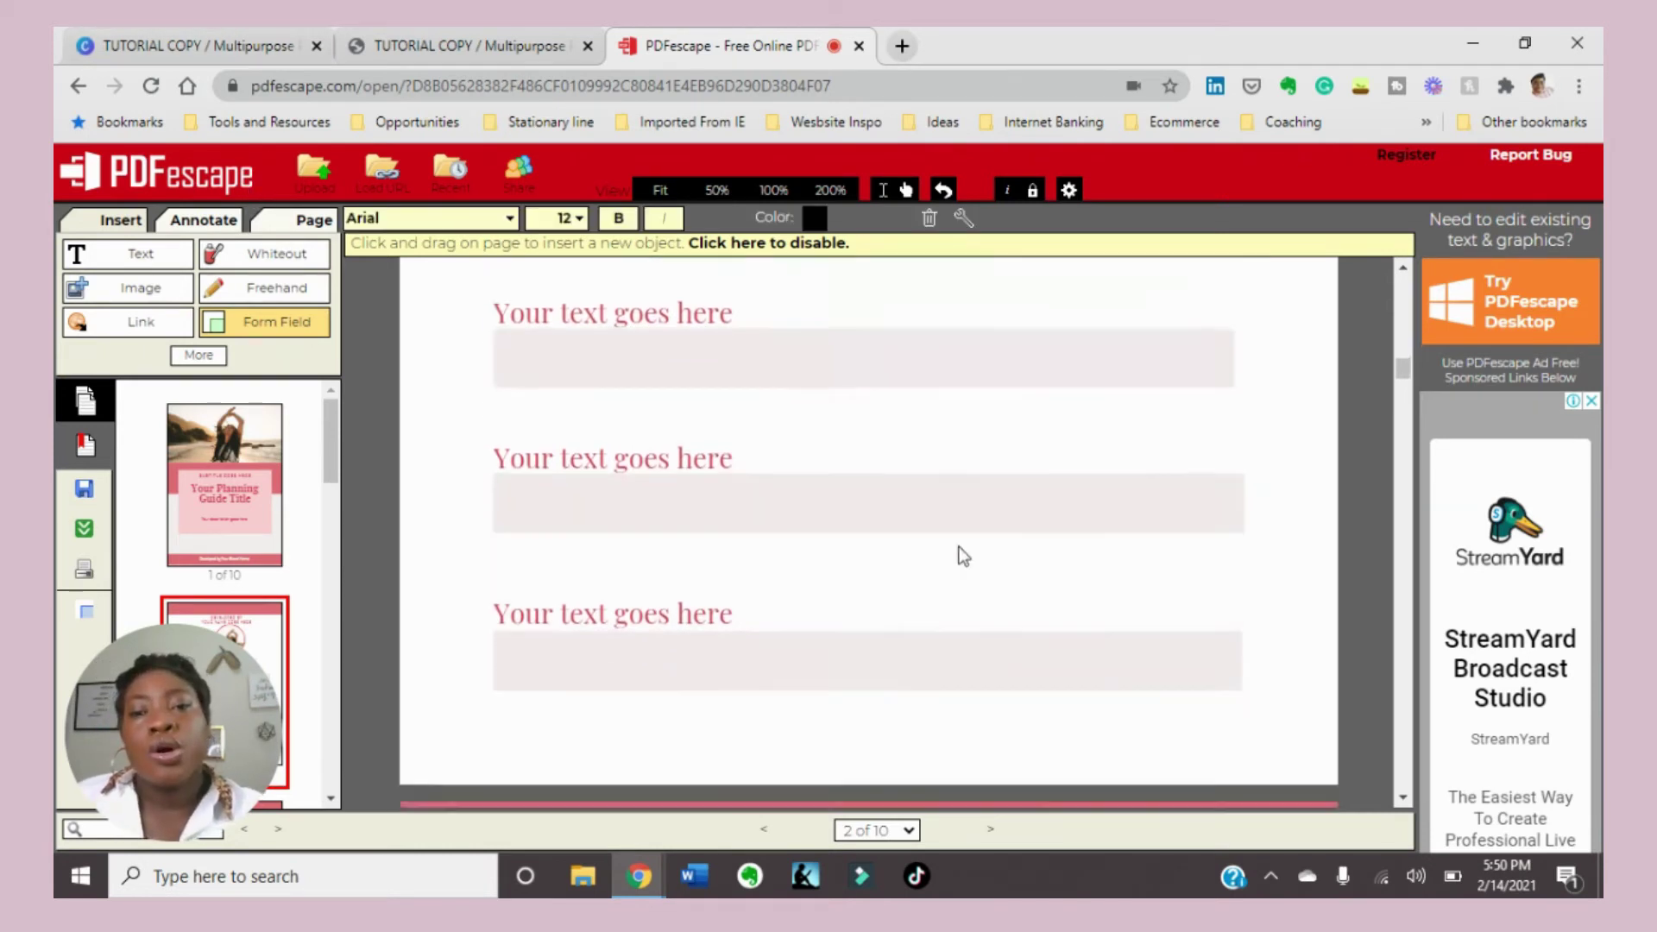
left_click_drag(497, 321, 1234, 376)
left_click_drag(497, 469, 1249, 526)
scroll(518, 509, "down", 1)
left_click_drag(494, 513, 1241, 568)
Scroll to page 5 and draw a text field over the 'Question goes here' box
scroll(1175, 537, "down", 10)
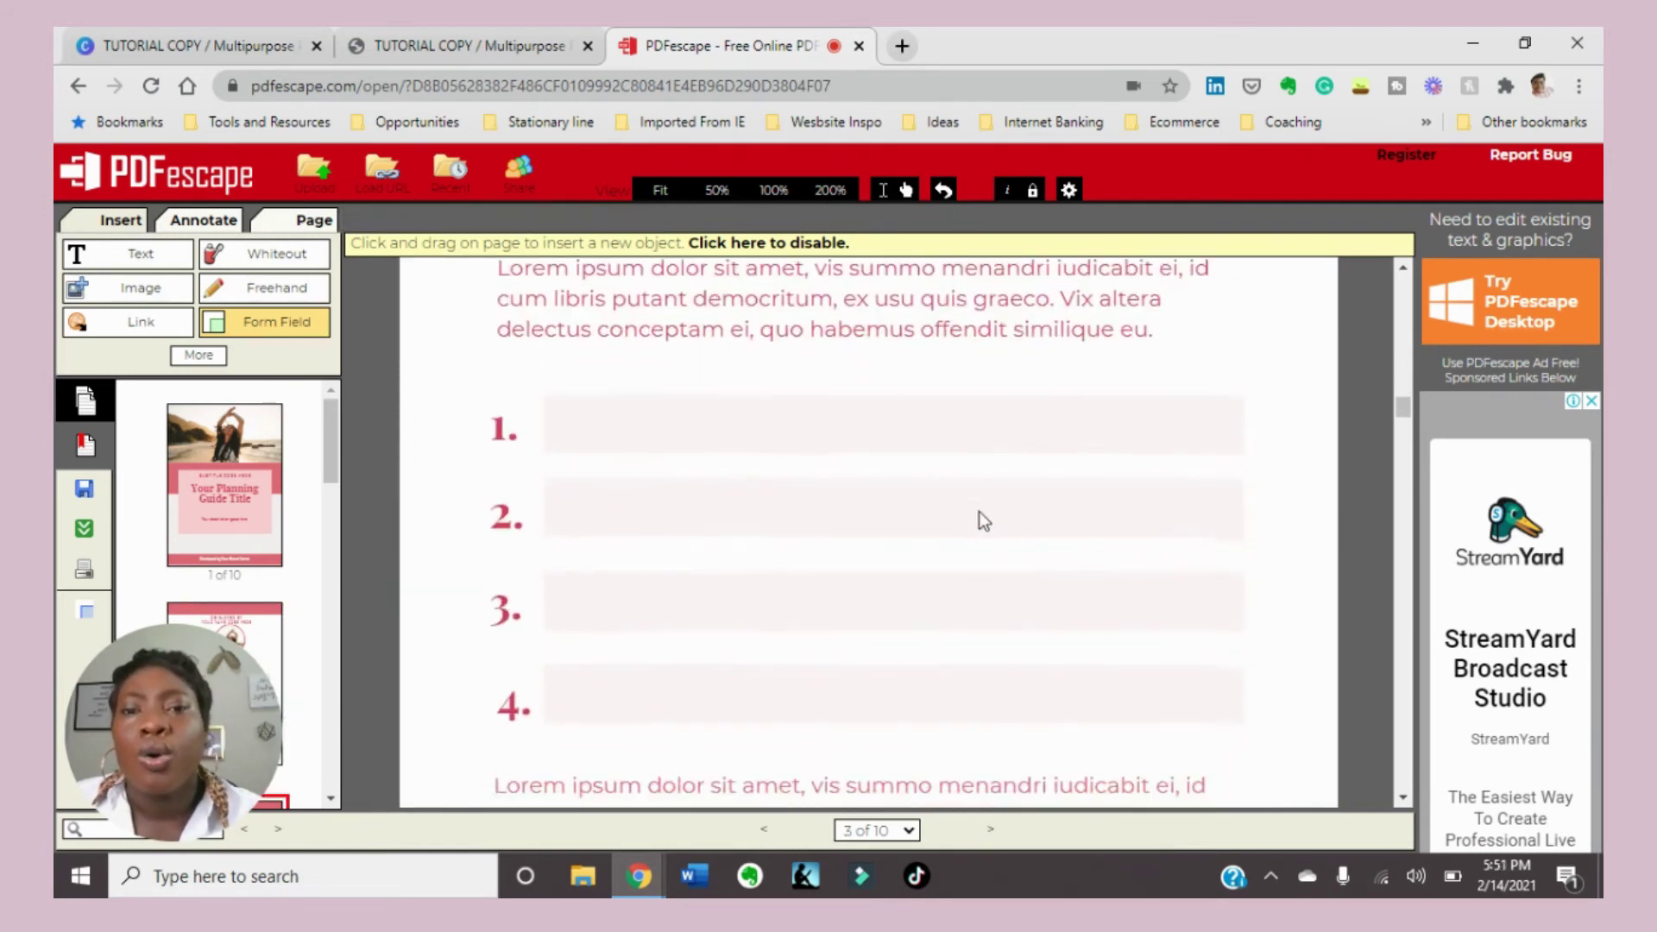
scroll(987, 423, "down", 10)
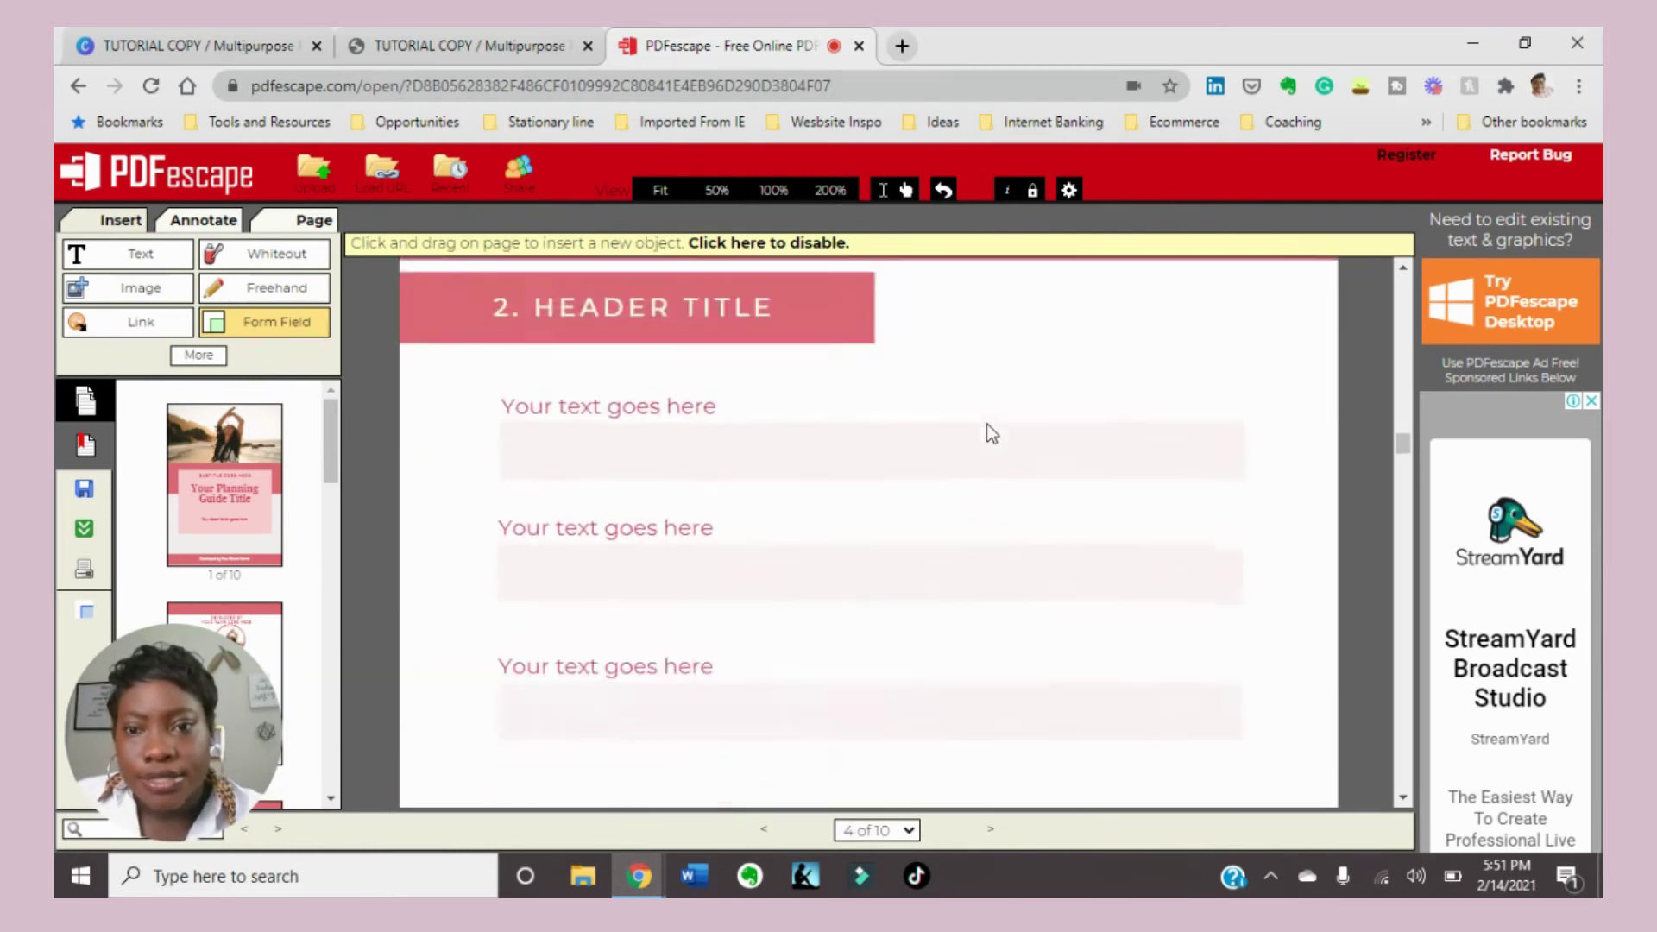
scroll(967, 440, "up", 1)
scroll(924, 432, "down", 10)
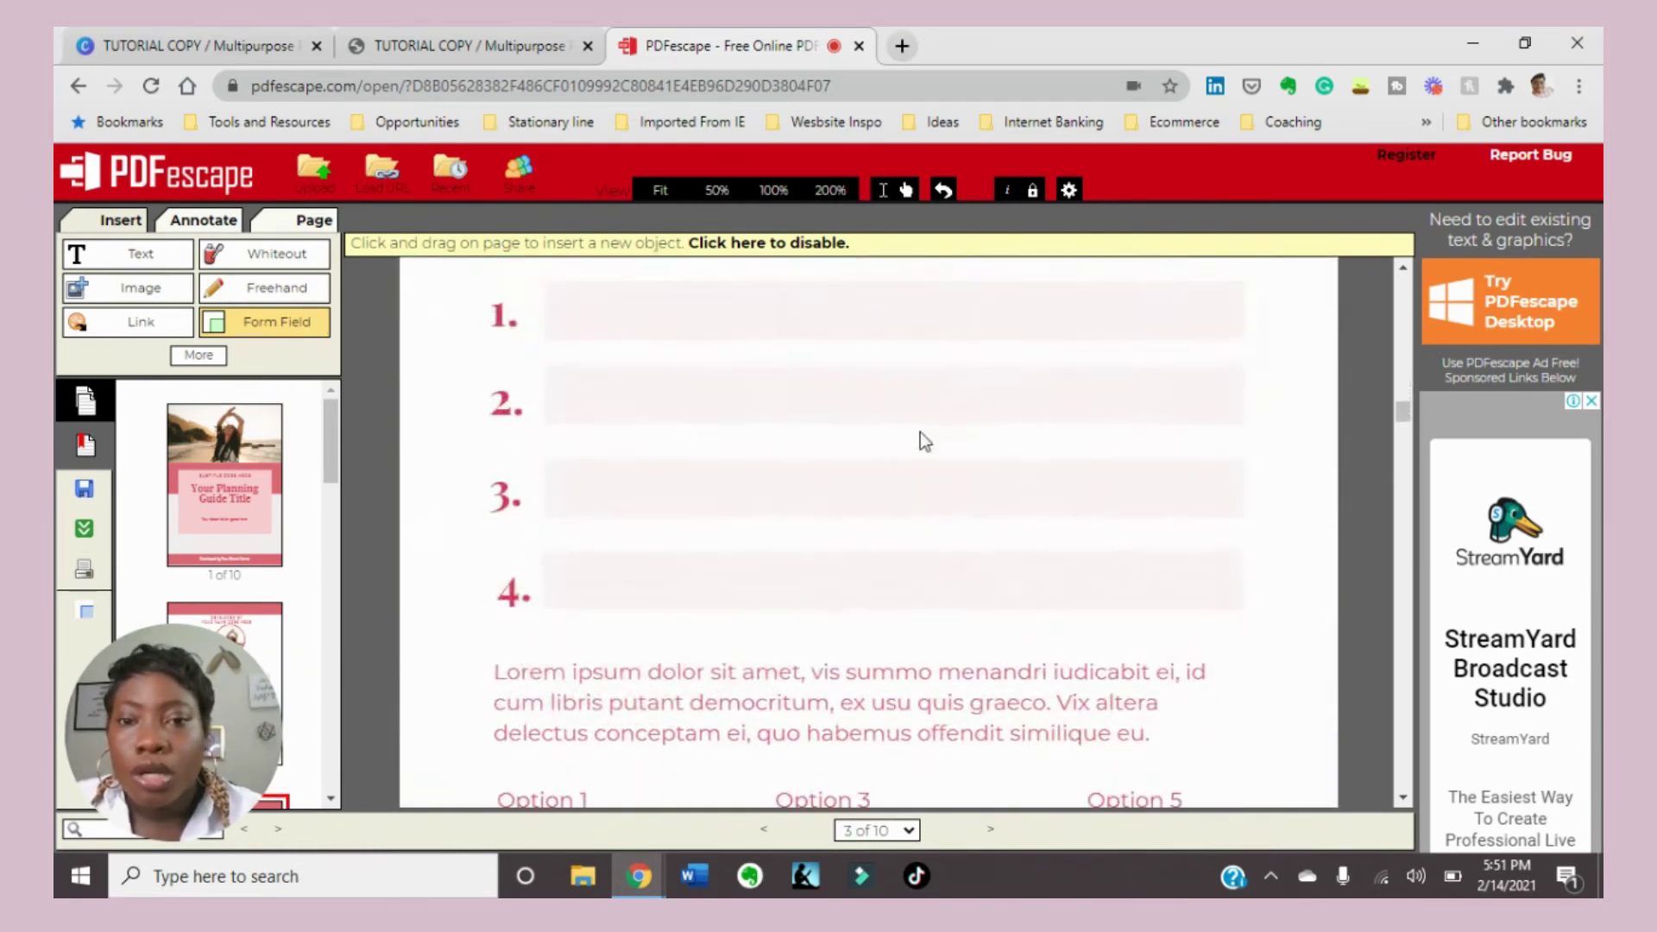
scroll(903, 451, "down", 10)
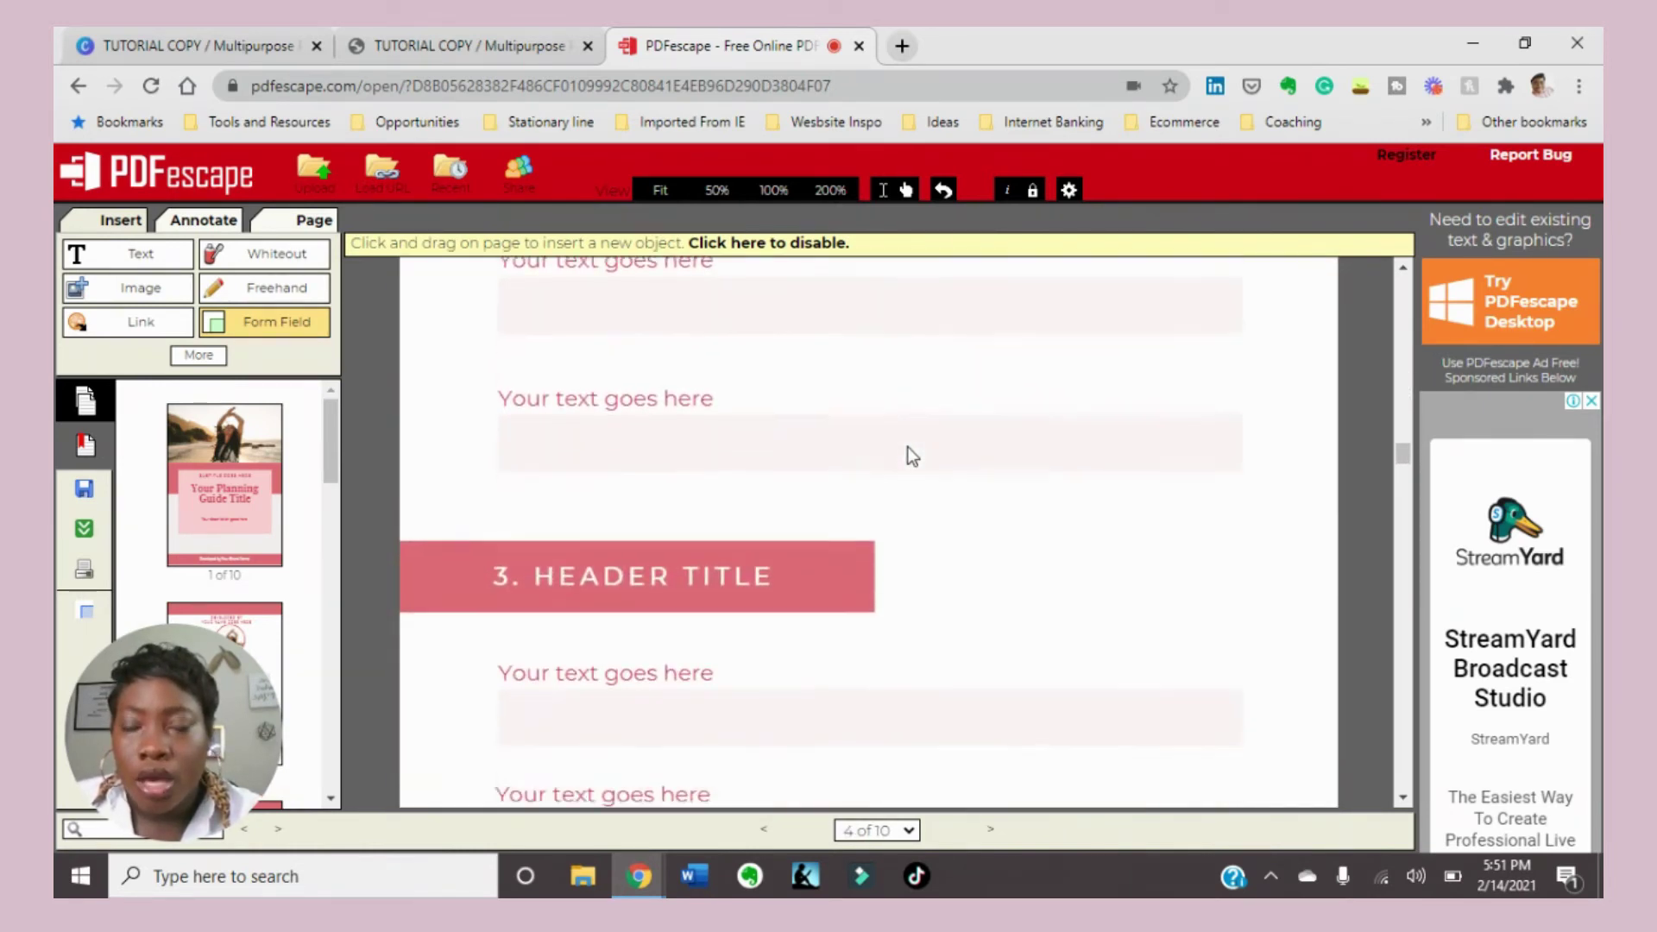
scroll(903, 453, "down", 10)
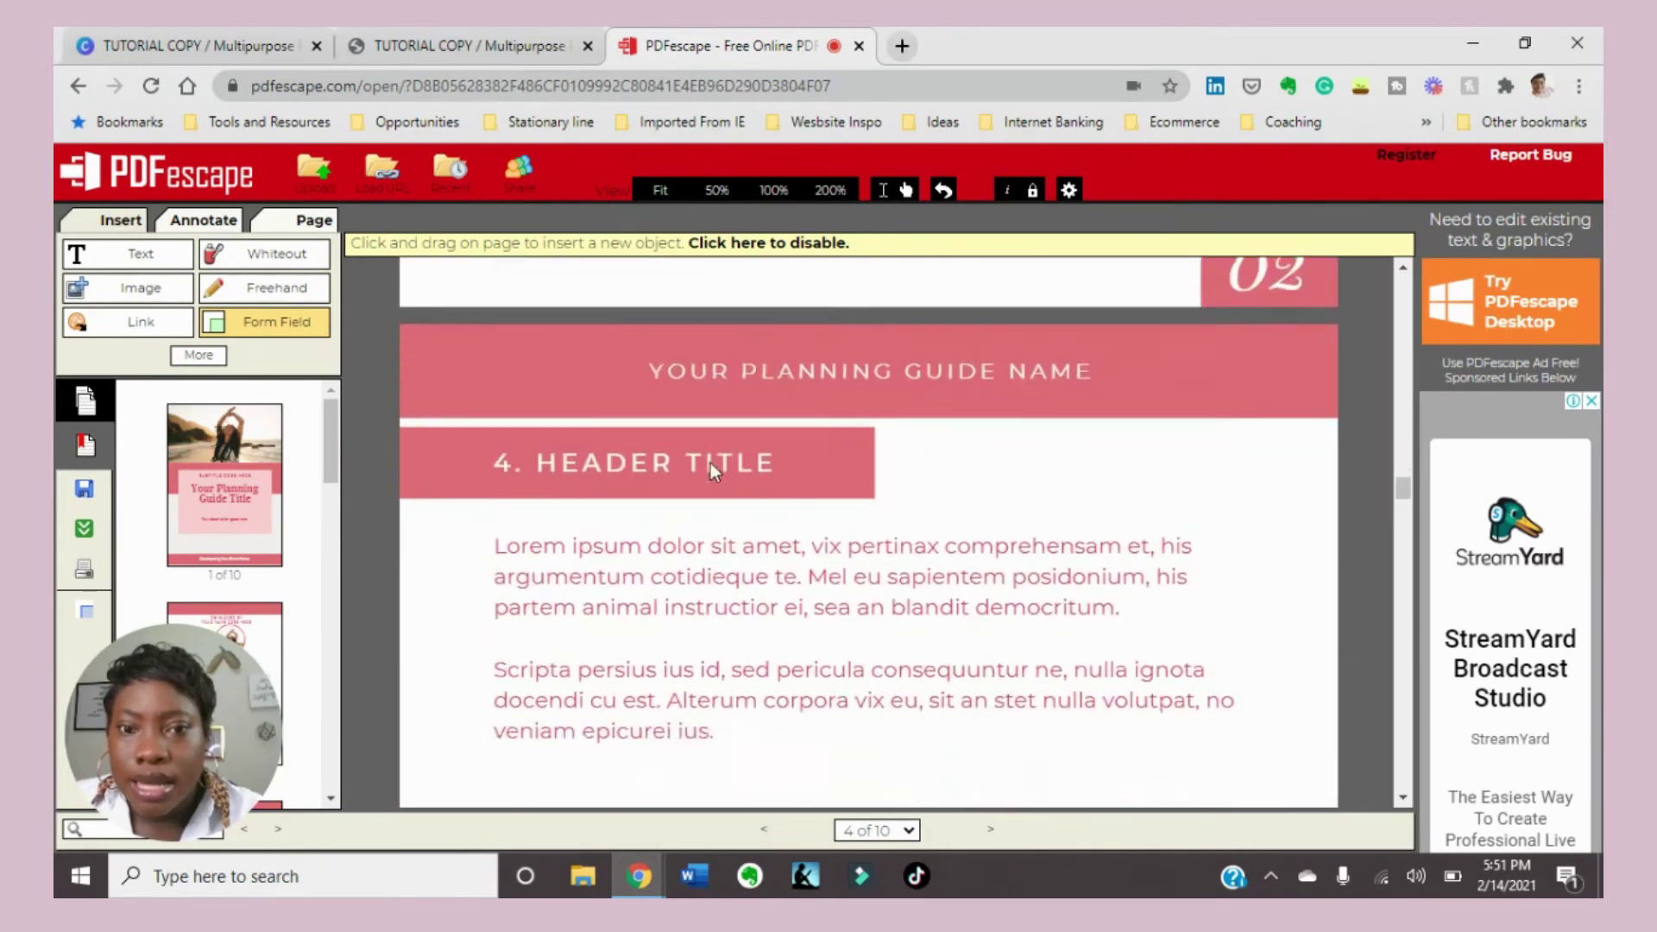
scroll(836, 493, "down", 10)
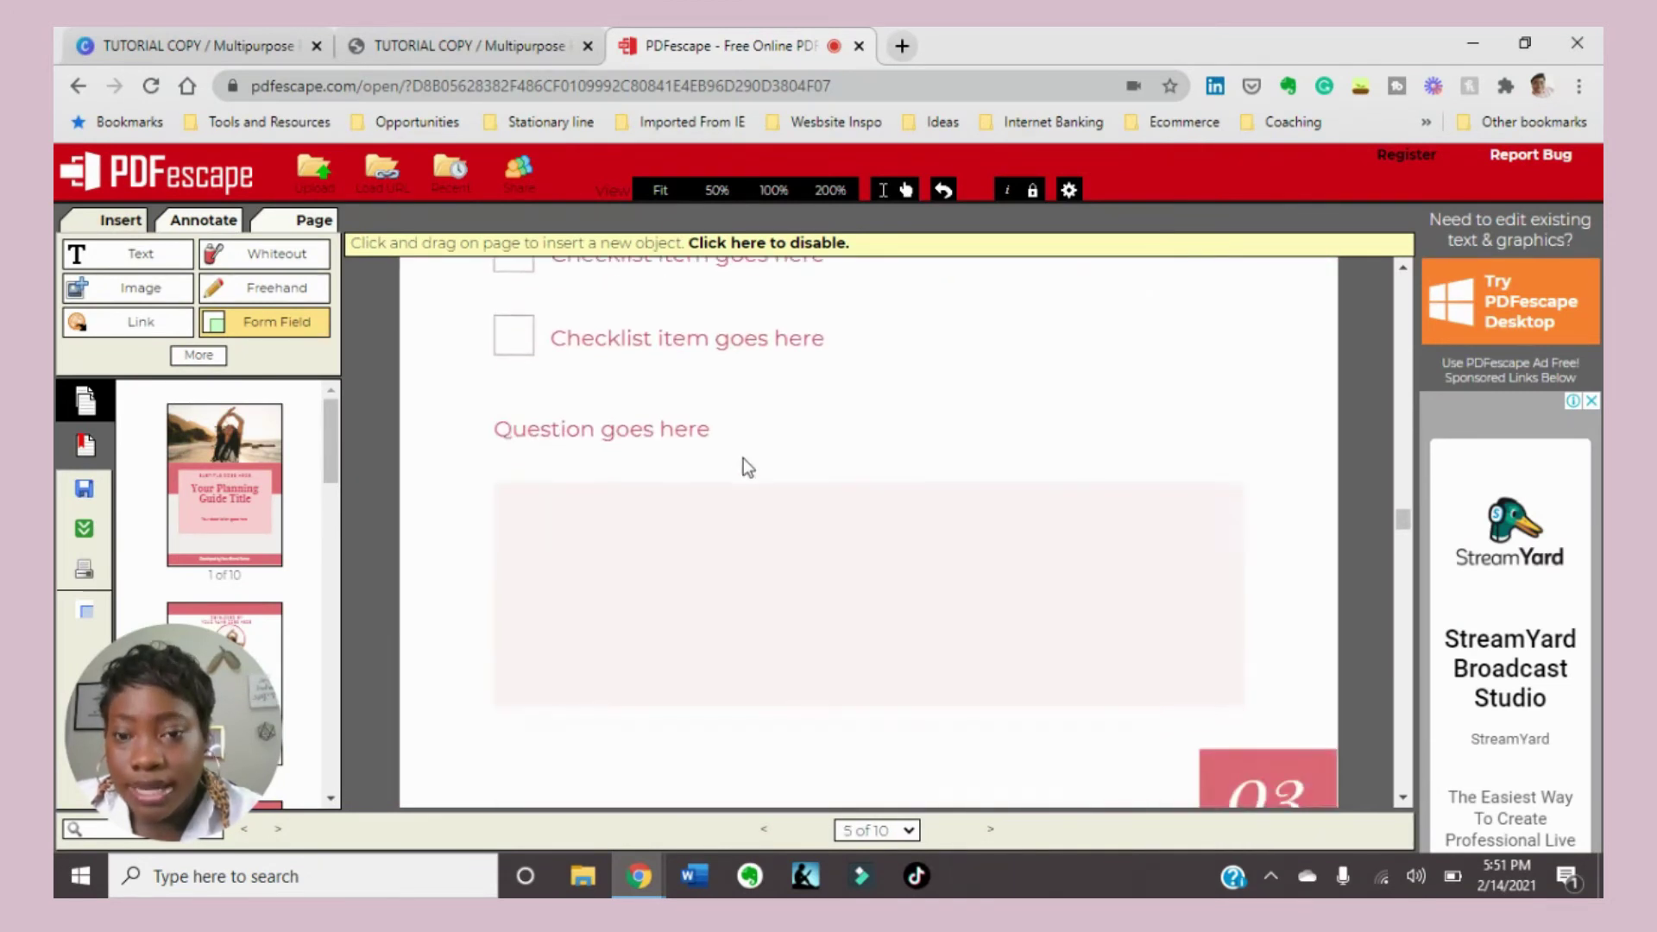
scroll(842, 484, "up", 3)
left_click_drag(497, 483, 1248, 665)
Delete the stray field accidentally drawn beside the checklist title
scroll(1094, 552, "down", 5)
scroll(1090, 541, "up", 10)
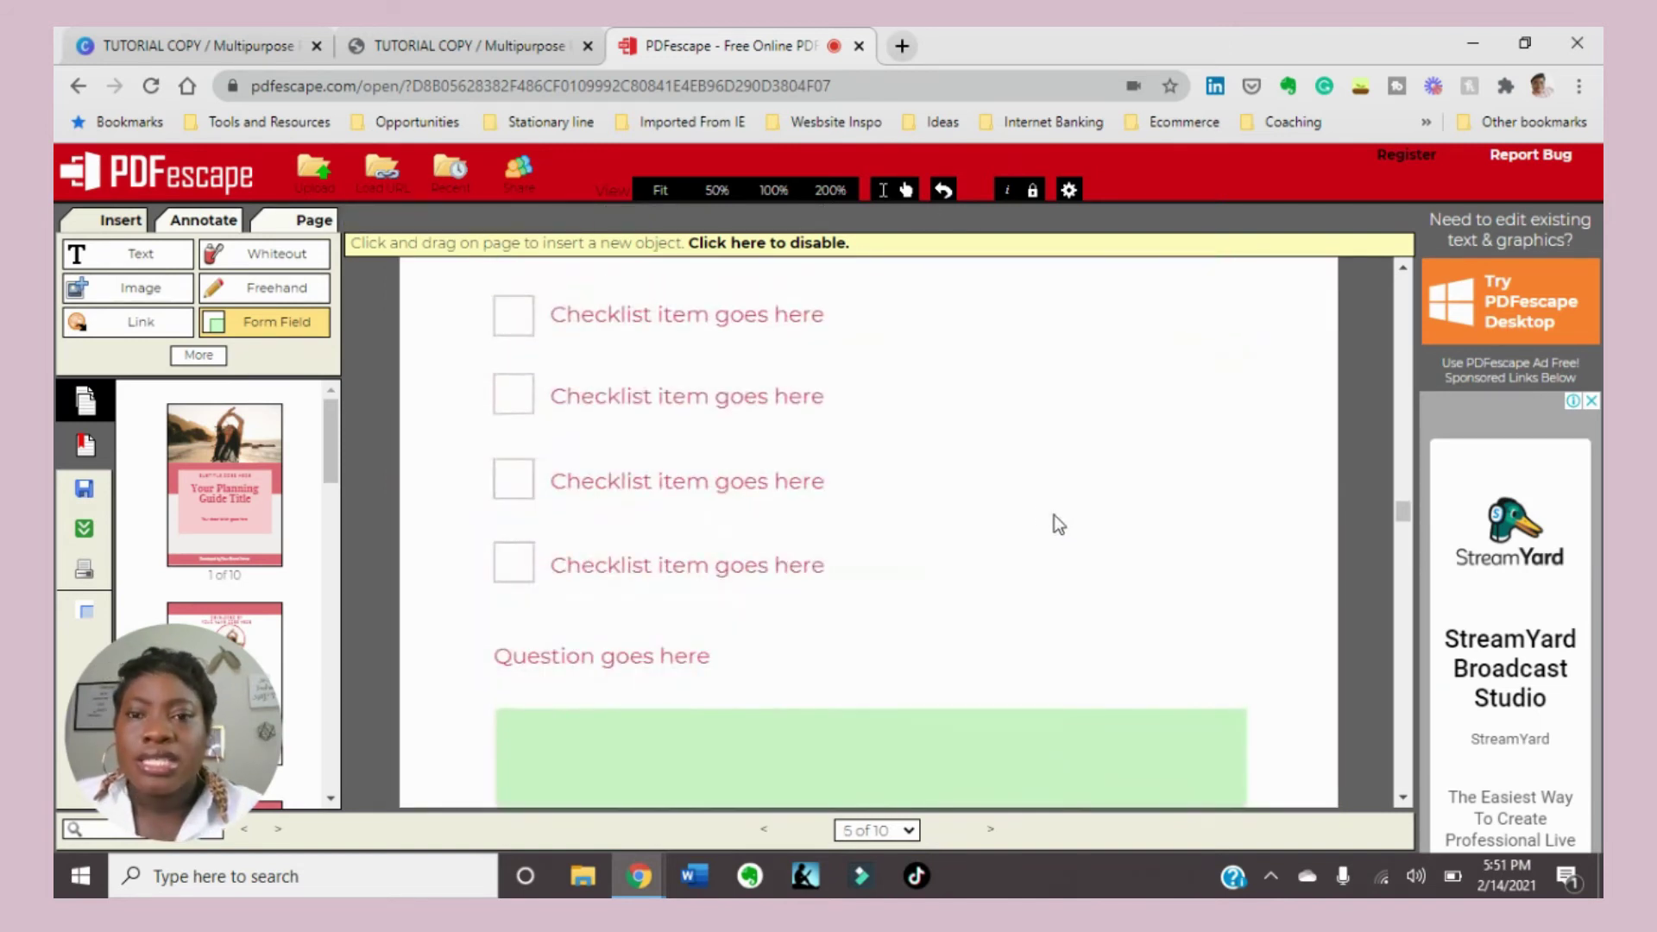
left_click_drag(901, 458, 1154, 671)
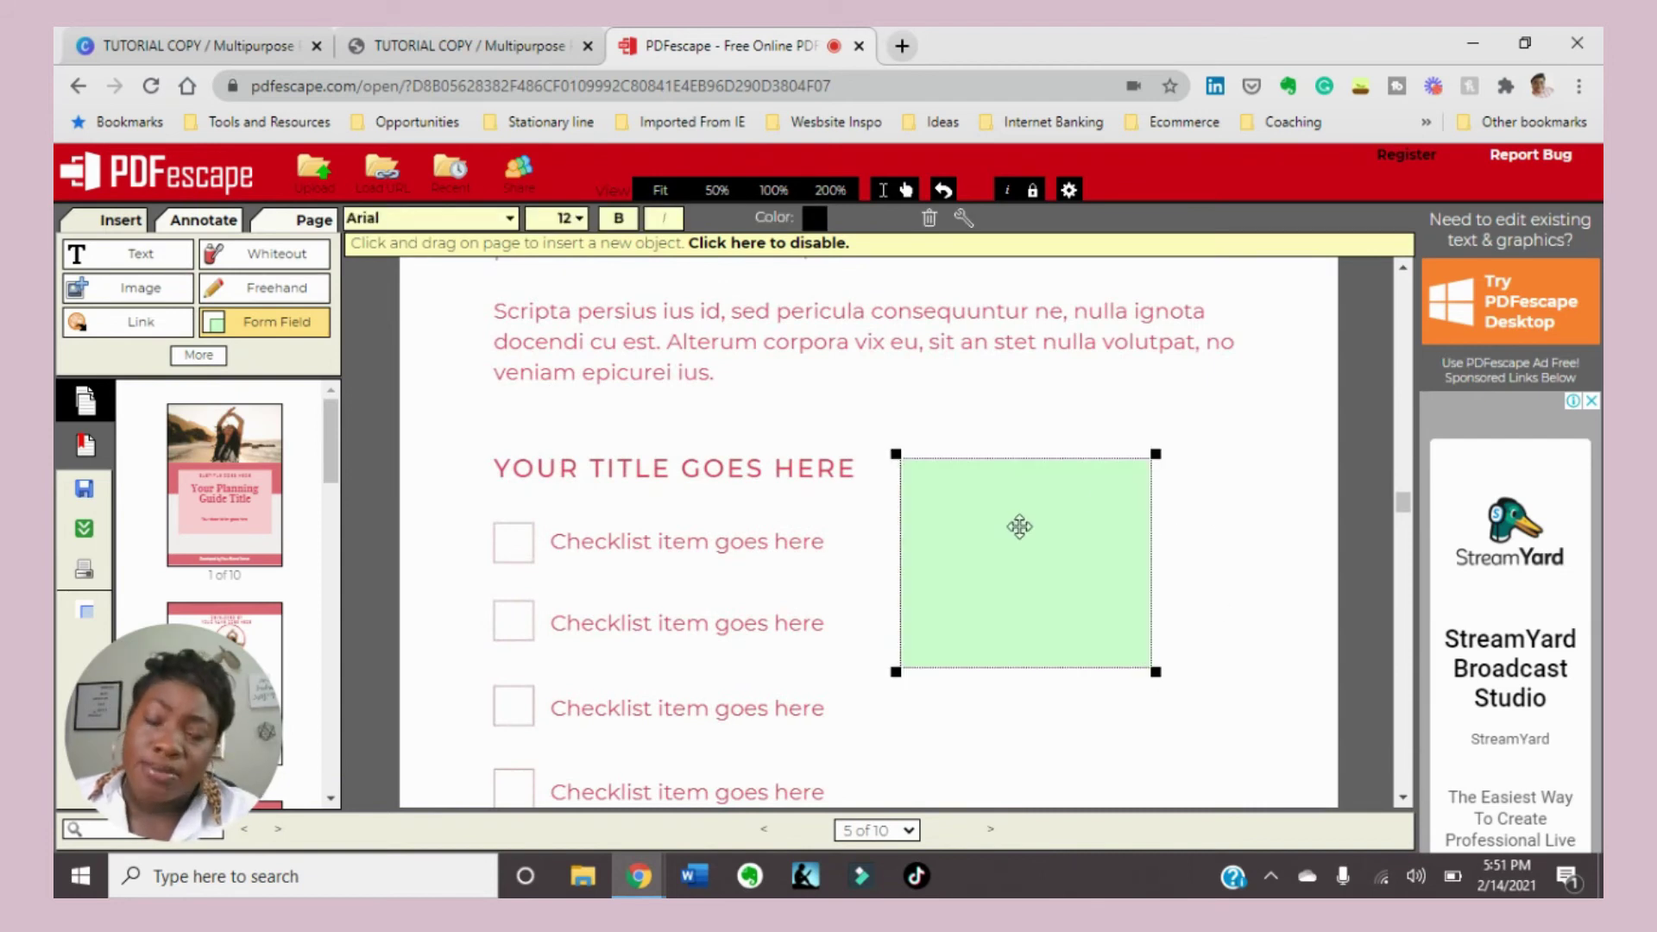
left_click_drag(1021, 526, 1117, 604)
left_click(930, 217)
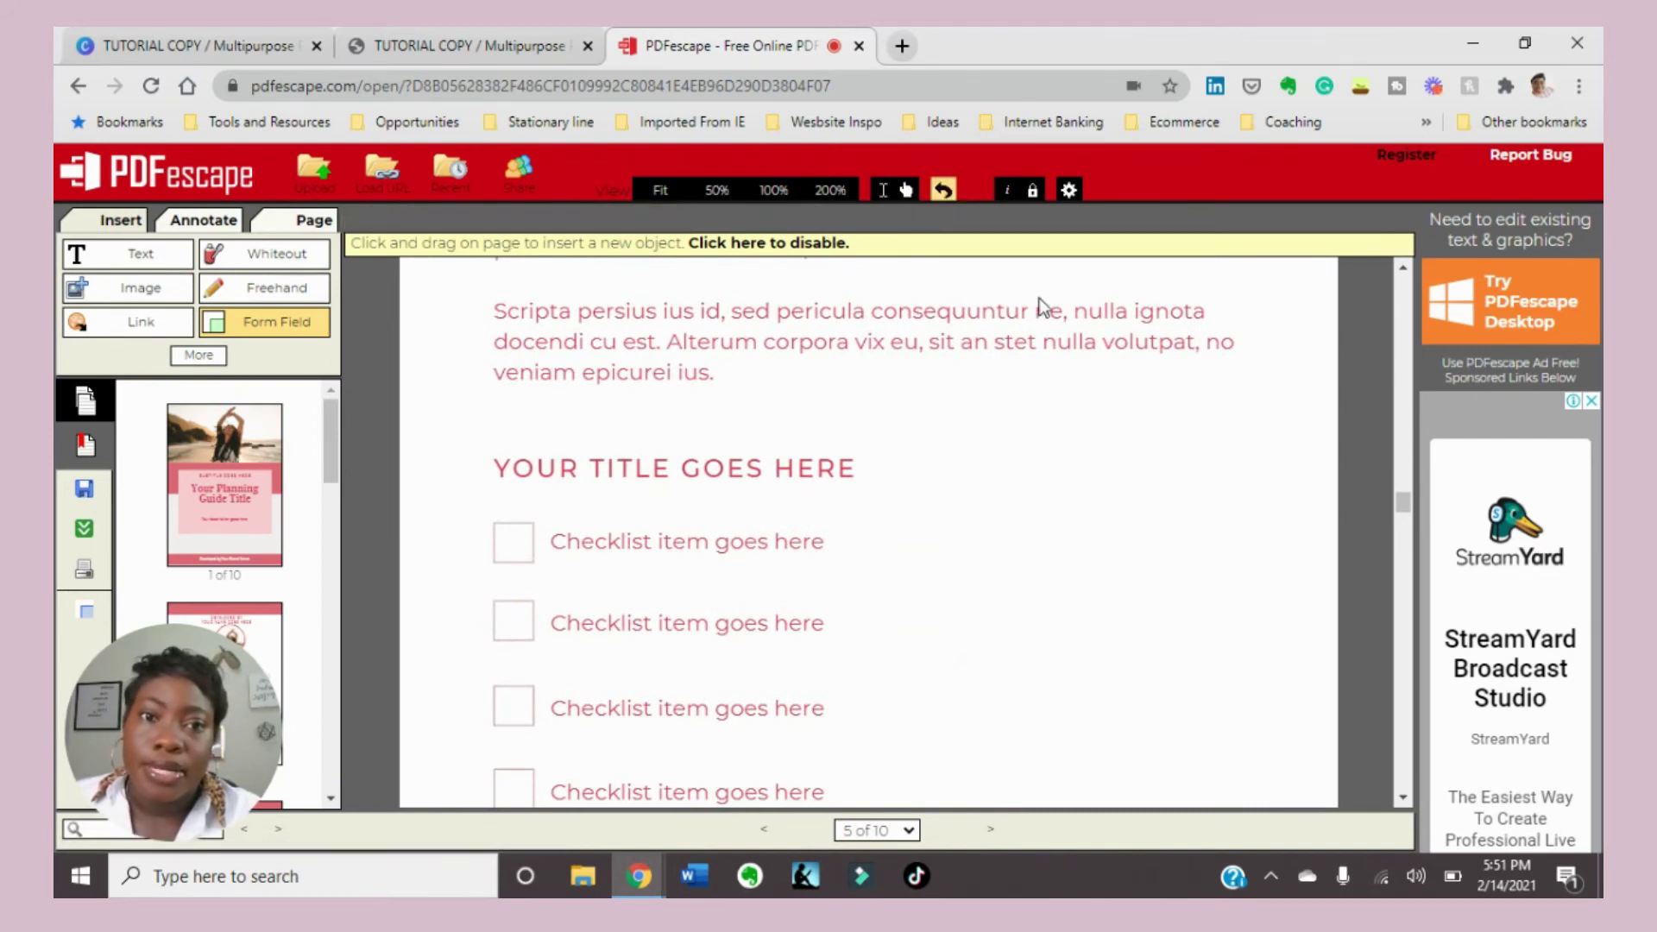
scroll(723, 442, "up", 1)
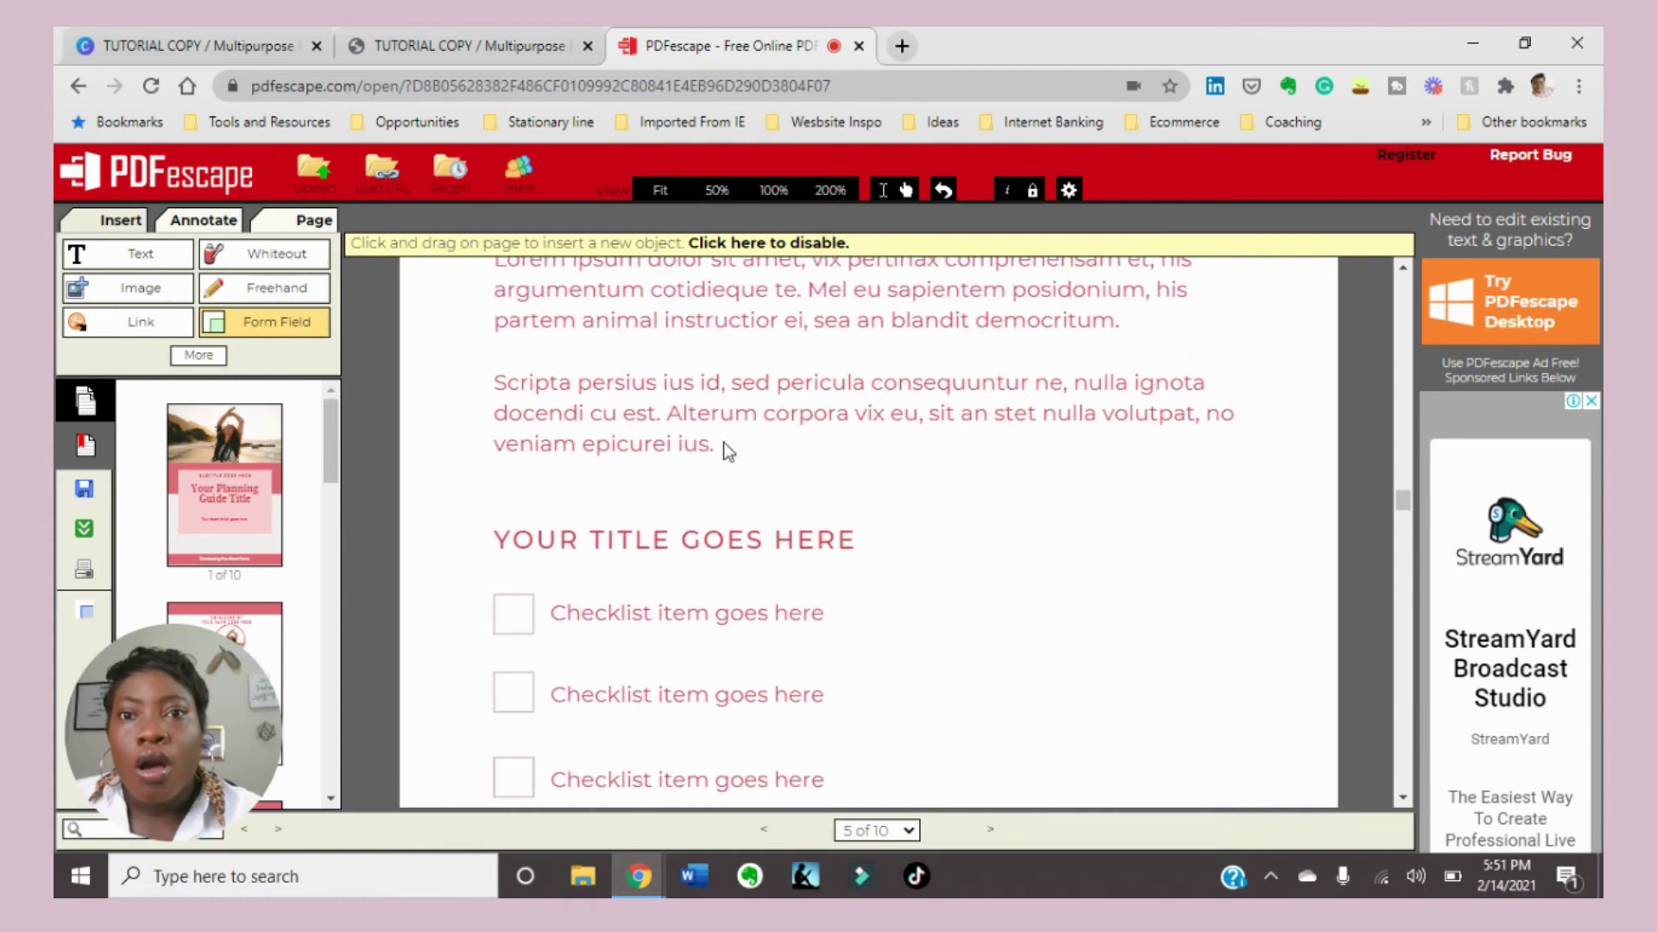
scroll(732, 444, "down", 2)
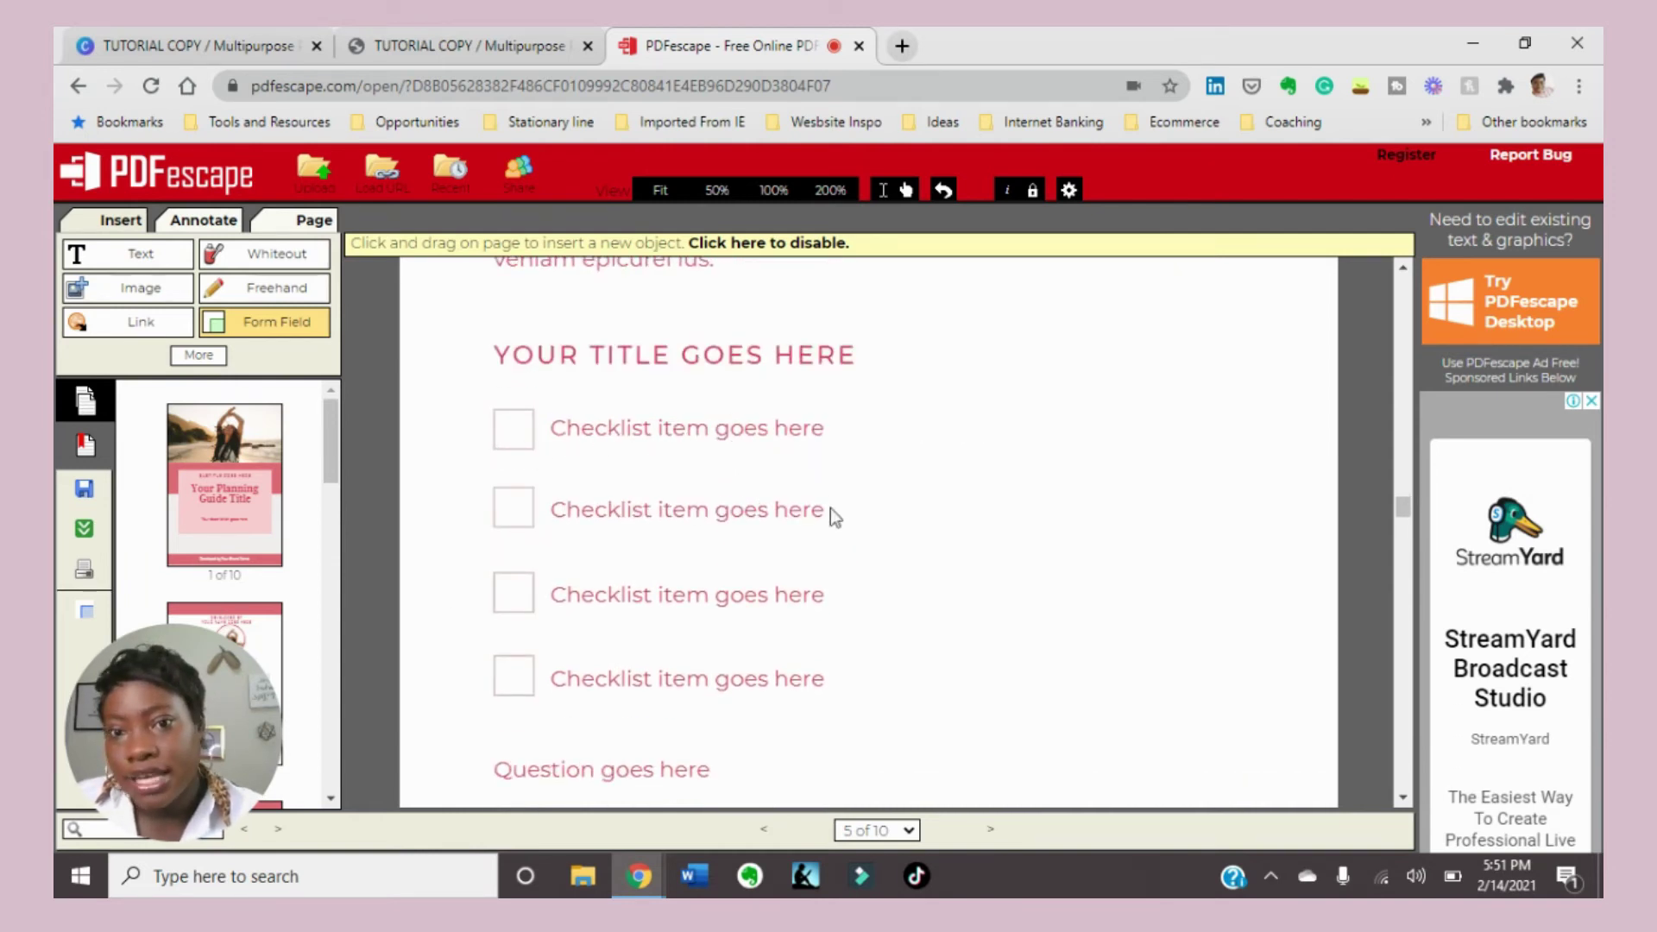
Switch the Form Field tool to the Checkbox field type
left_click(259, 322)
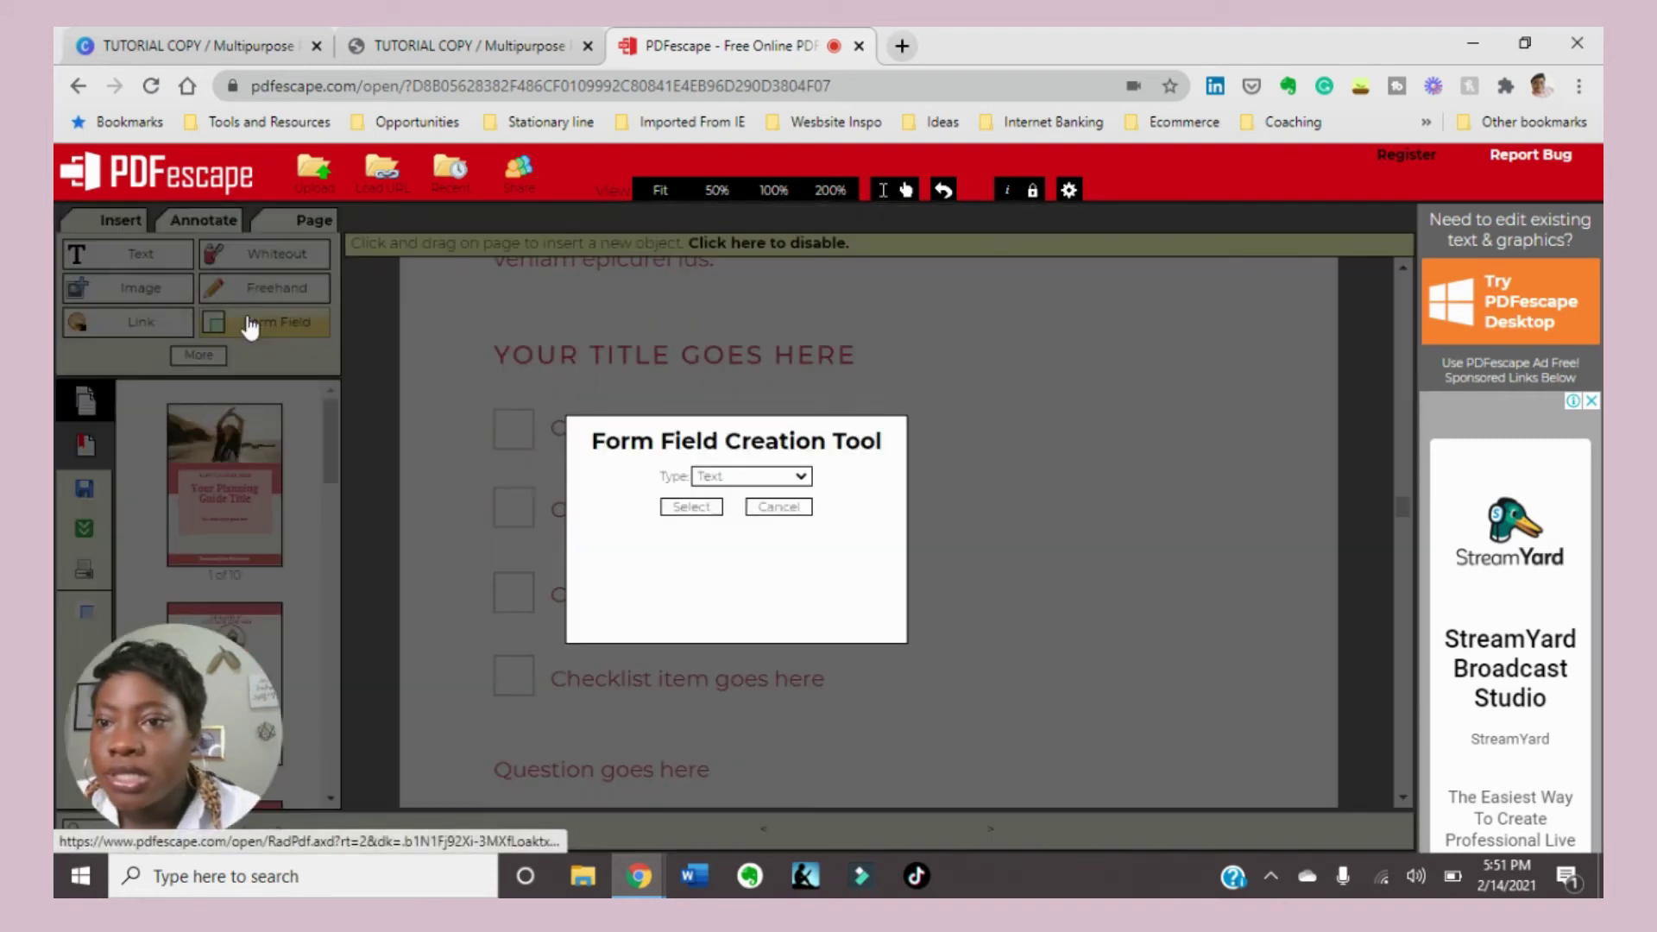
left_click(713, 475)
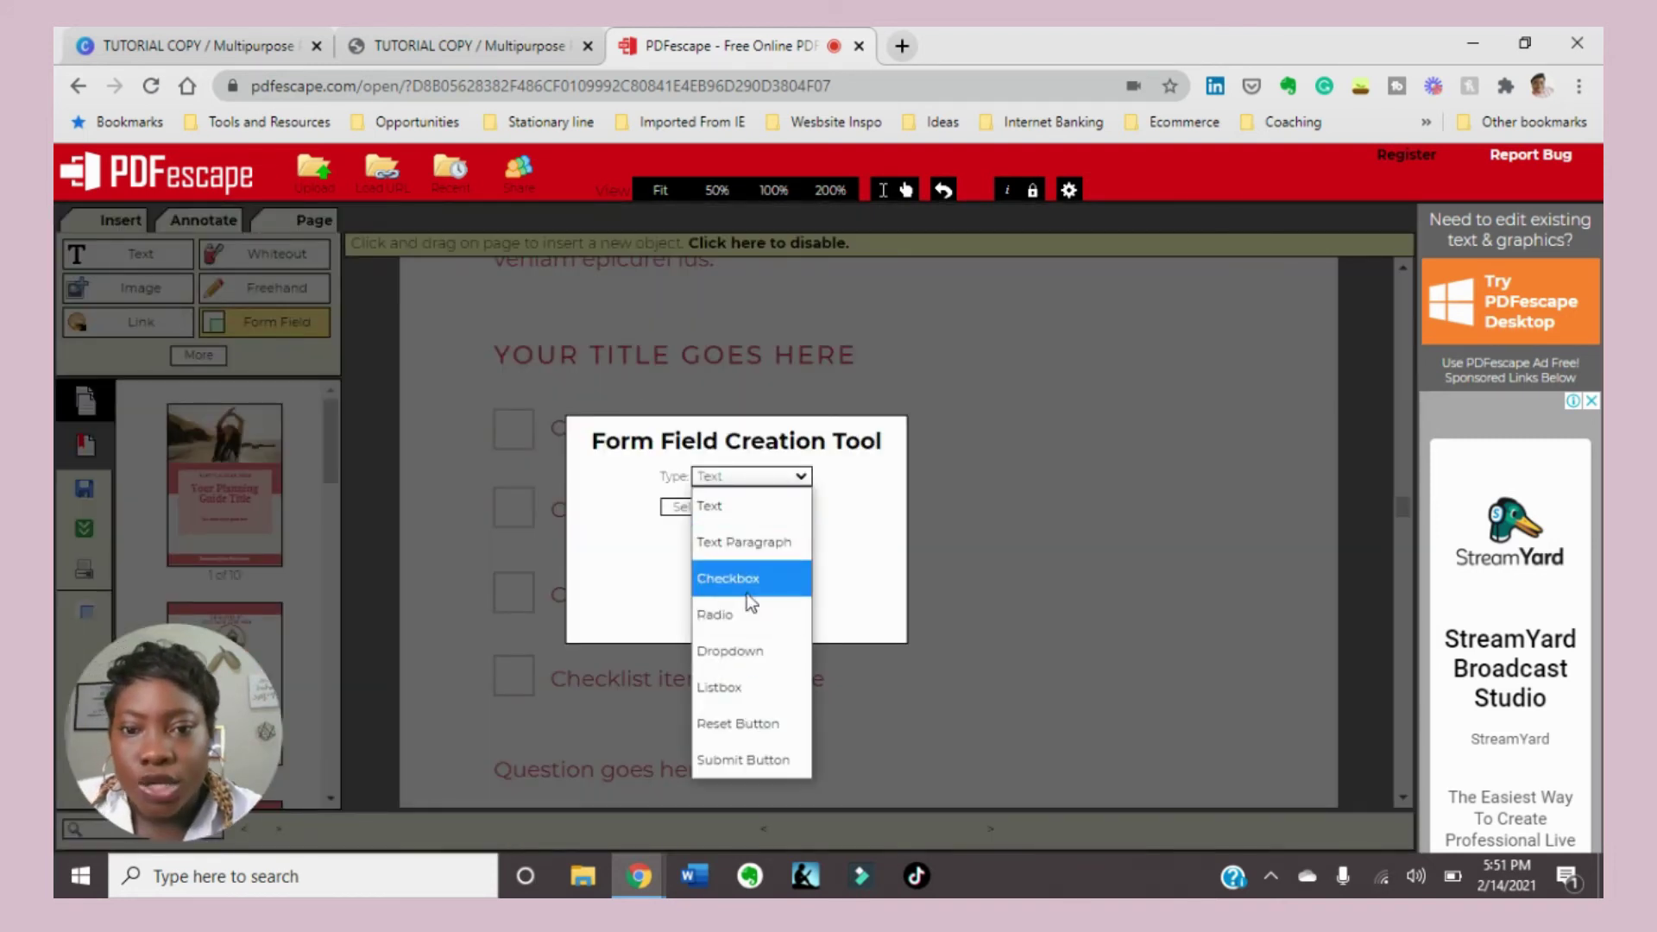
left_click(747, 578)
left_click(715, 508)
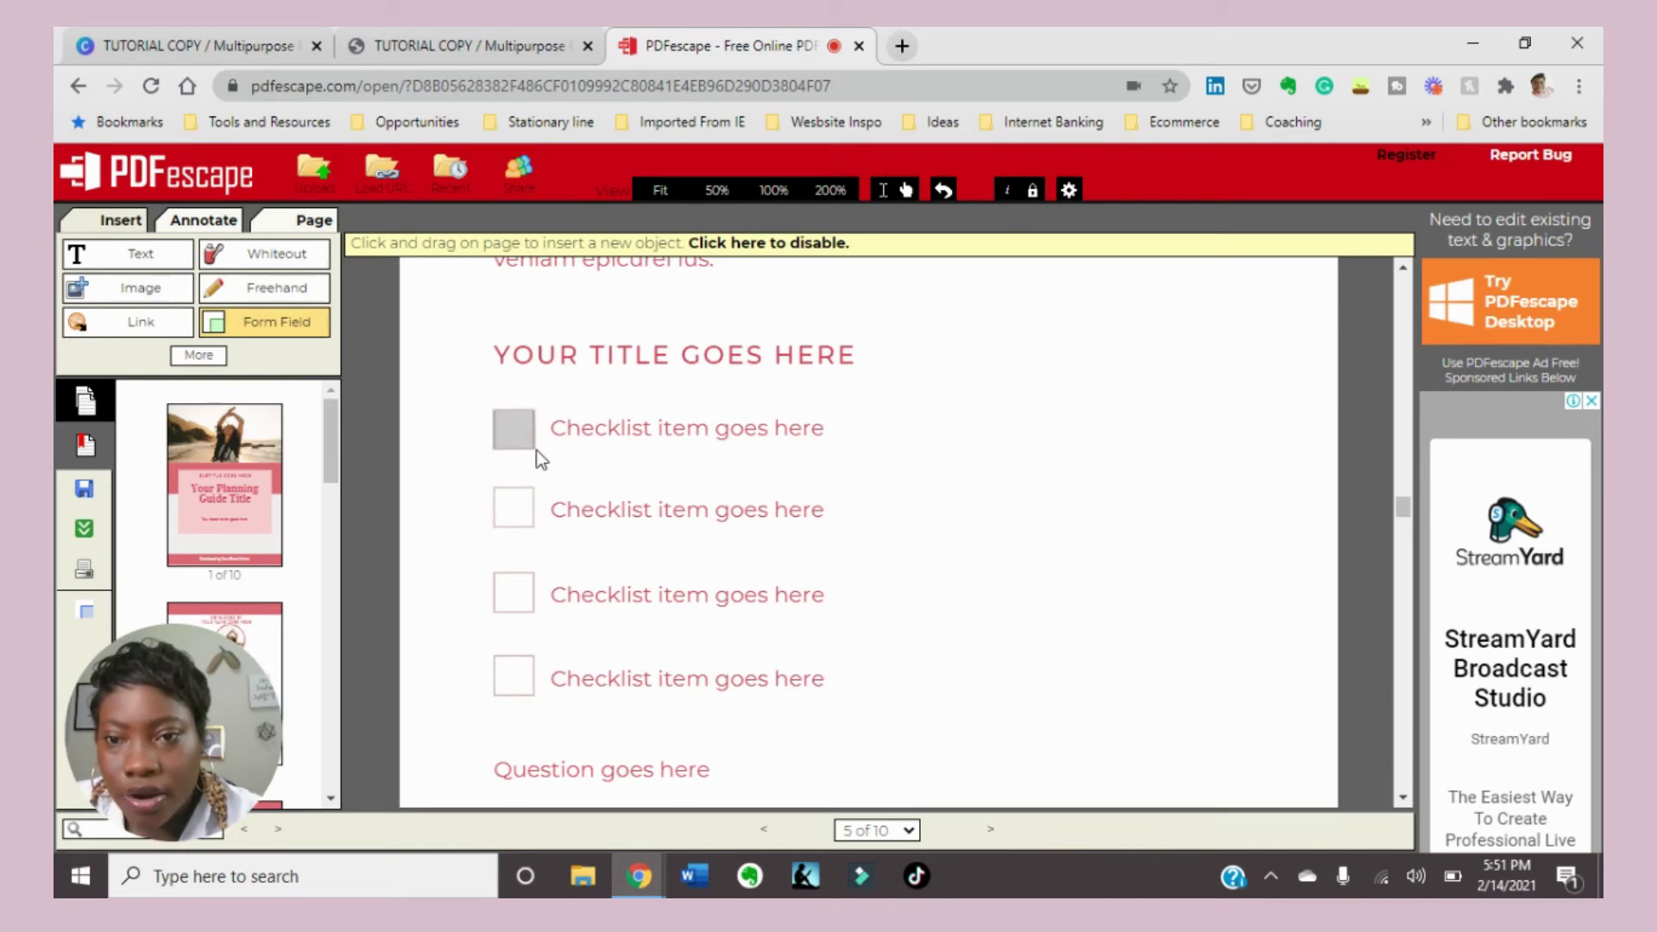
Place checkbox fields over the checklist squares under YOUR TITLE GOES HERE
left_click_drag(535, 449, 488, 406)
left_click_drag(496, 485, 539, 696)
scroll(1147, 377, "down", 10)
scroll(1016, 454, "up", 5)
scroll(1016, 453, "down", 15)
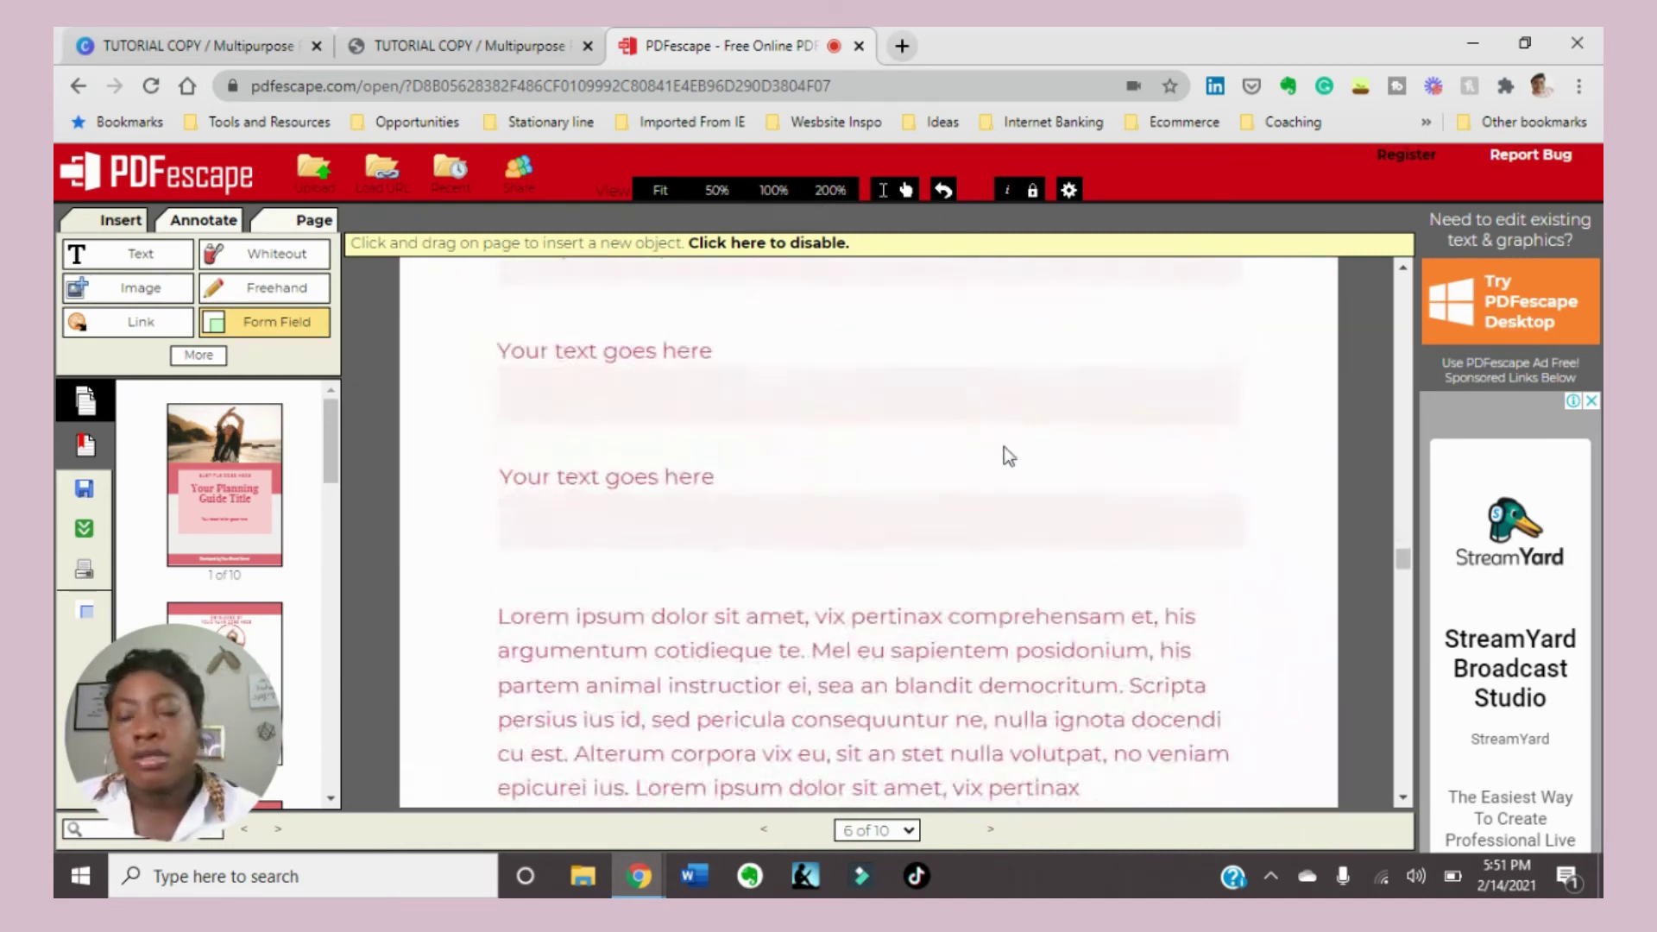
scroll(1009, 456, "down", 10)
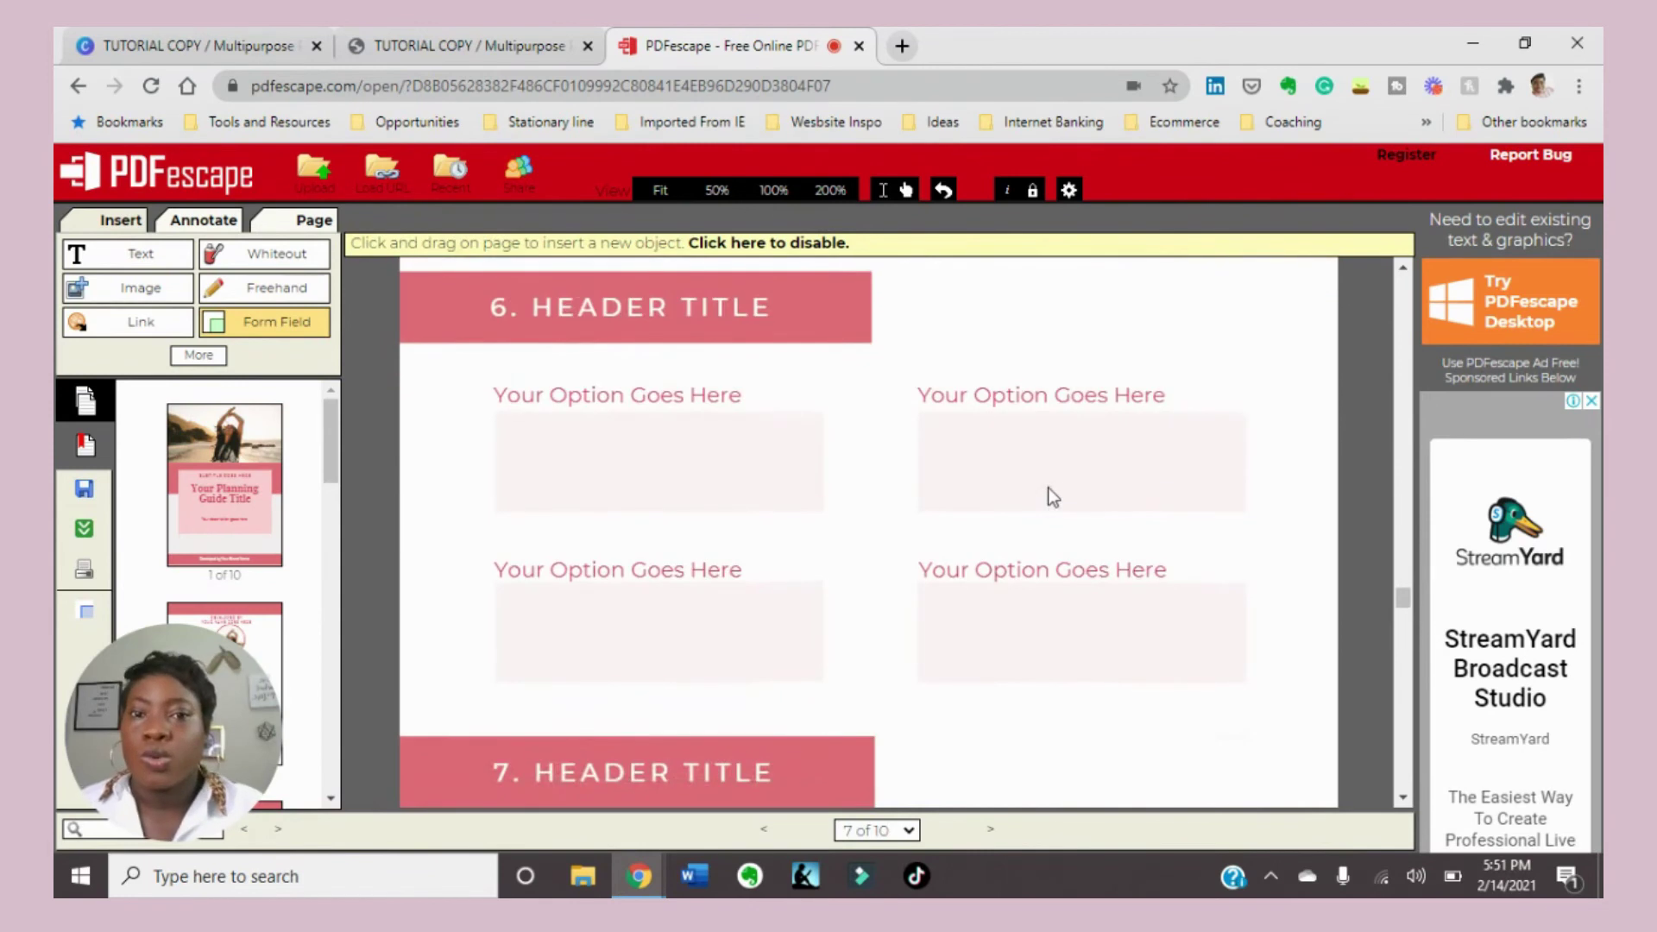
scroll(1022, 433, "up", 12)
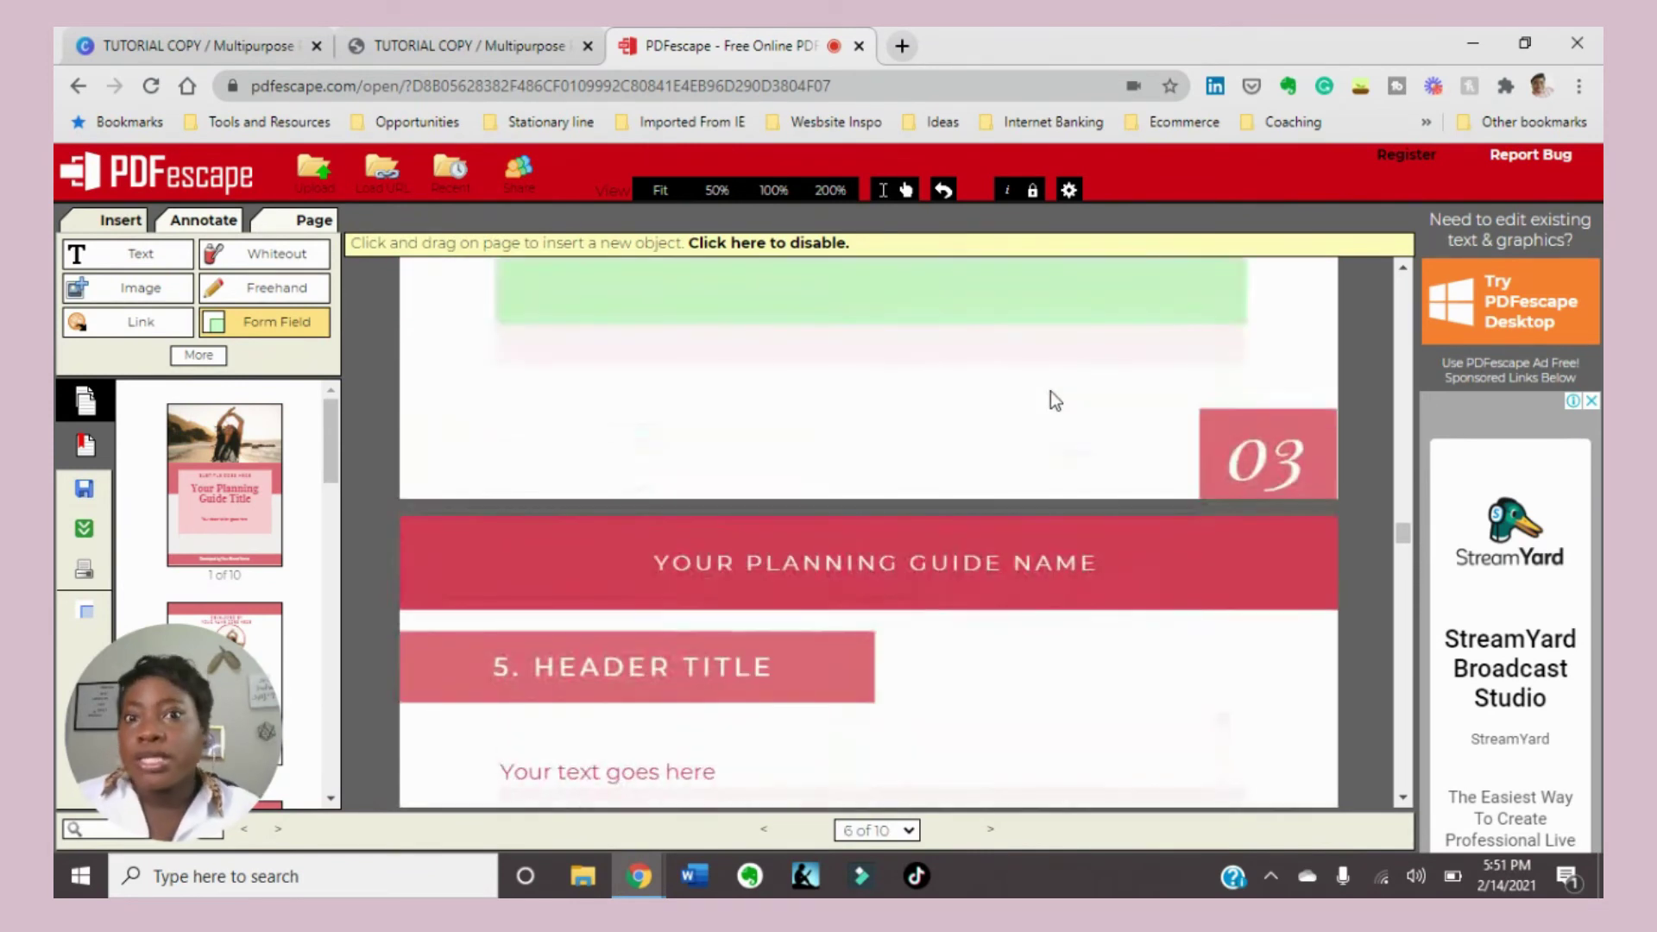
scroll(1027, 405, "up", 5)
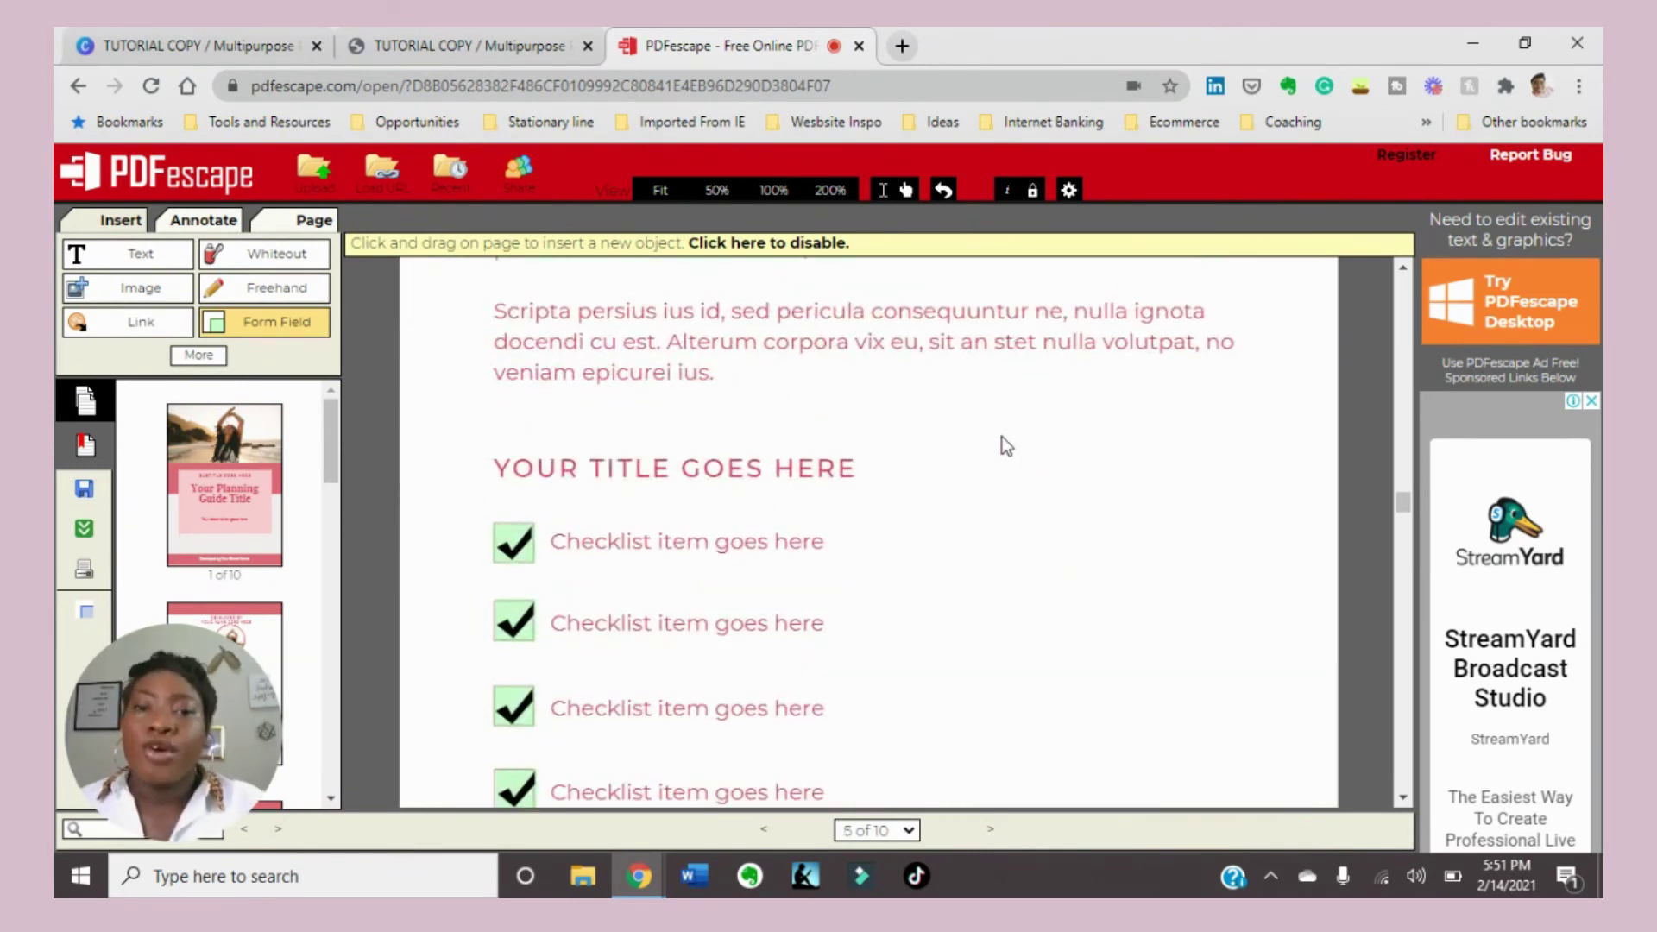
Save the edited workbook online, then download it to the Desktop as EDITABLE
left_click(84, 498)
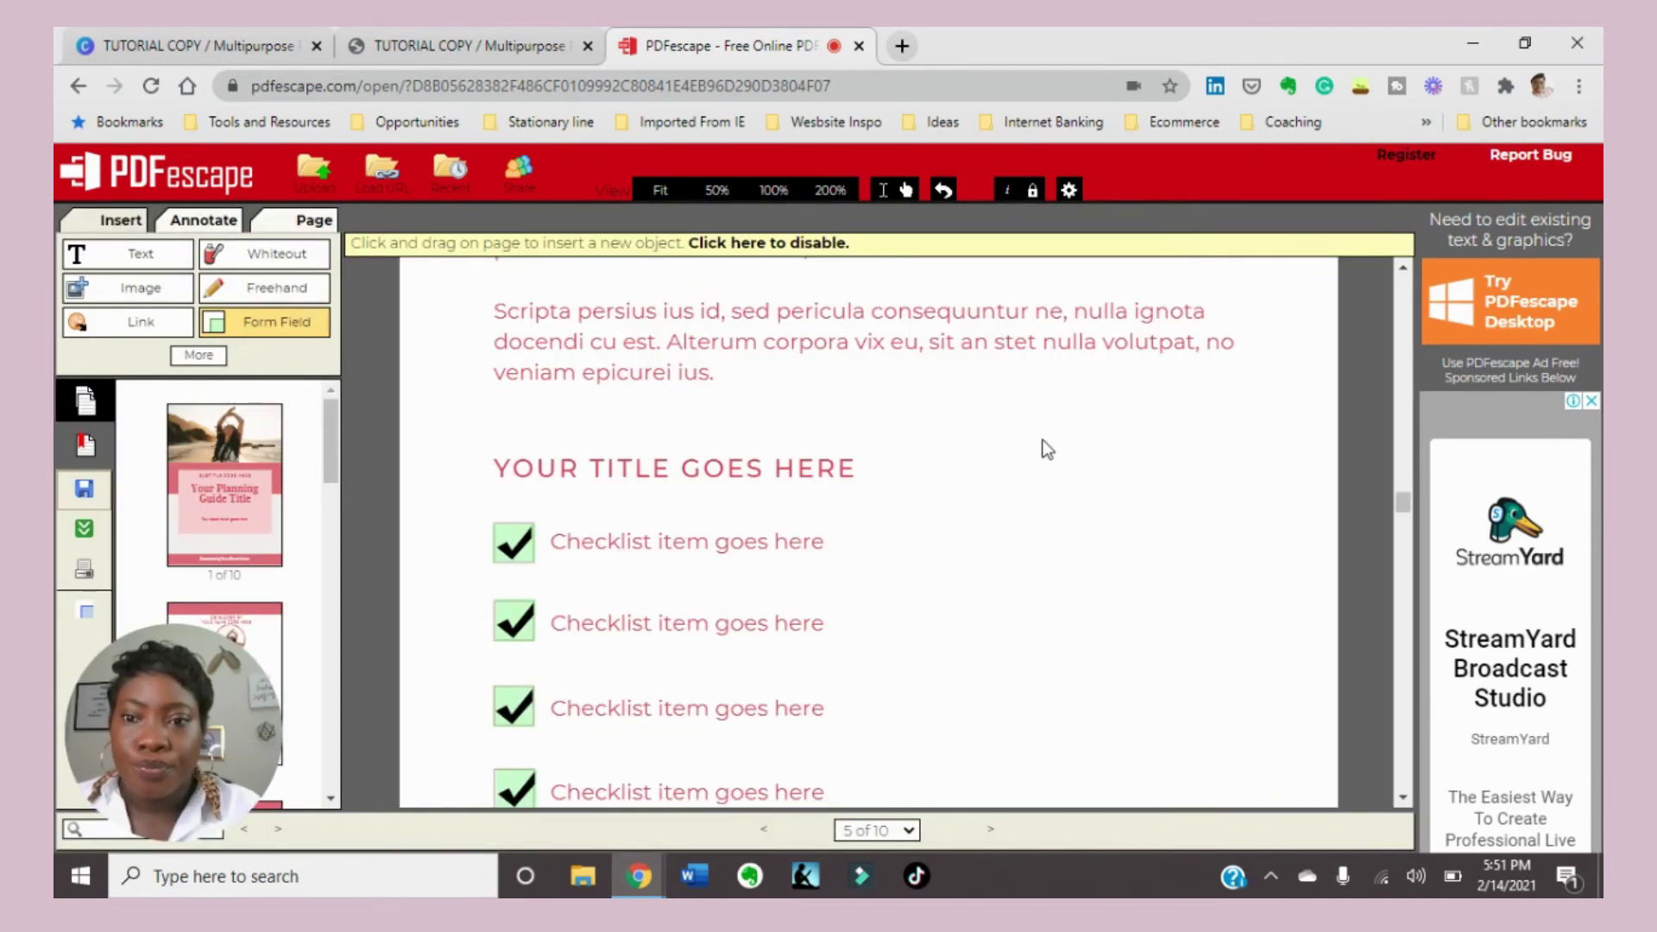
left_click(83, 490)
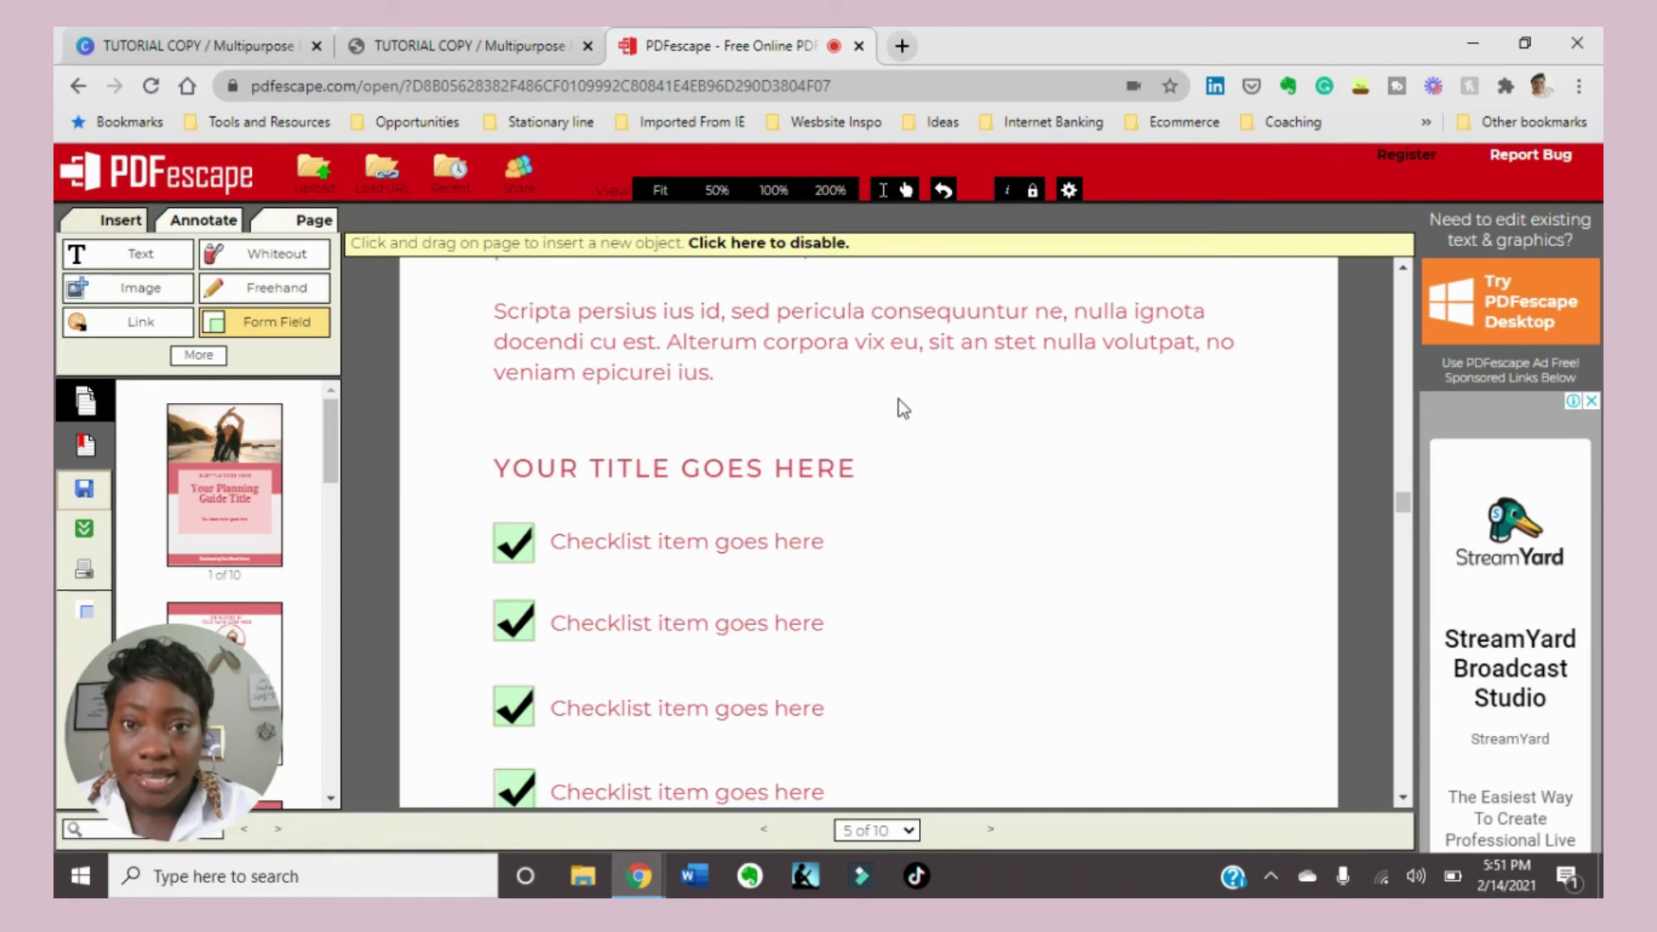
left_click(83, 530)
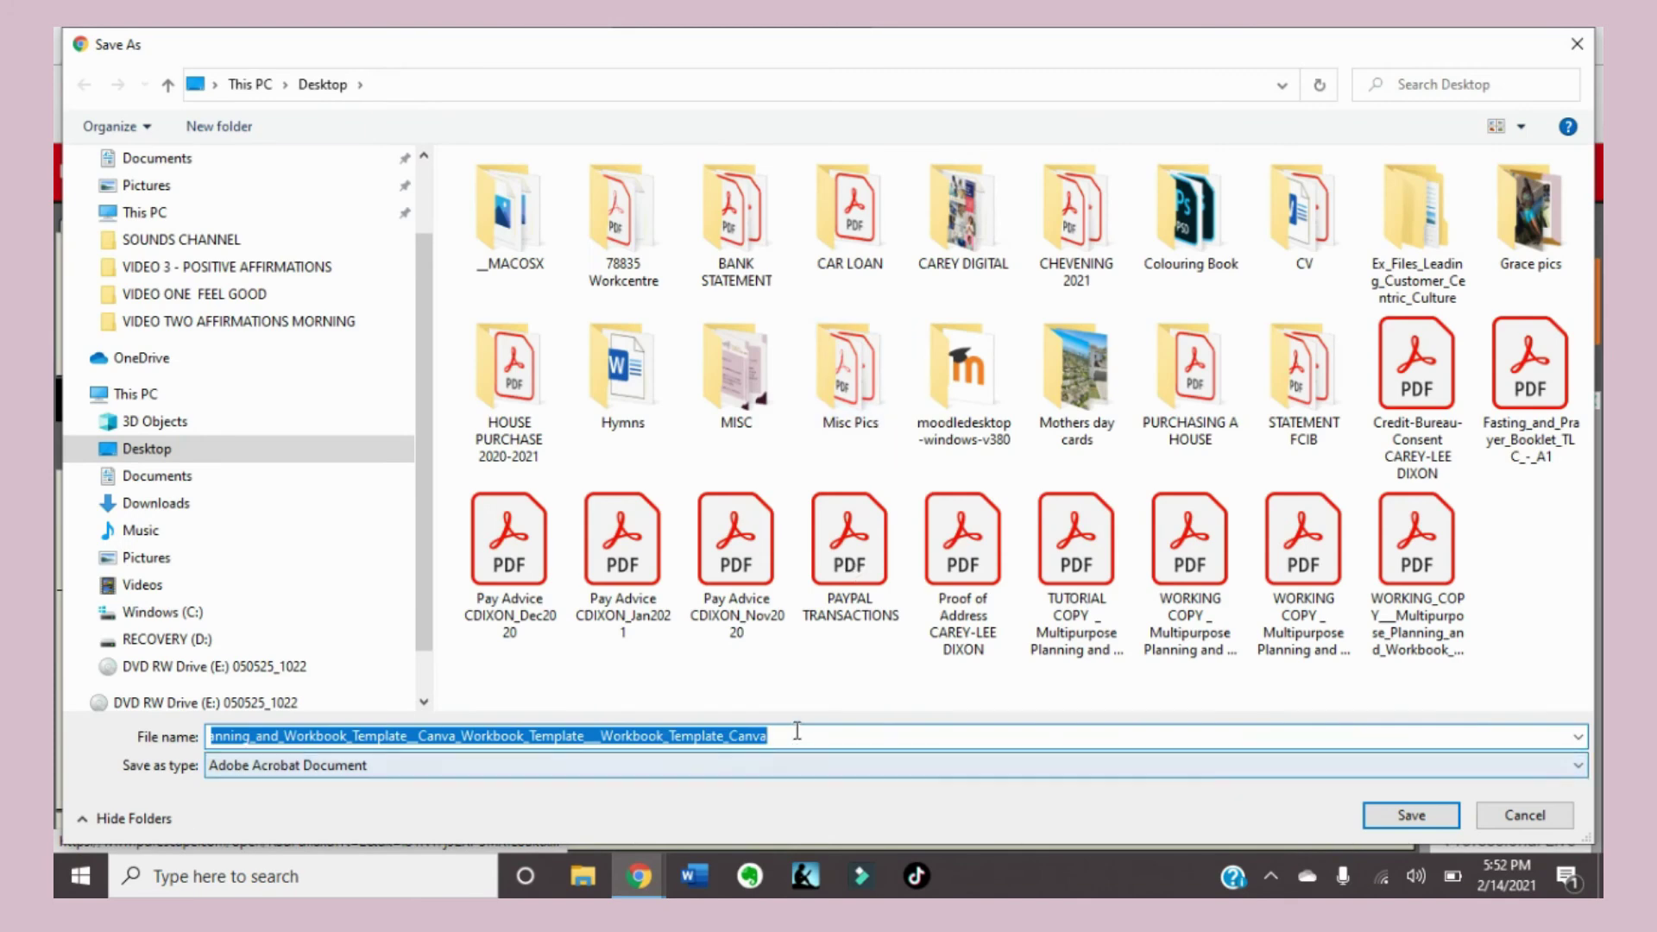
type("EDIT")
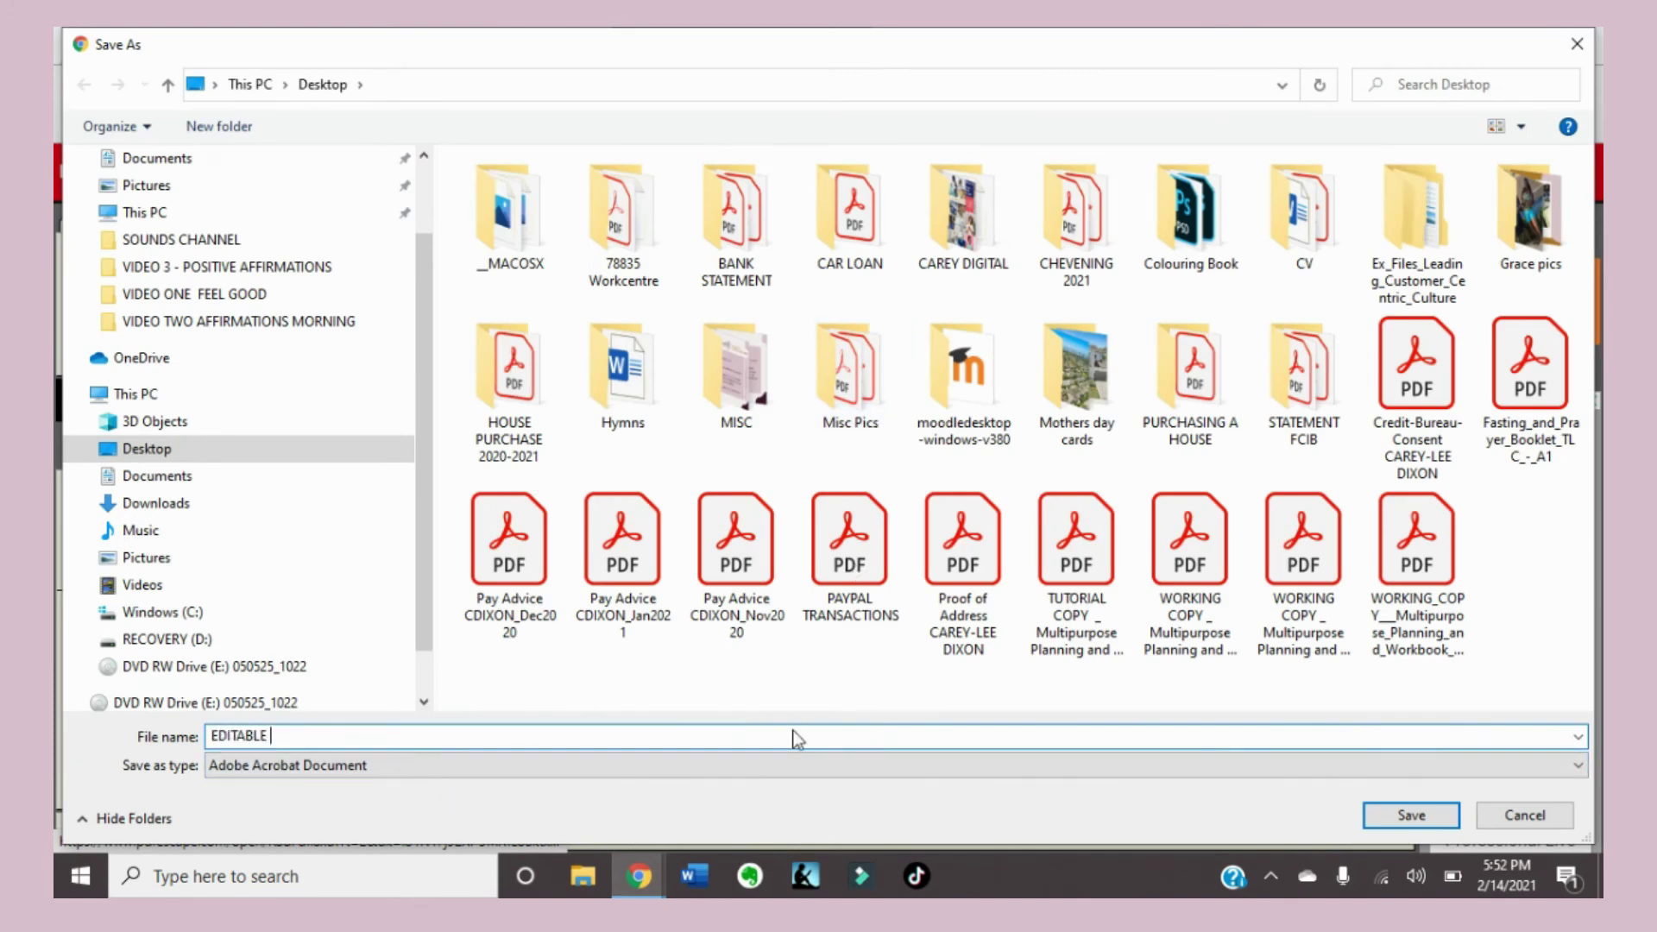
type("ABLE")
key("Return")
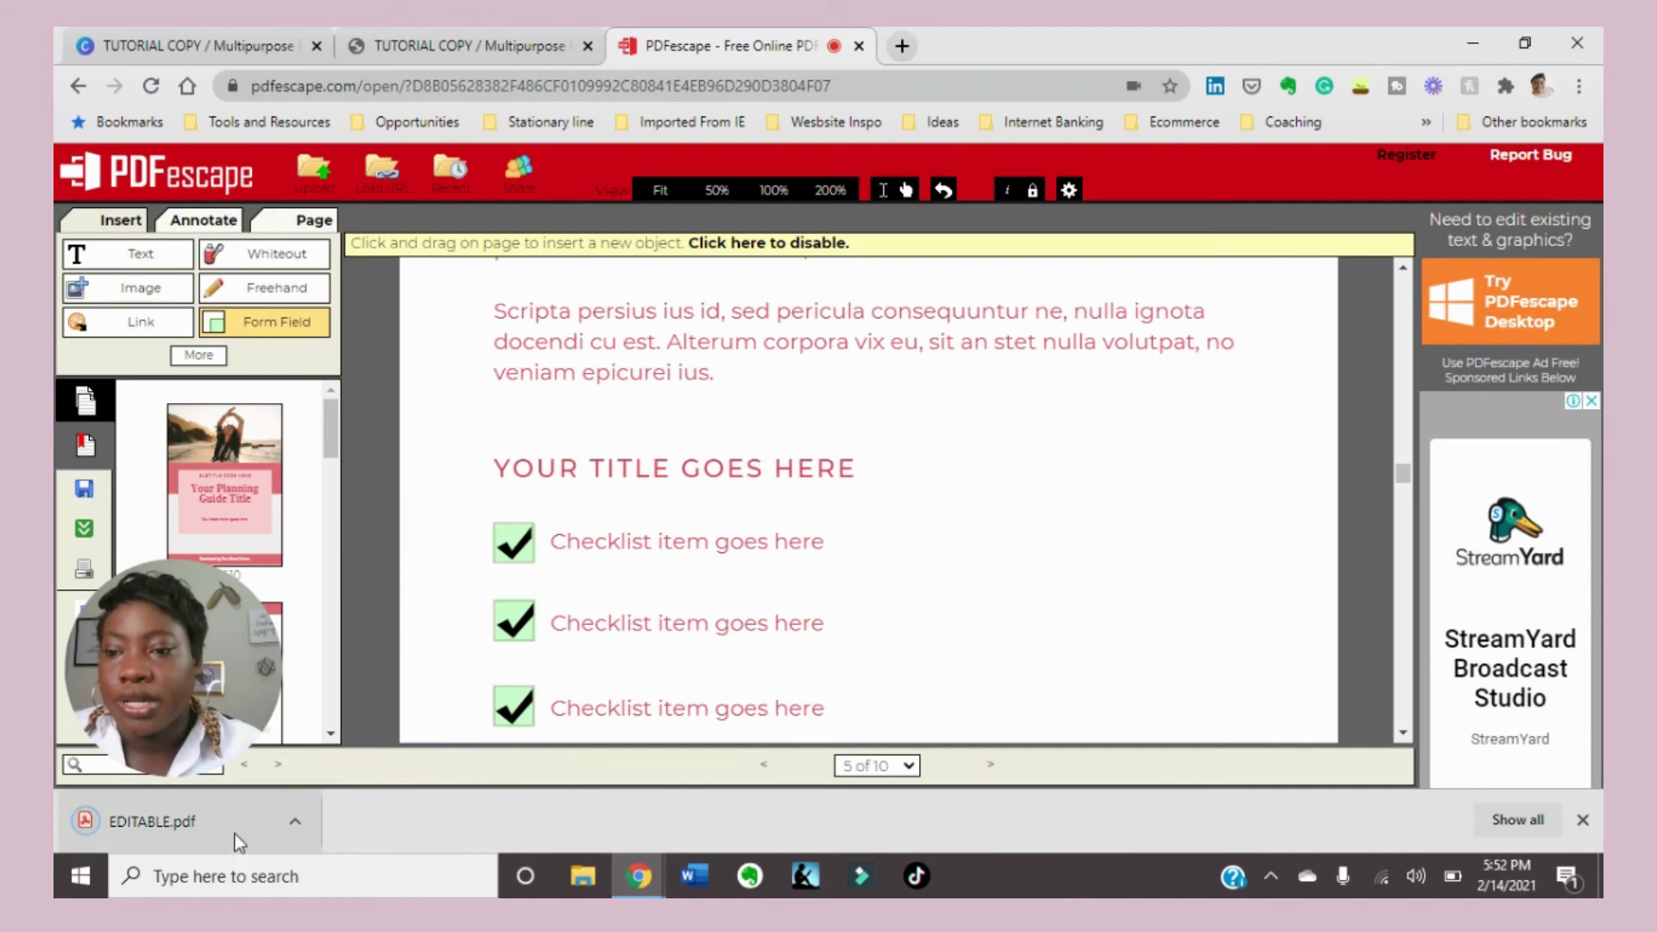
Open the downloaded EDITABLE.pdf in Chrome and scroll down to page 2
left_click(228, 826)
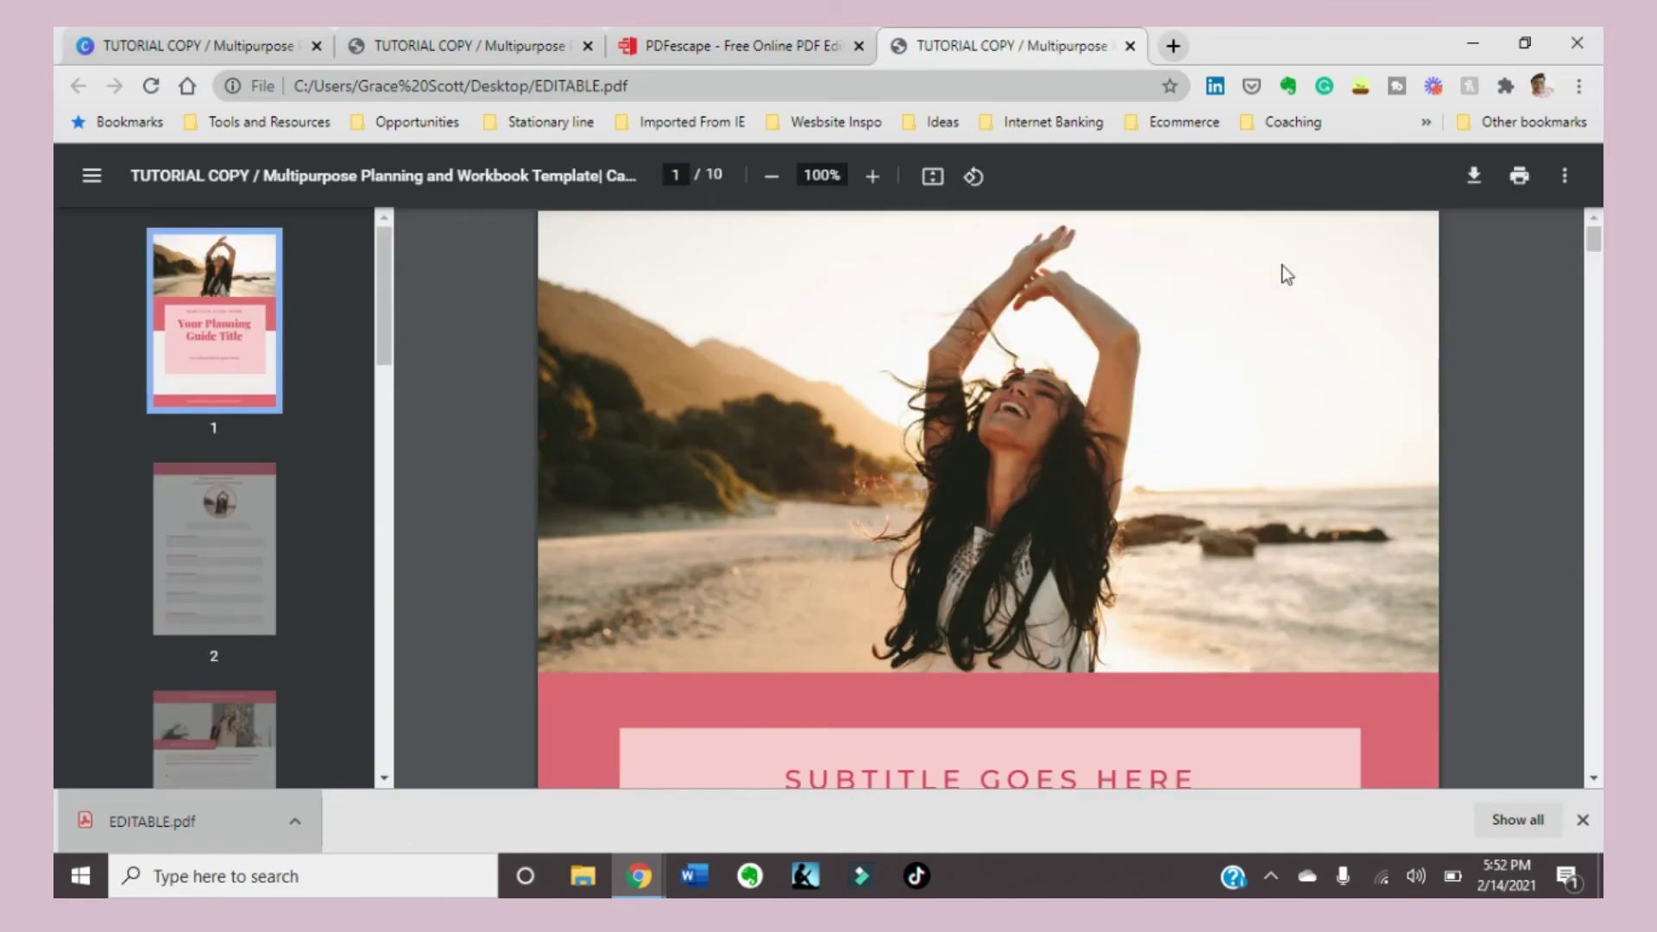
scroll(1044, 269, "down", 7)
scroll(1062, 280, "down", 6)
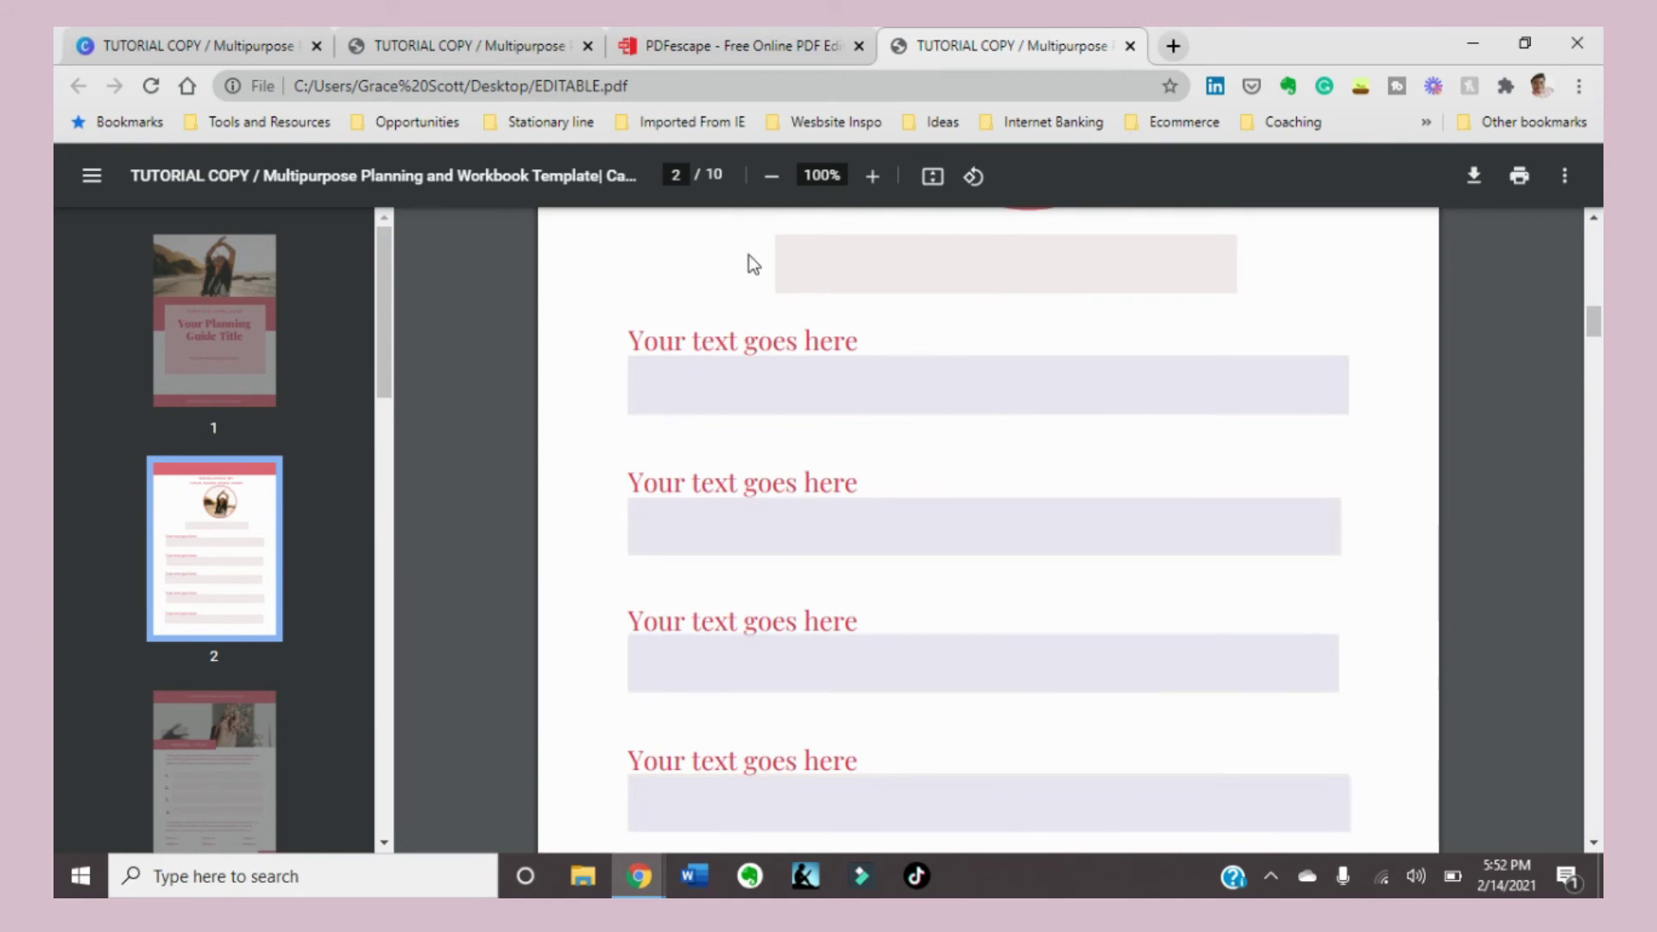
Type sample text into the stacked 'Your text goes here' fields, then move on to page 5
left_click(1036, 407)
left_click(792, 392)
scroll(1003, 399, "down", 3)
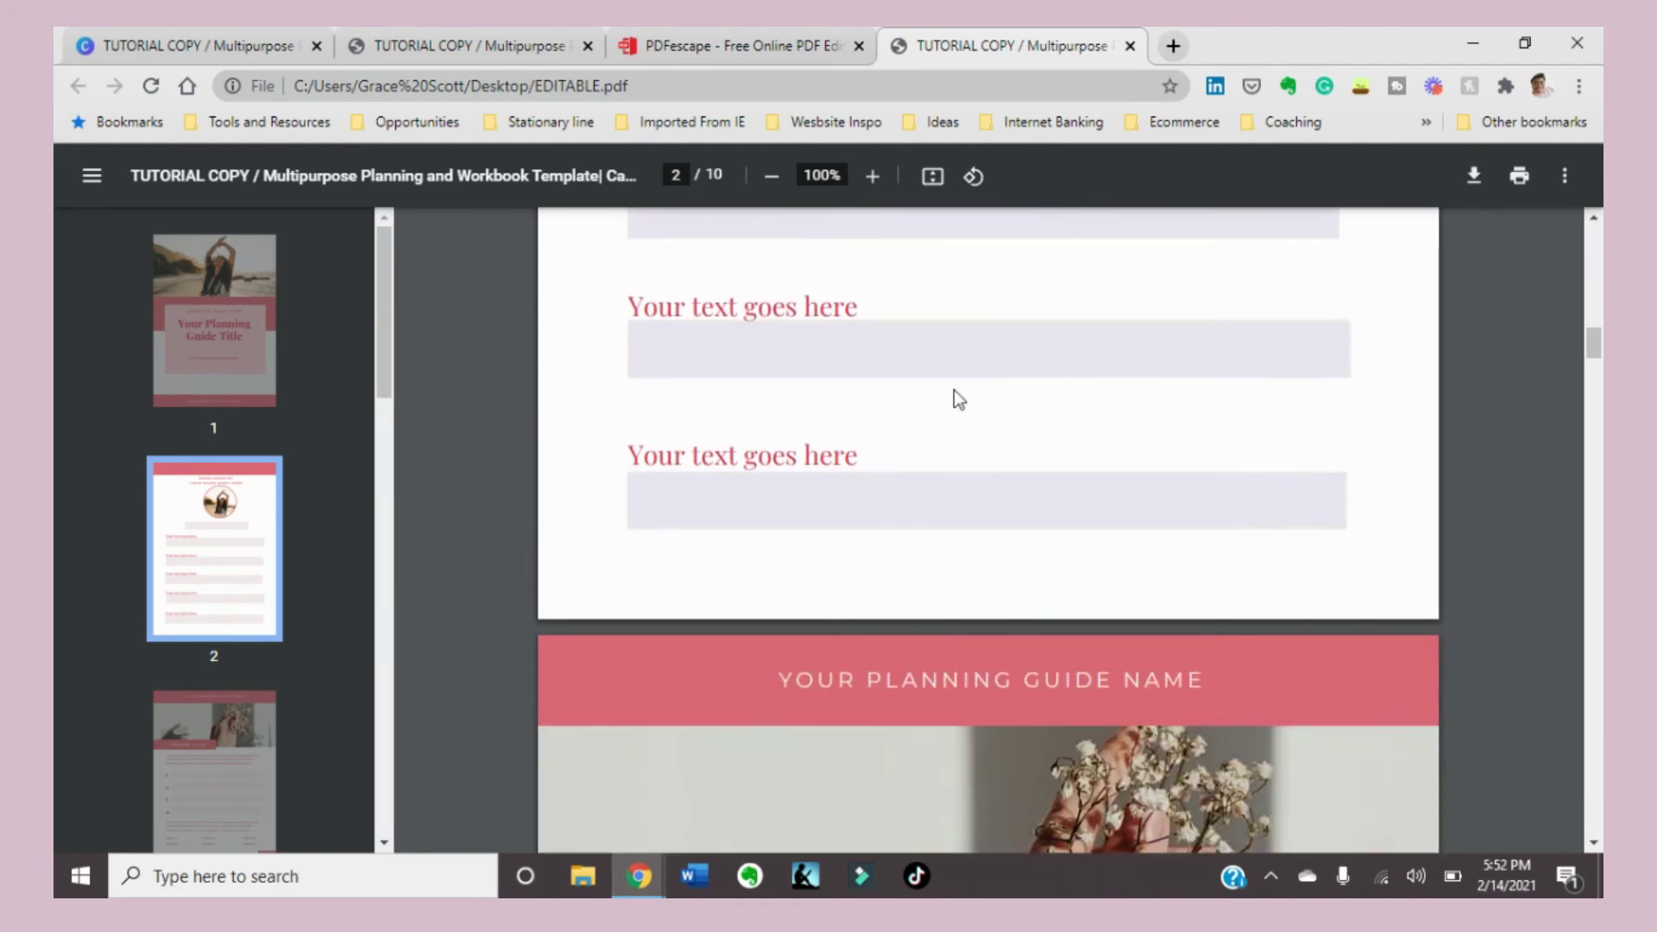
scroll(955, 390, "up", 3)
left_click(738, 557)
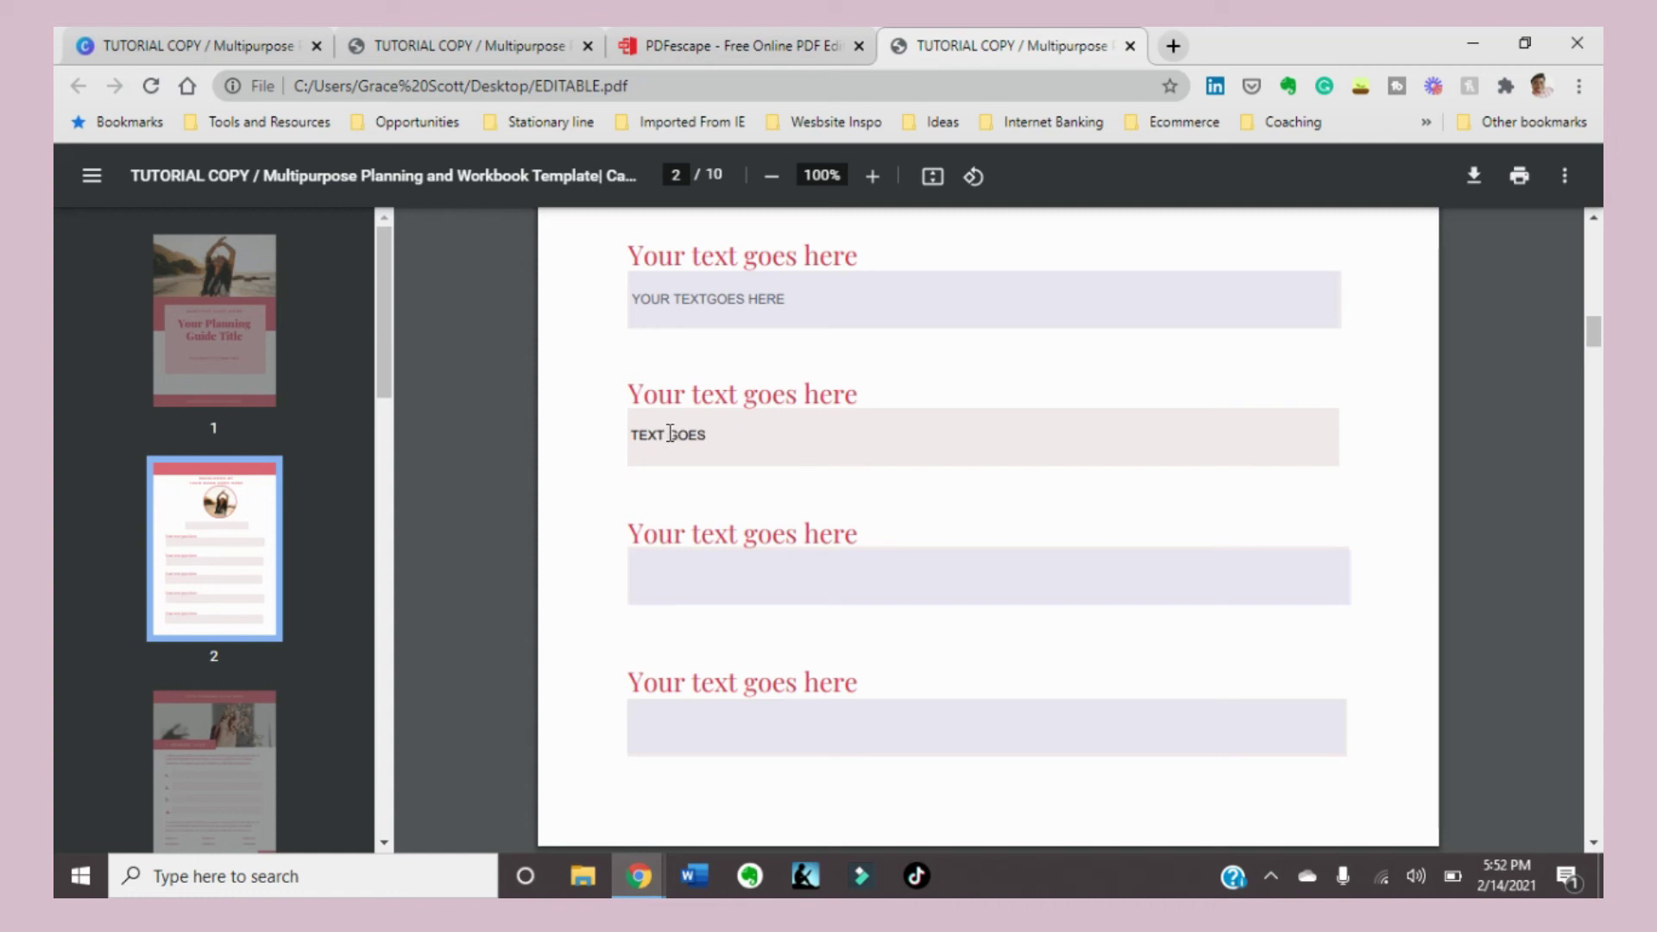
scroll(1091, 438, "down", 20)
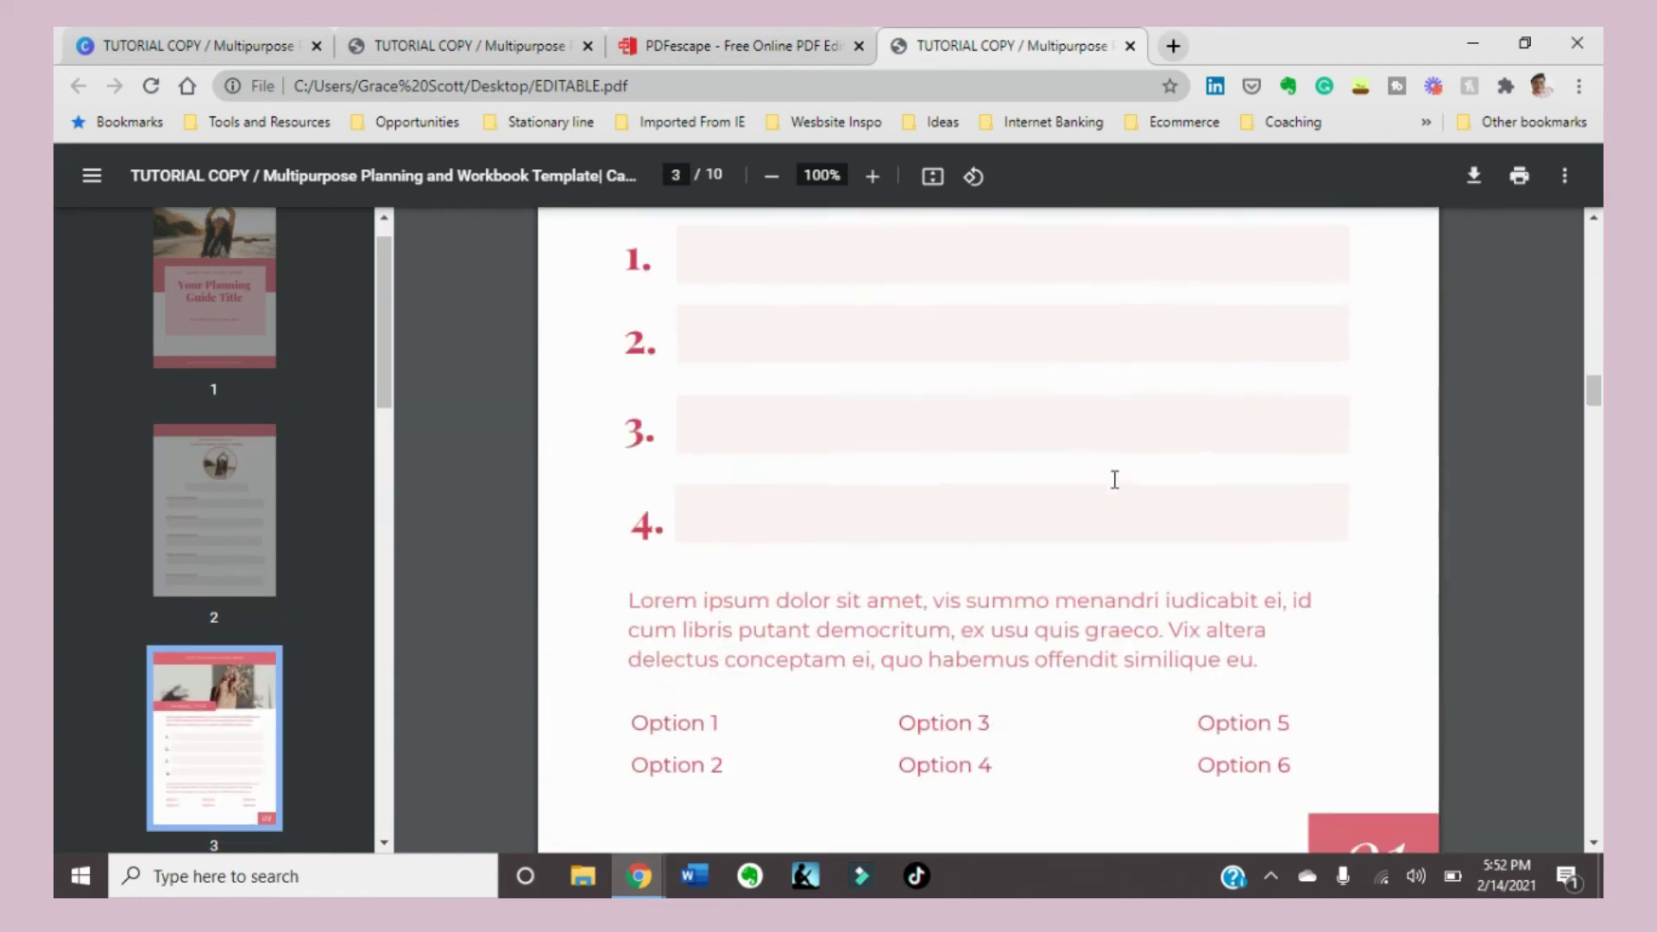
scroll(1056, 462, "down", 15)
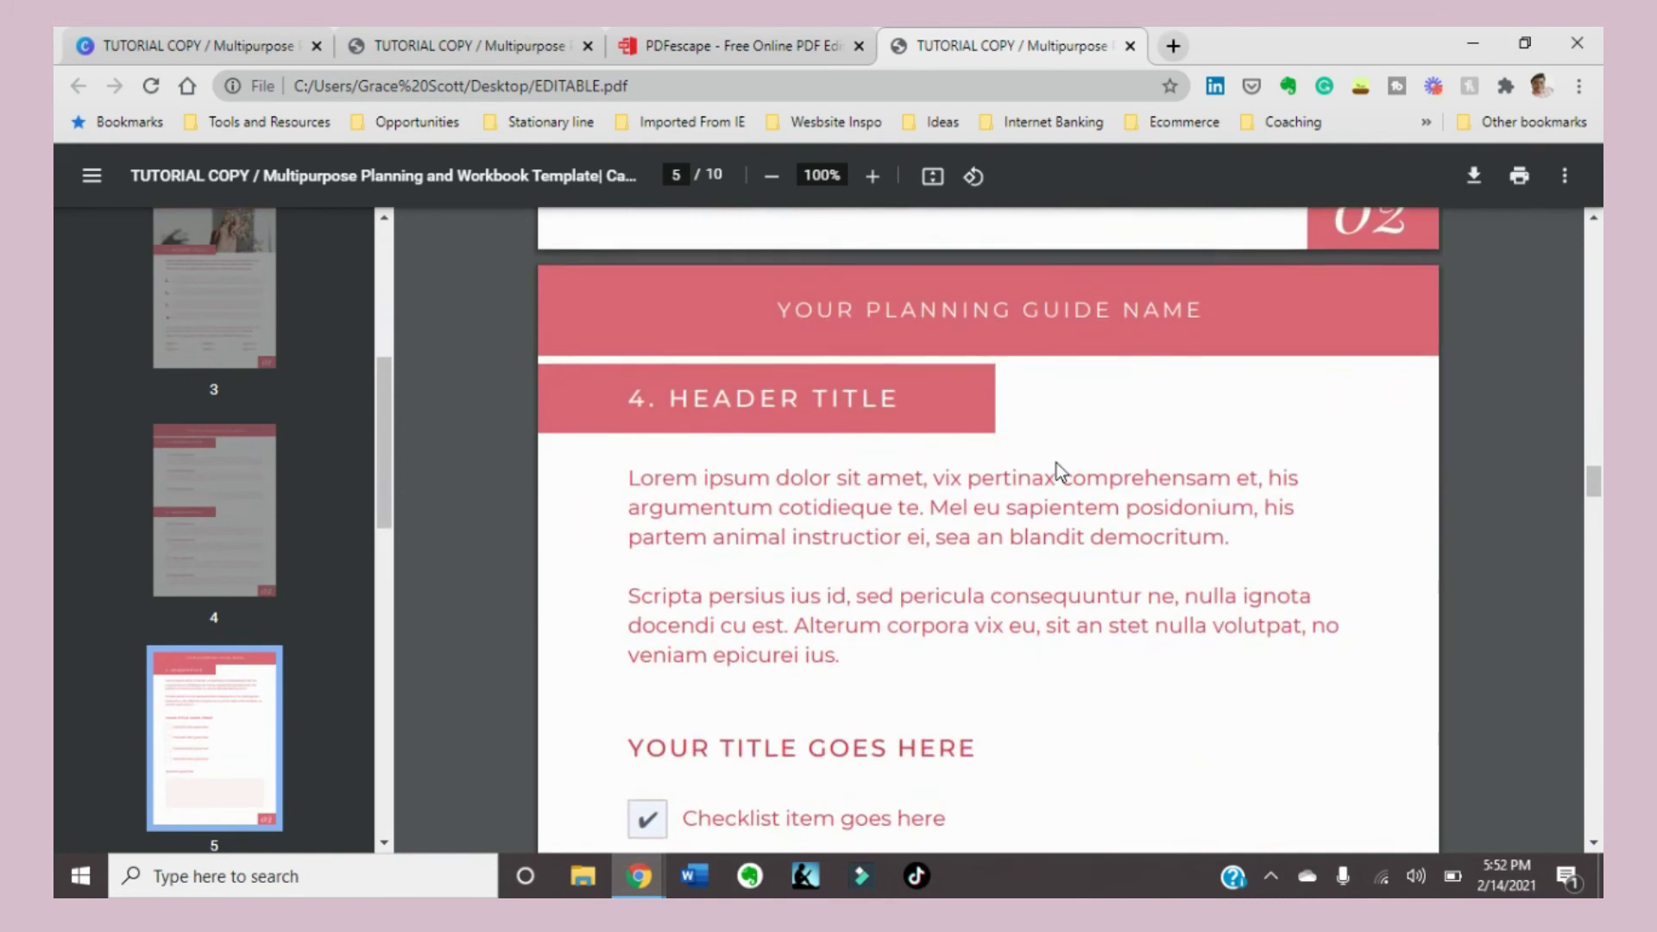
Tick all four checklist boxes on page 5 to confirm they toggle
left_click(648, 407)
left_click(647, 486)
left_click(652, 255)
left_click(658, 325)
left_click(647, 409)
left_click(647, 488)
Review all 10 pages of the PDF, then return to the Canva design tab
scroll(987, 375, "down", 10)
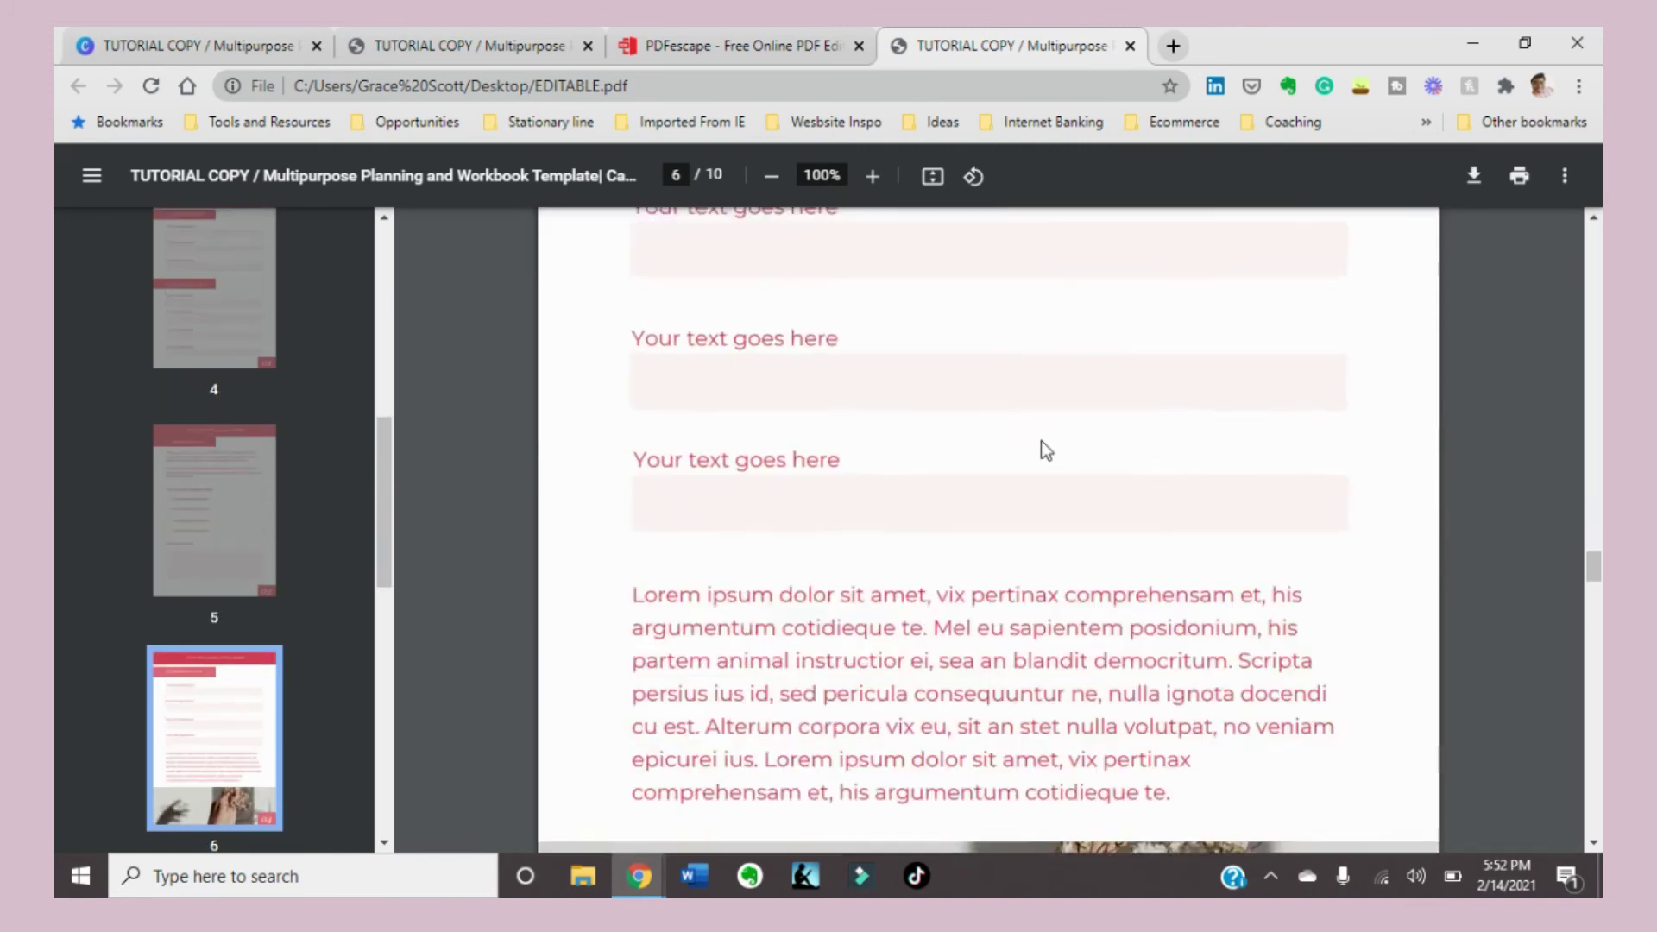
scroll(1042, 442, "down", 15)
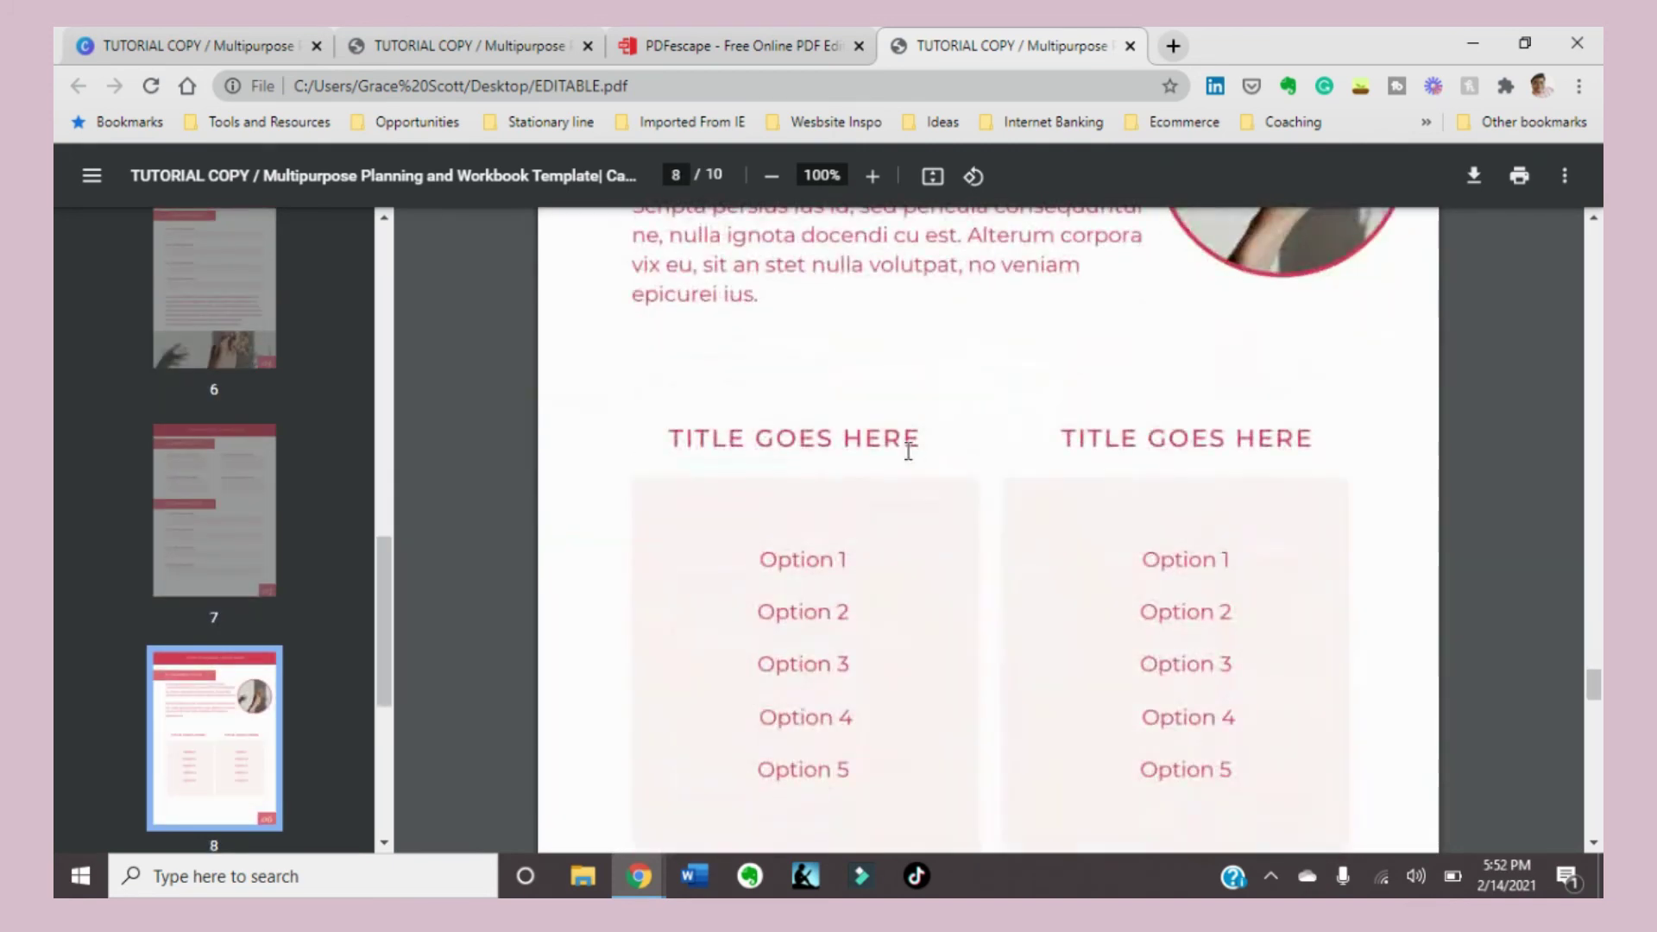
scroll(949, 423, "up", 15)
scroll(937, 462, "down", 8)
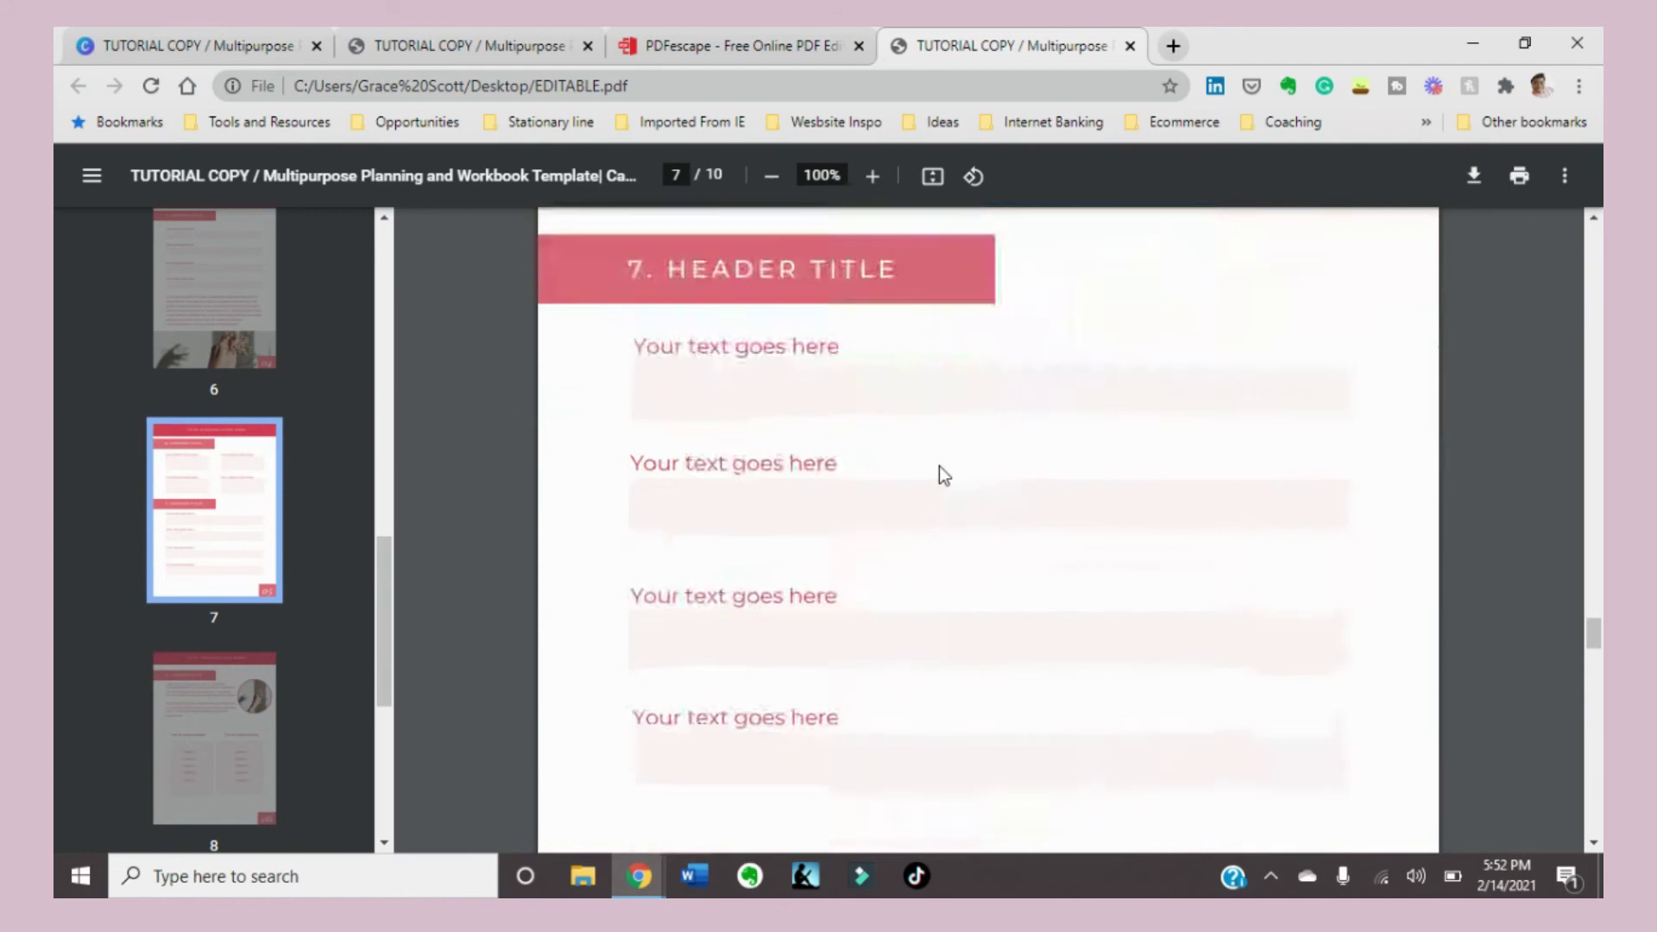
scroll(939, 469, "down", 15)
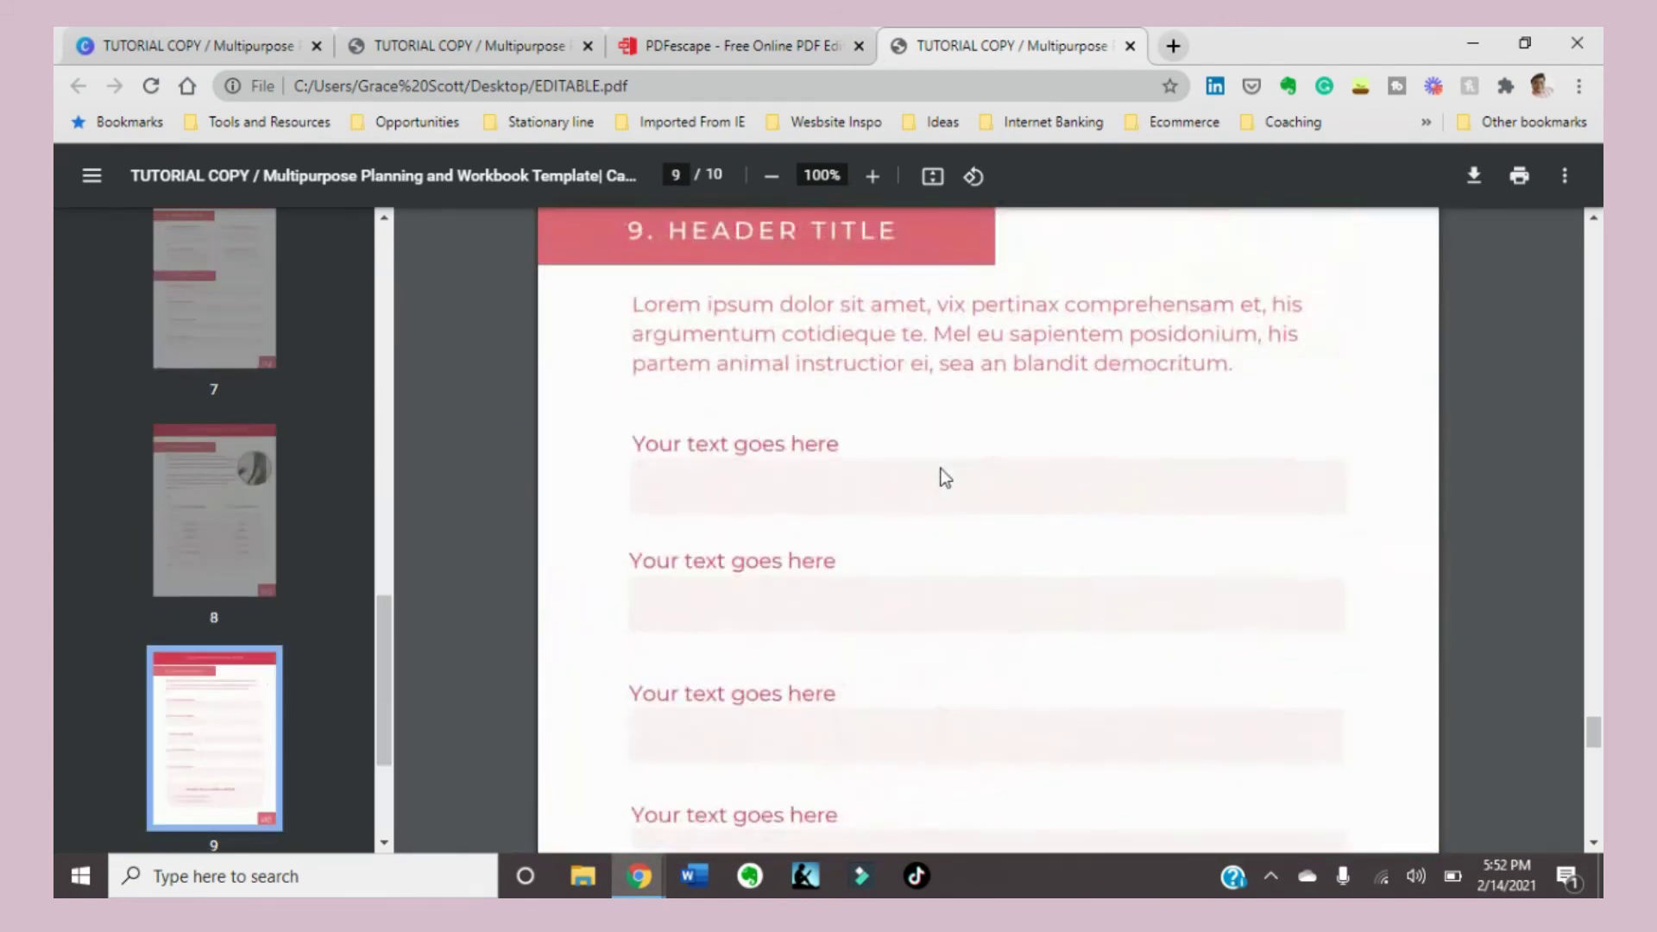
scroll(941, 469, "down", 6)
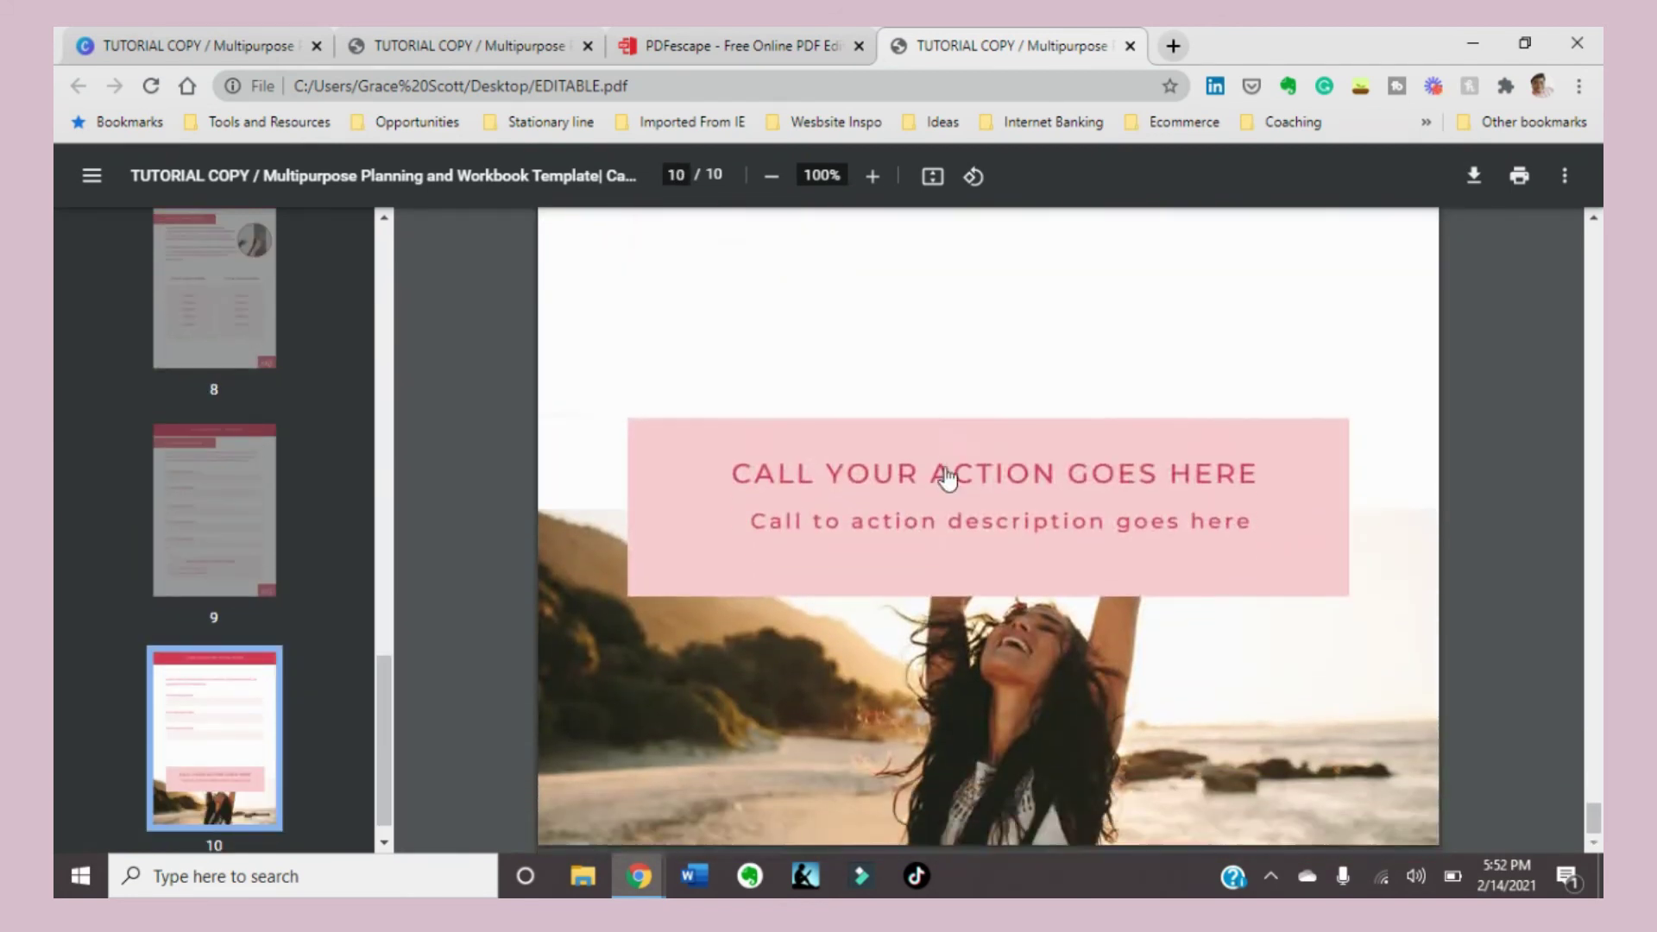
scroll(941, 470, "up", 8)
scroll(941, 464, "up", 20)
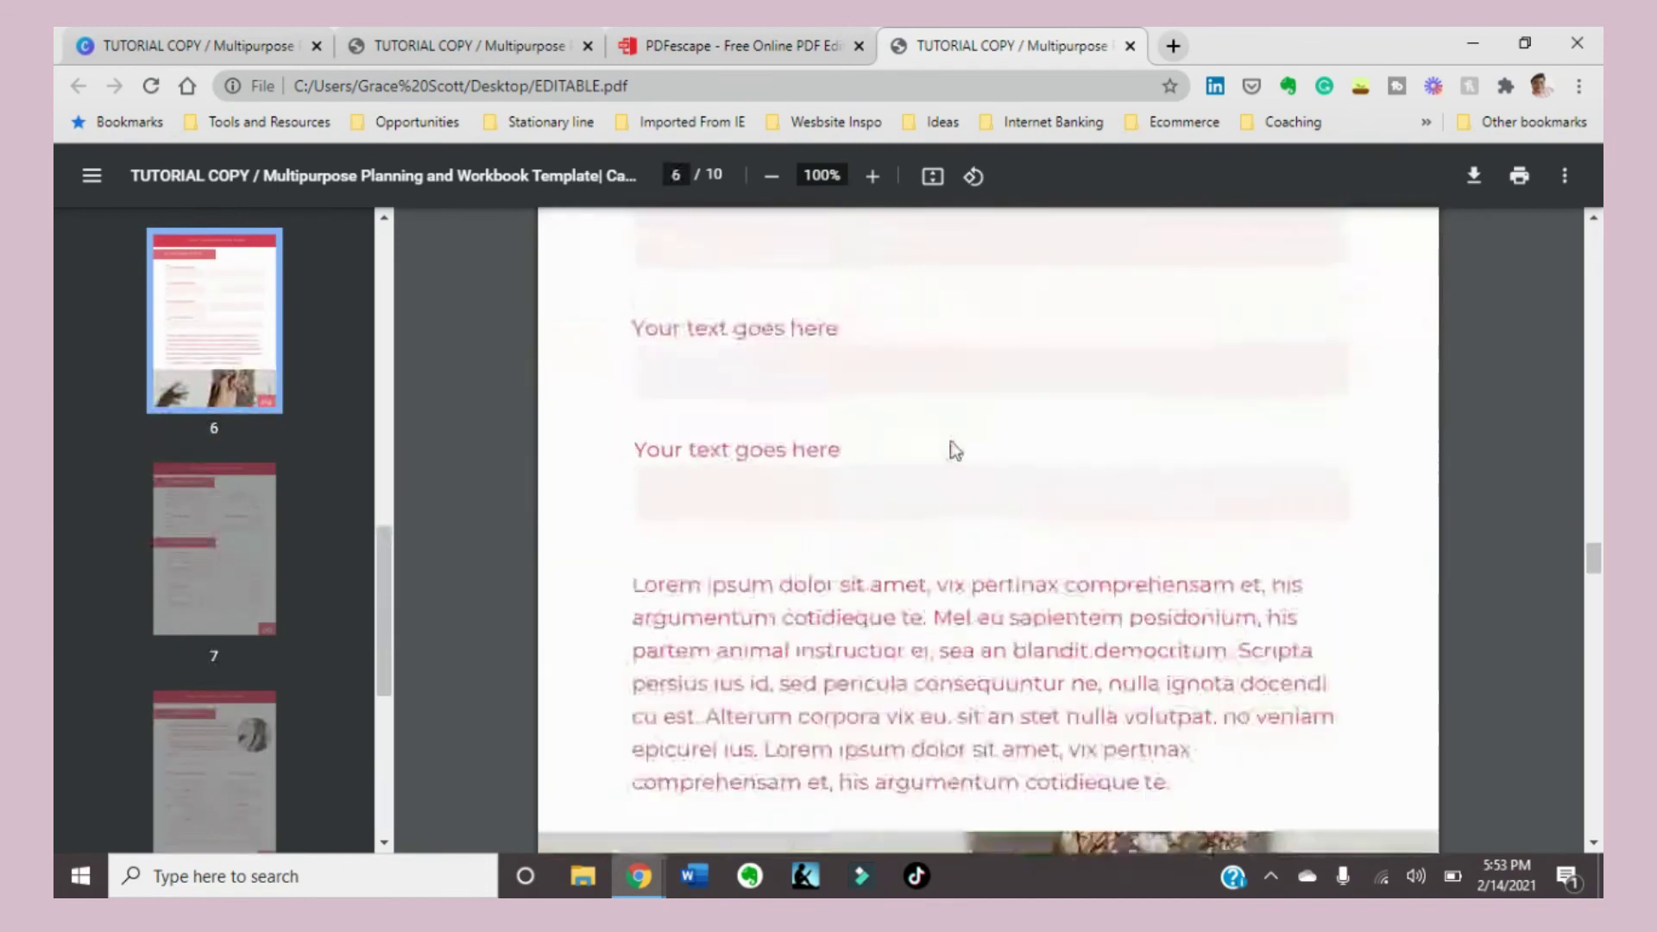
scroll(957, 449, "up", 18)
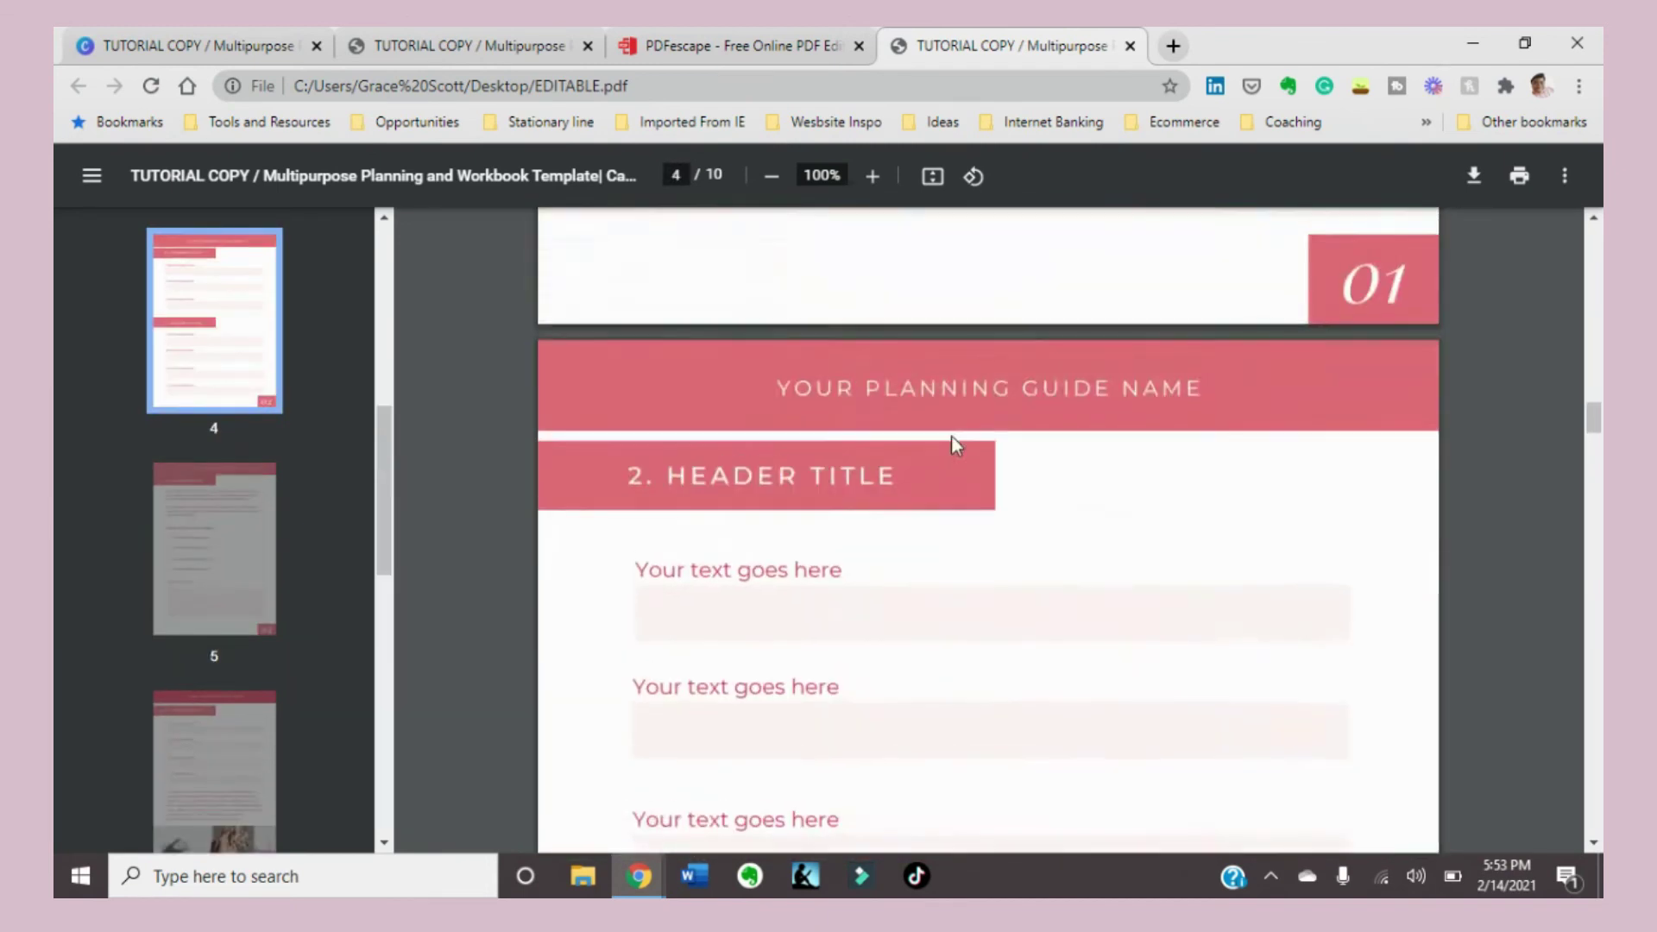
scroll(945, 445, "down", 10)
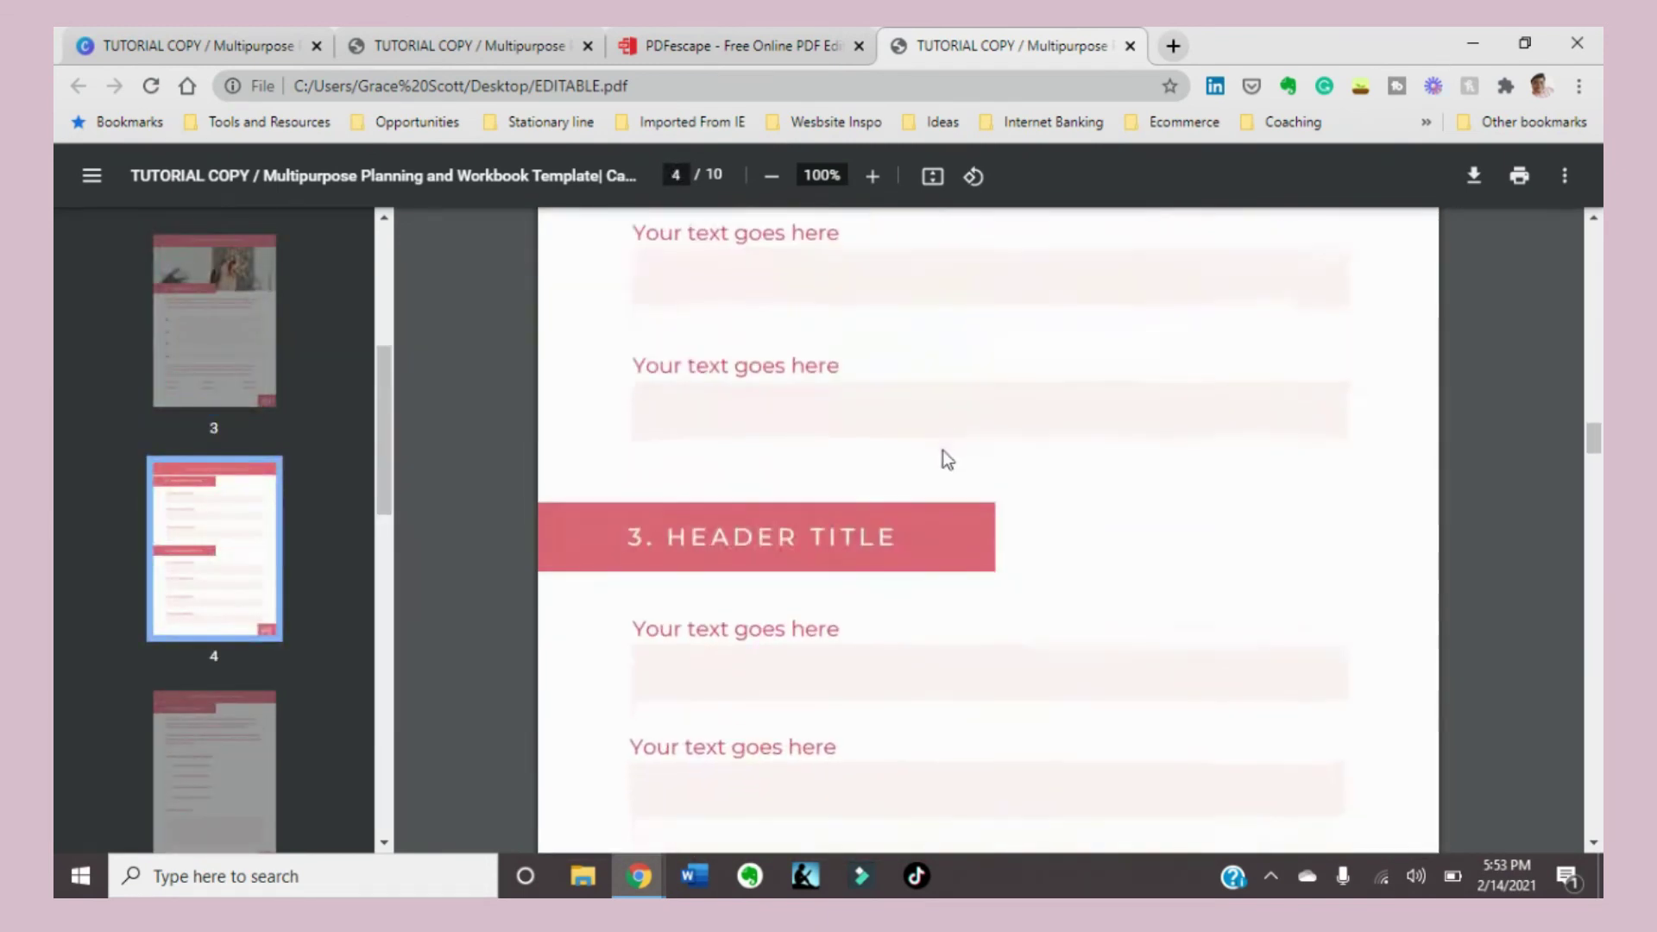
scroll(820, 291, "up", 12)
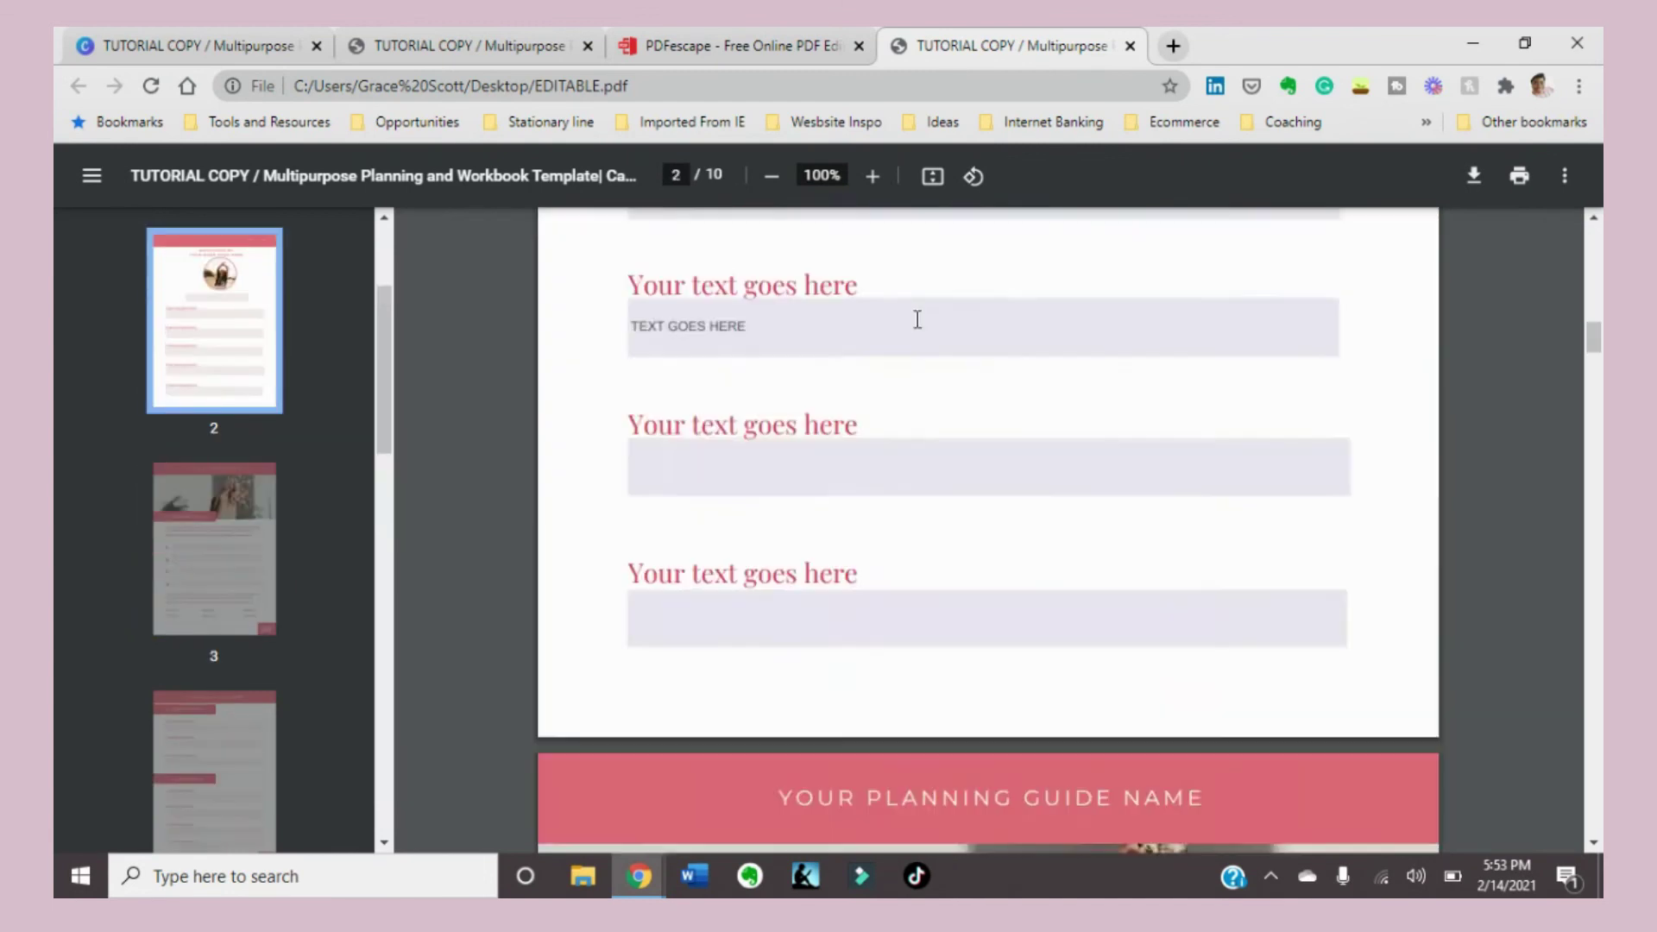
scroll(881, 367, "down", 5)
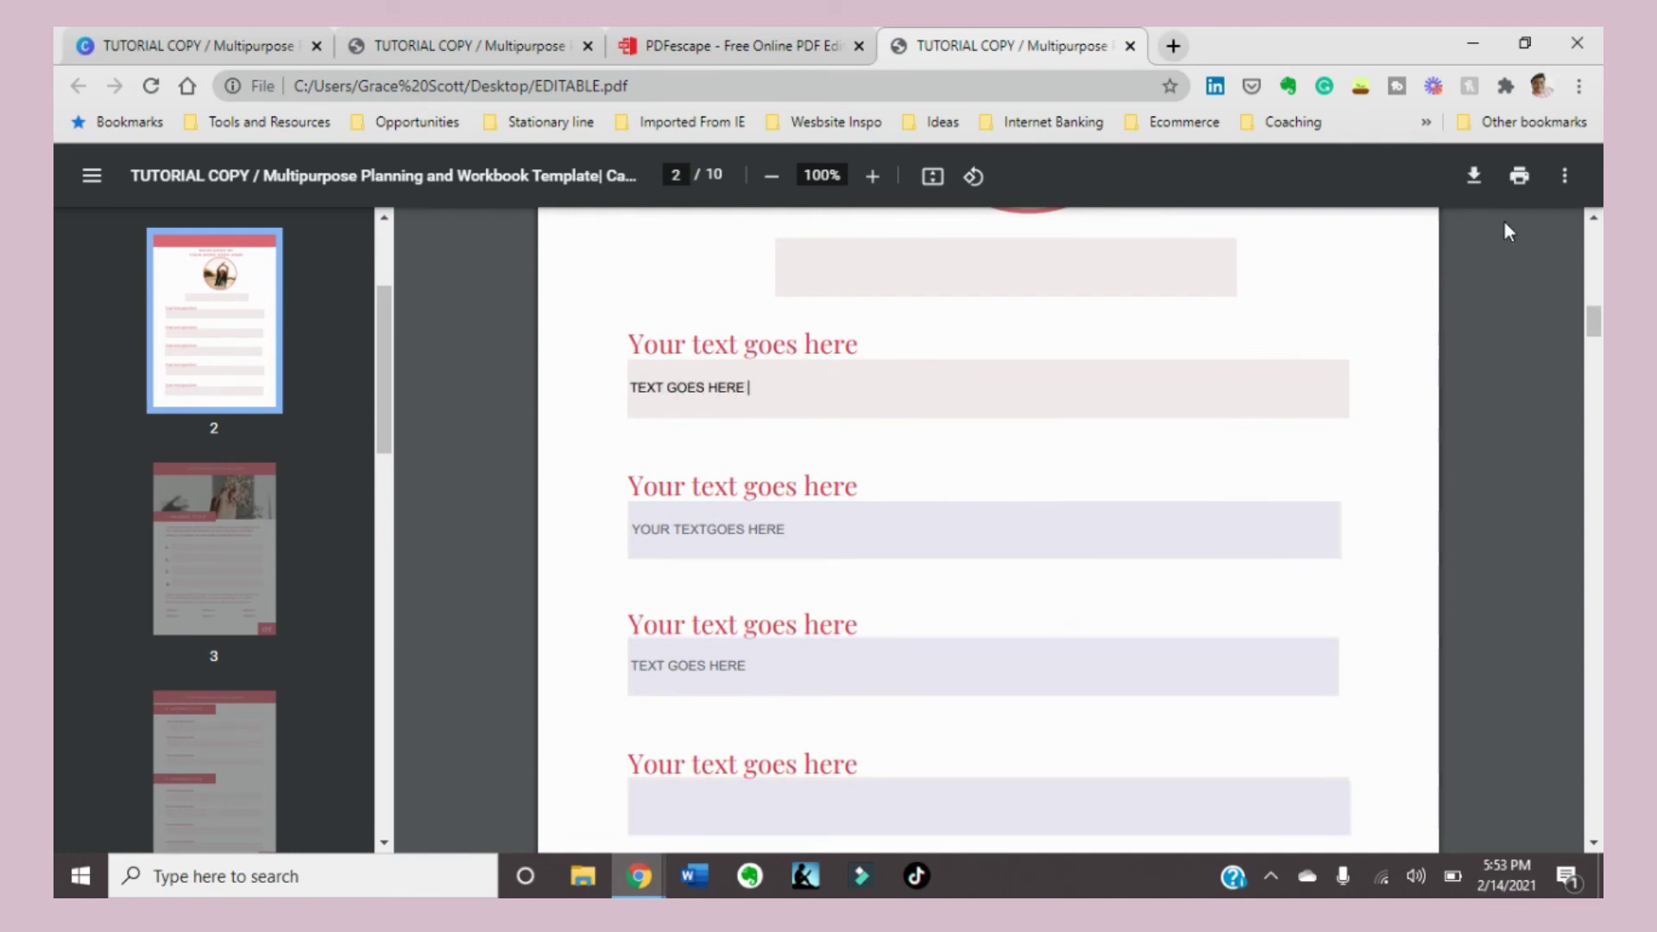
scroll(1148, 215, "up", 1)
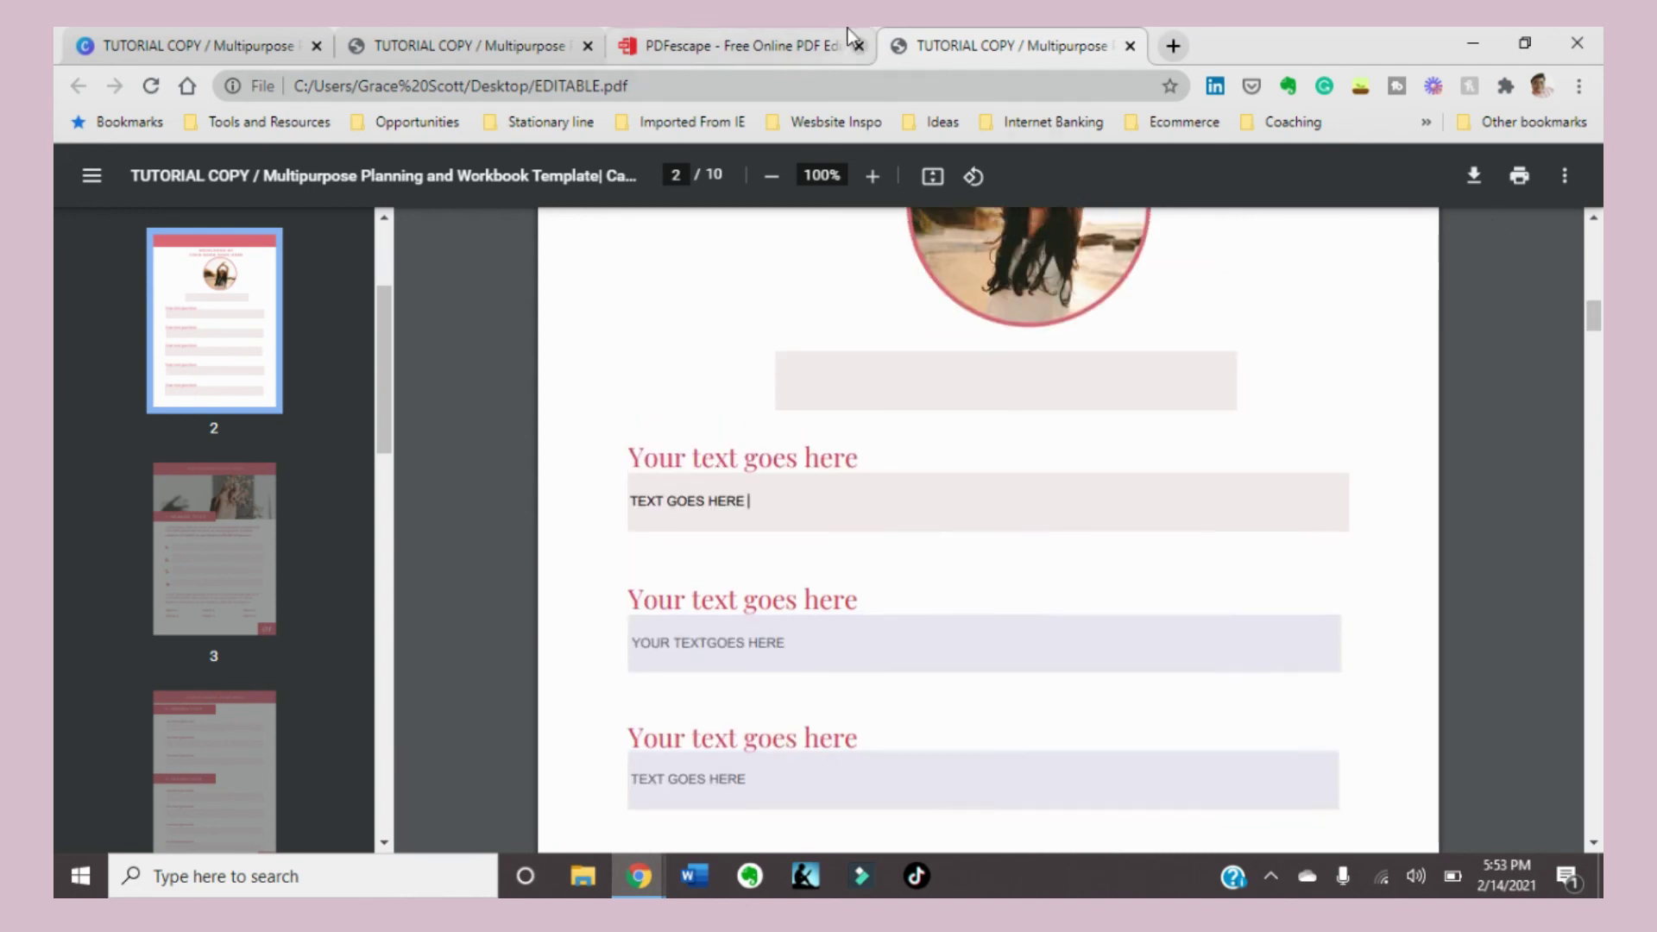
left_click(833, 43)
left_click(290, 27)
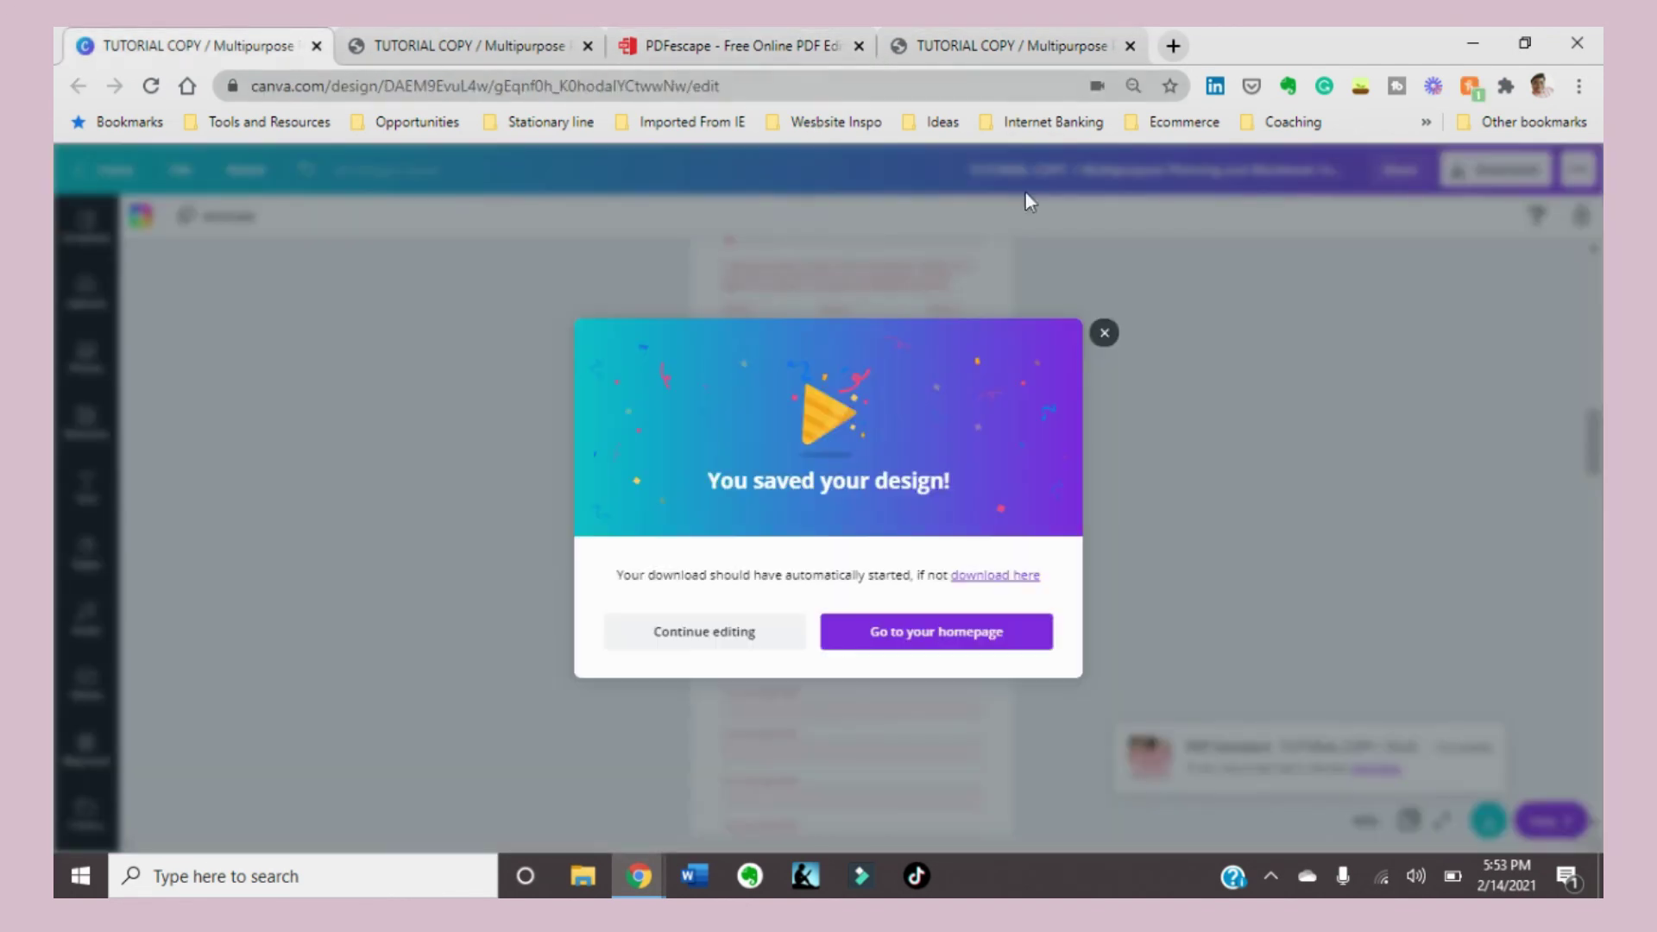
Close the 'You saved your design!' message and scroll through the workbook pages
left_click(1104, 334)
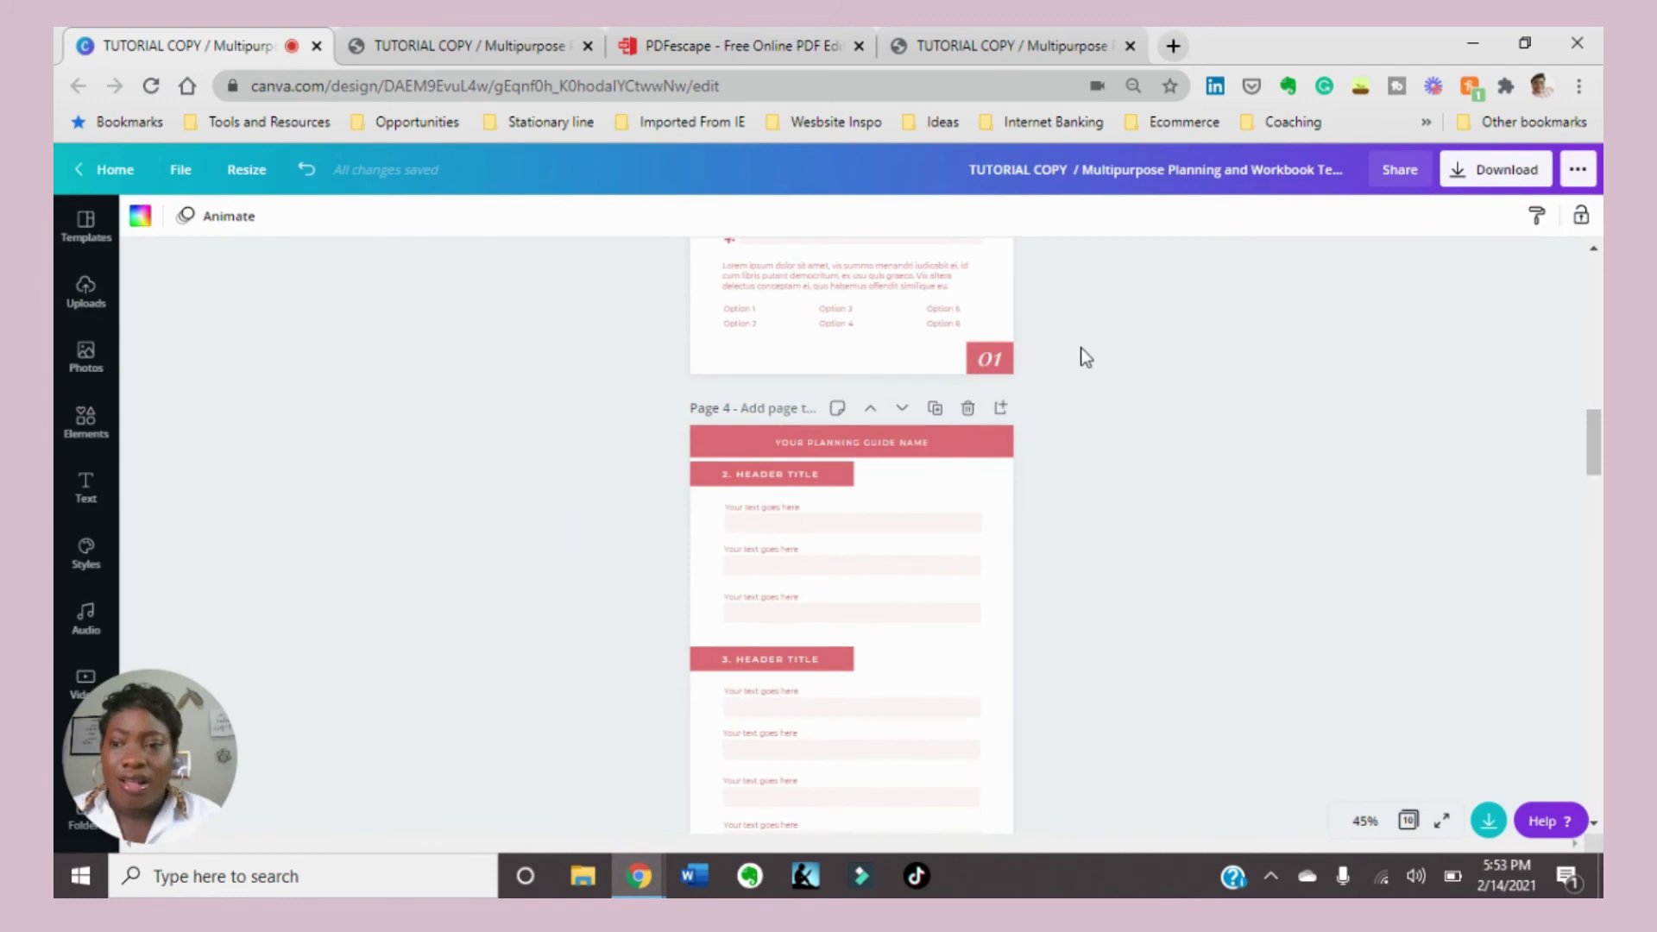
scroll(1138, 436, "up", 15)
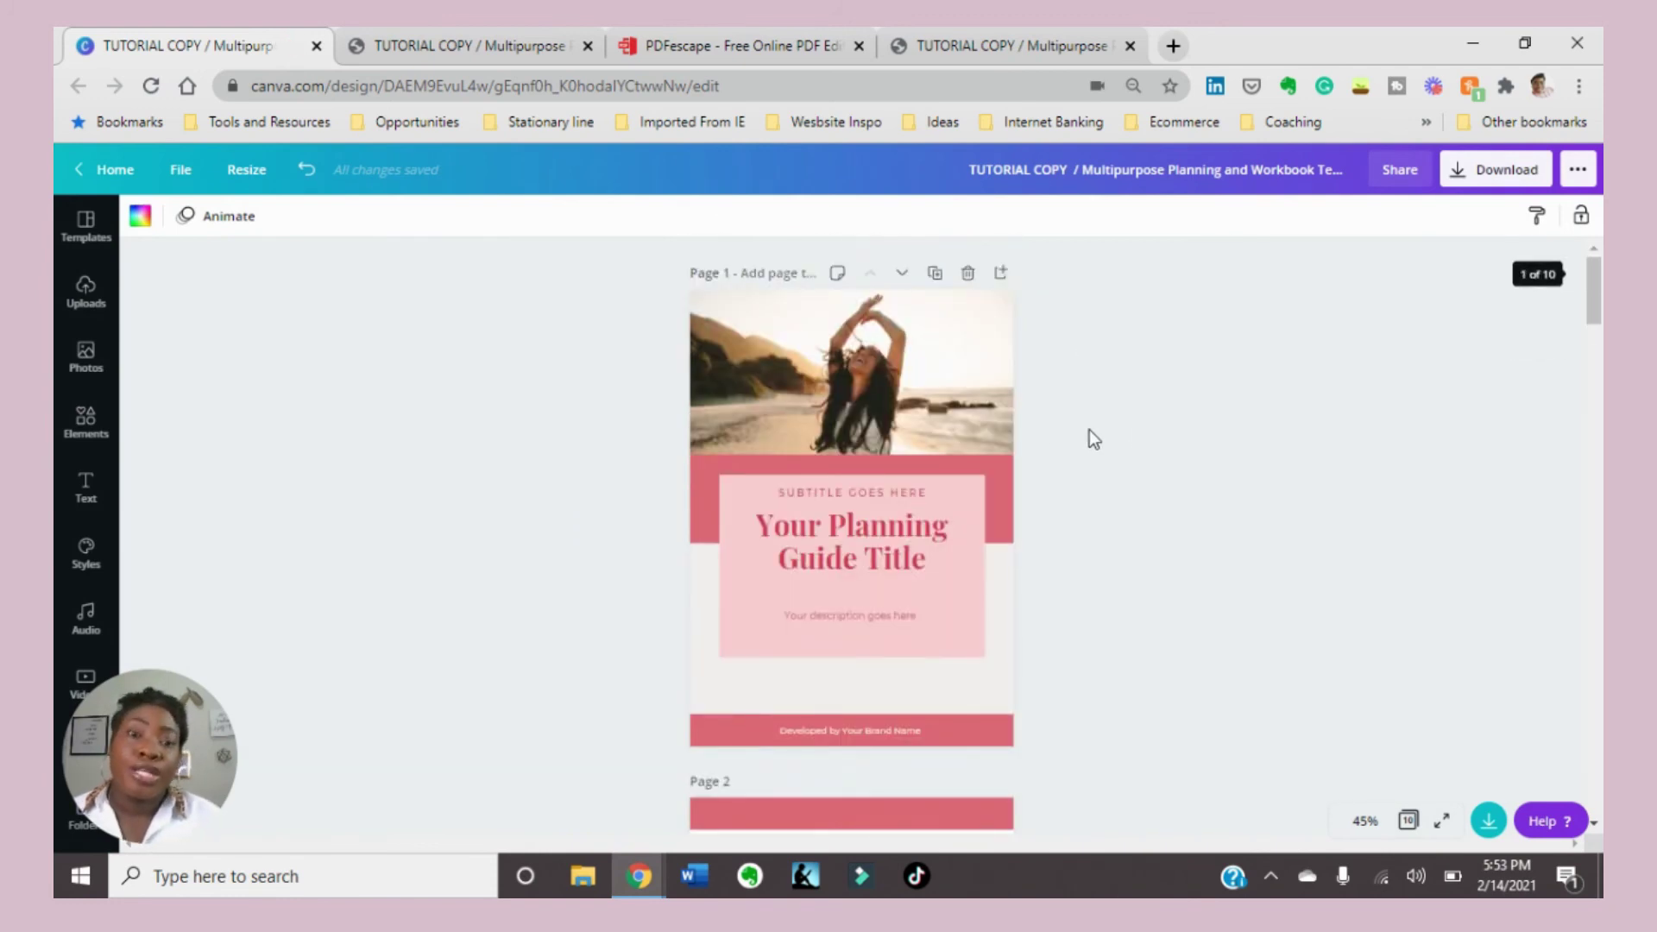
scroll(1141, 427, "down", 15)
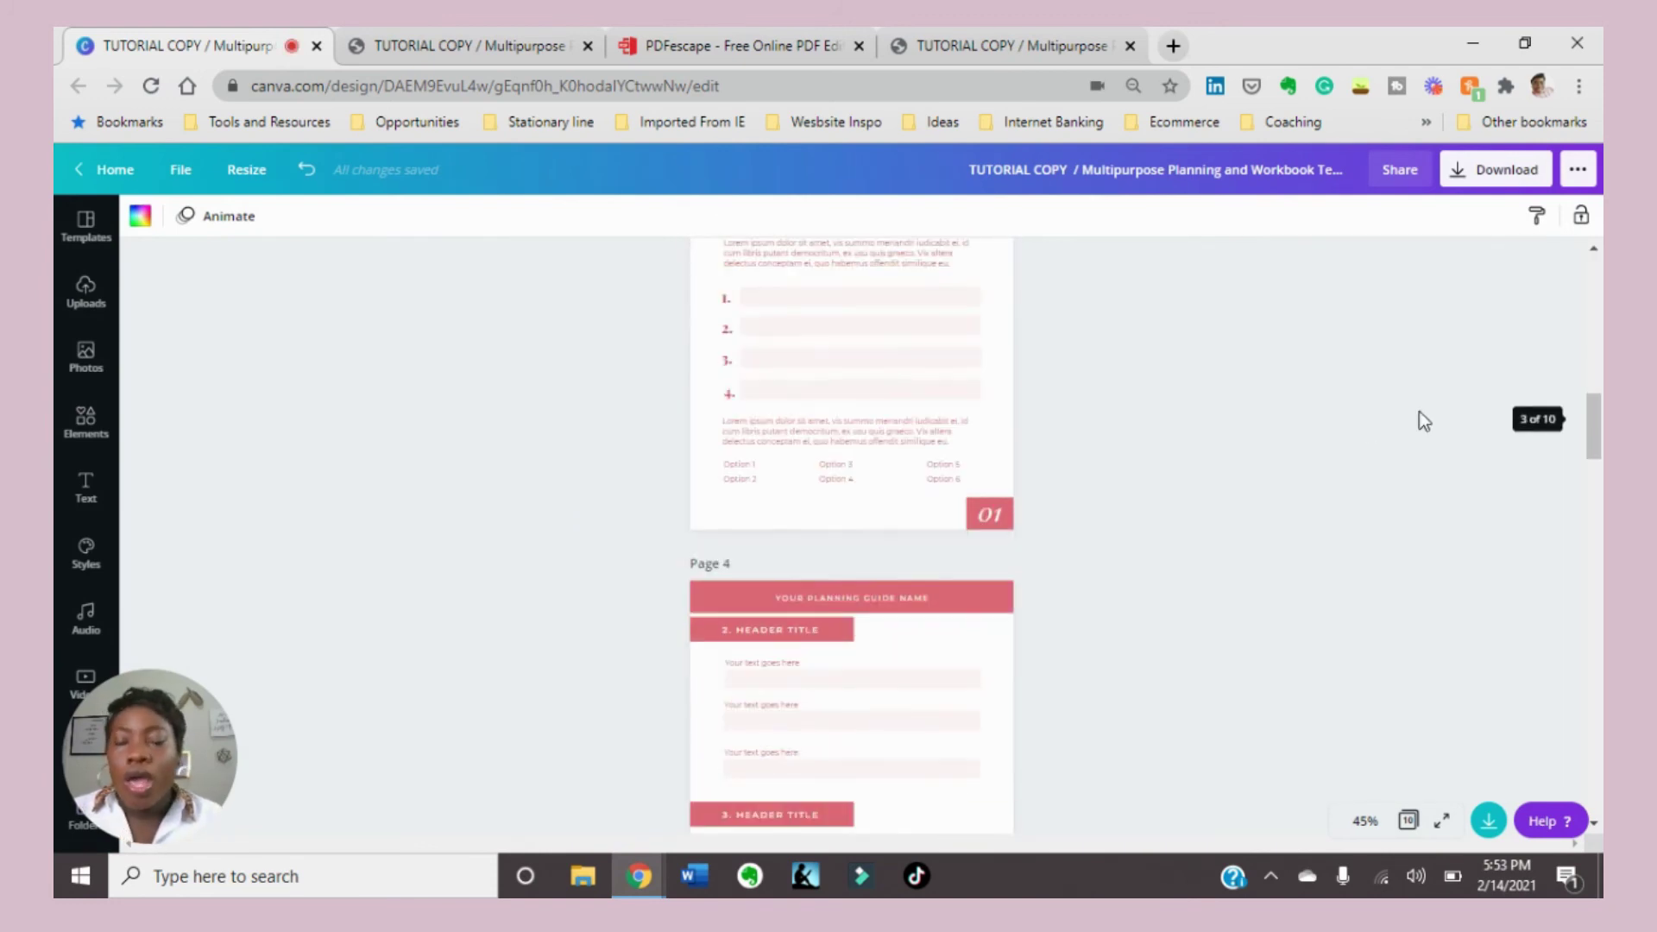
scroll(1303, 469, "down", 10)
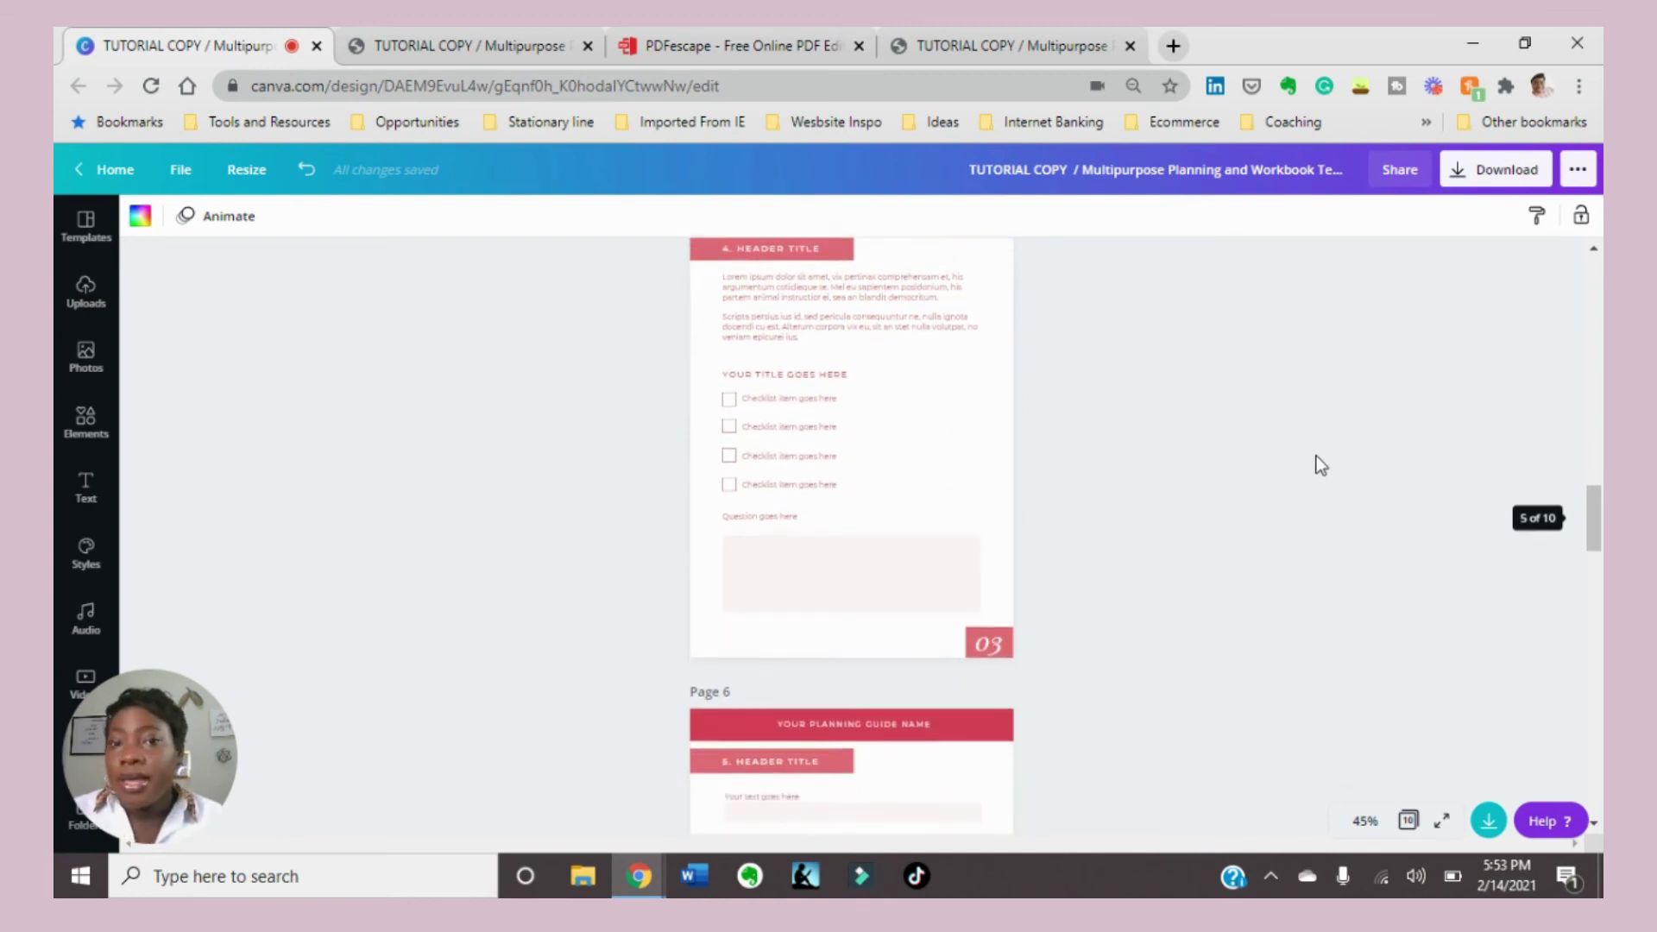
scroll(1191, 464, "down", 5)
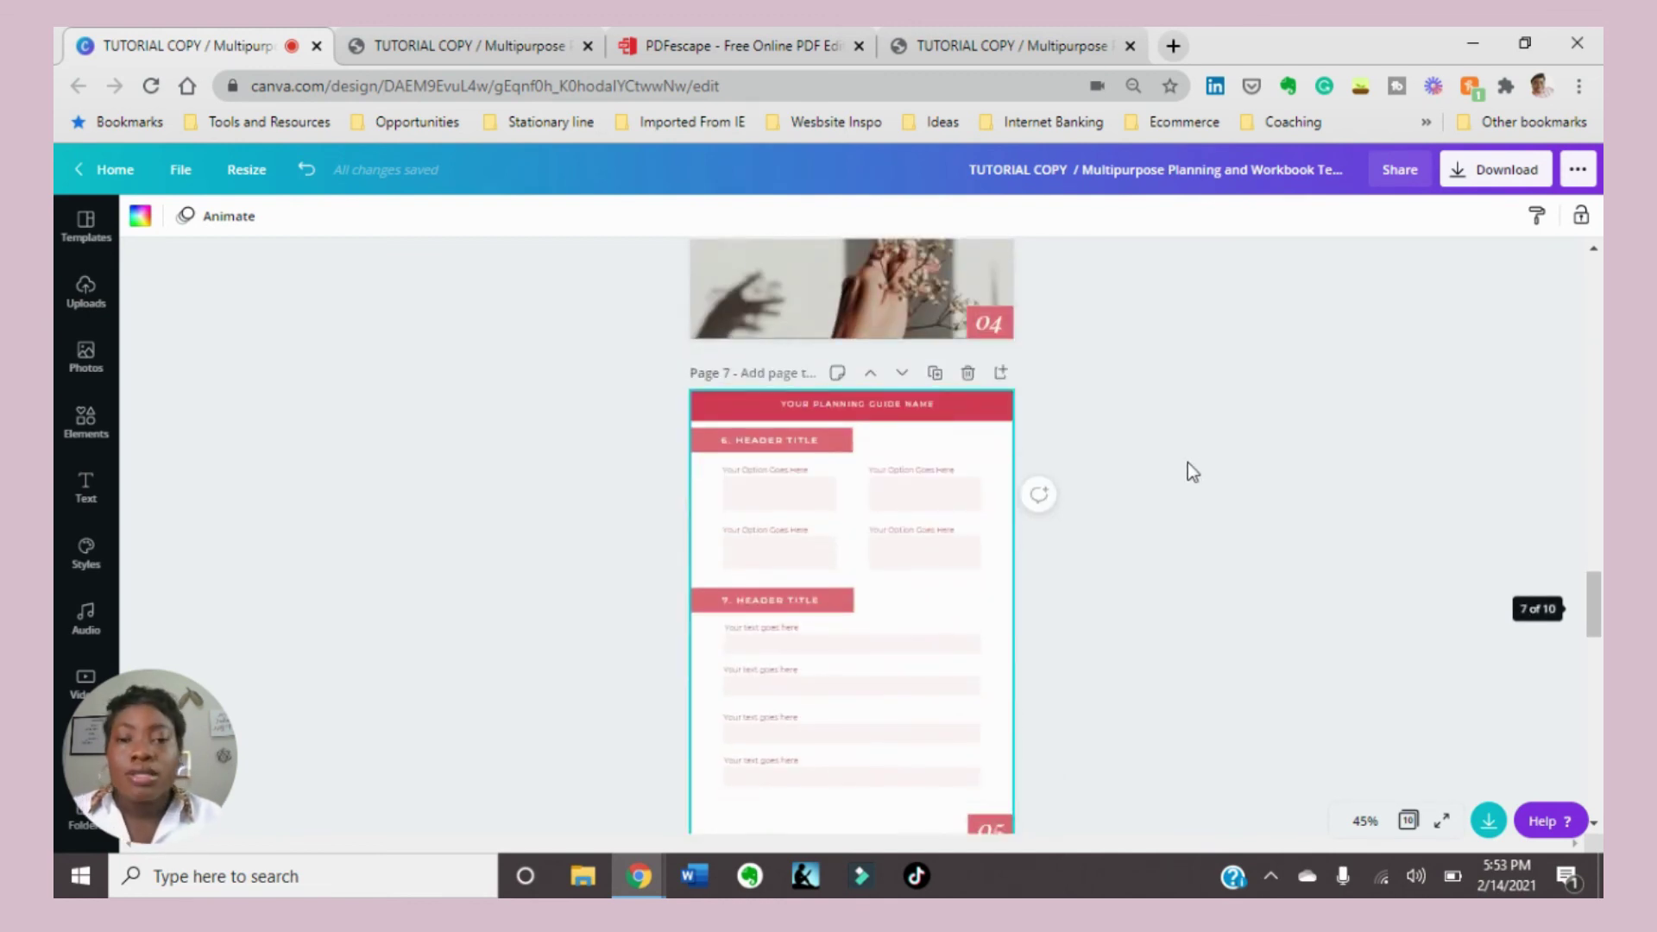
scroll(1189, 457, "down", 8)
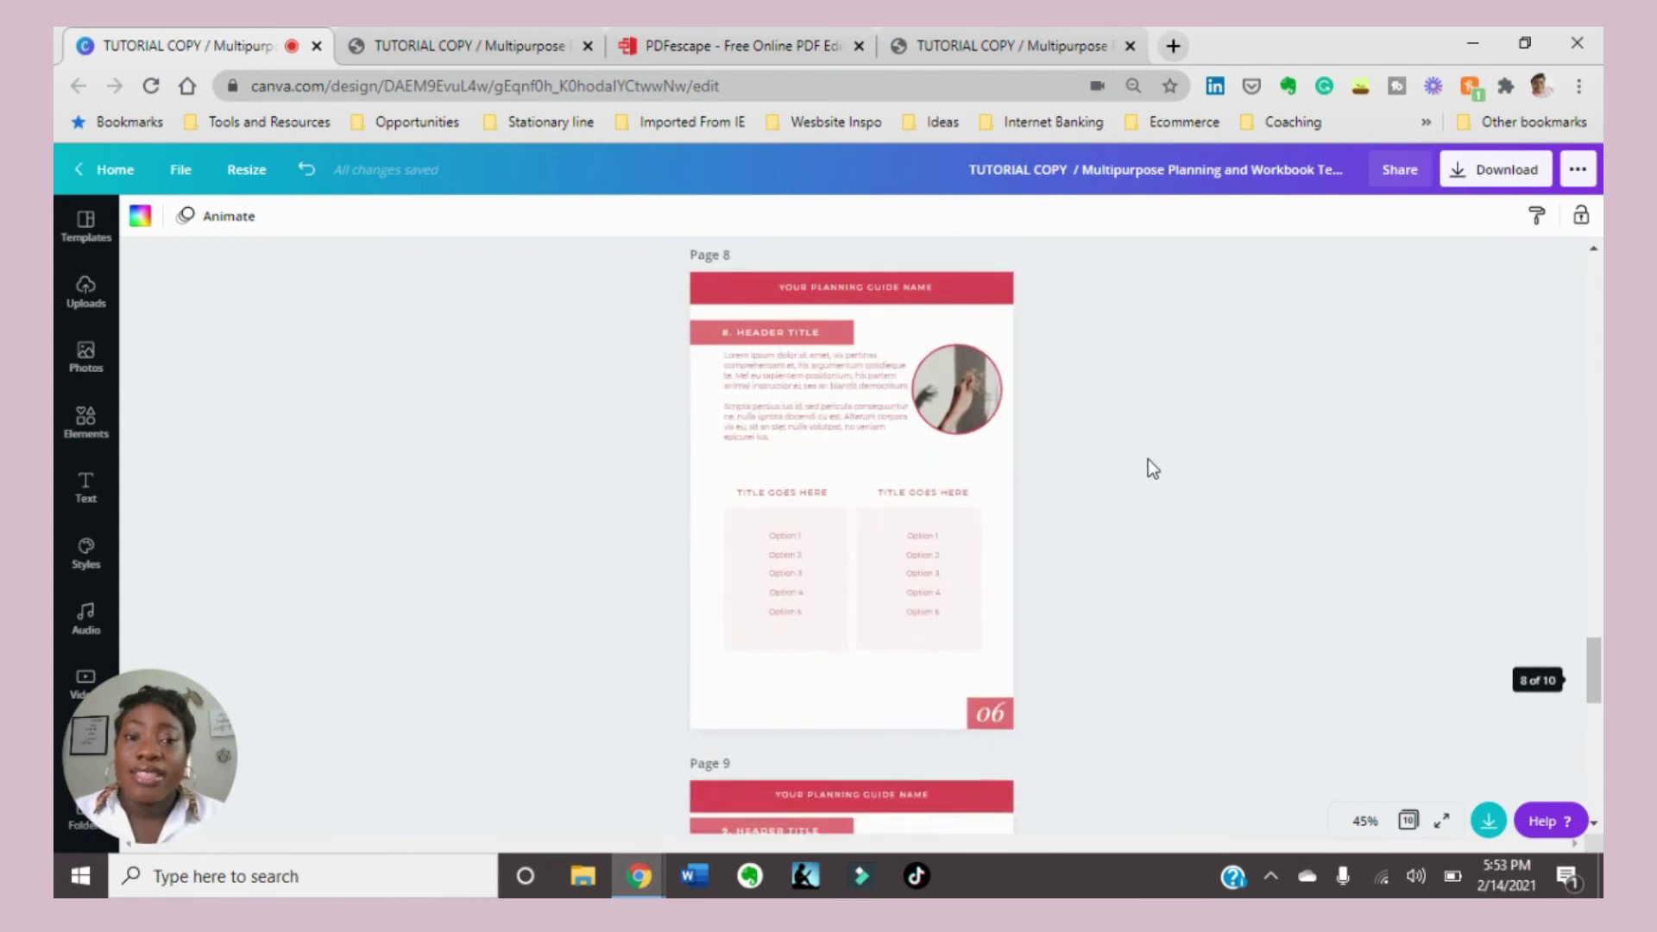
scroll(1111, 463, "down", 5)
Go to templatesbycarey.com by typing 'TEMPLAT' in the address bar
left_click(882, 84)
type("TEMPLATE")
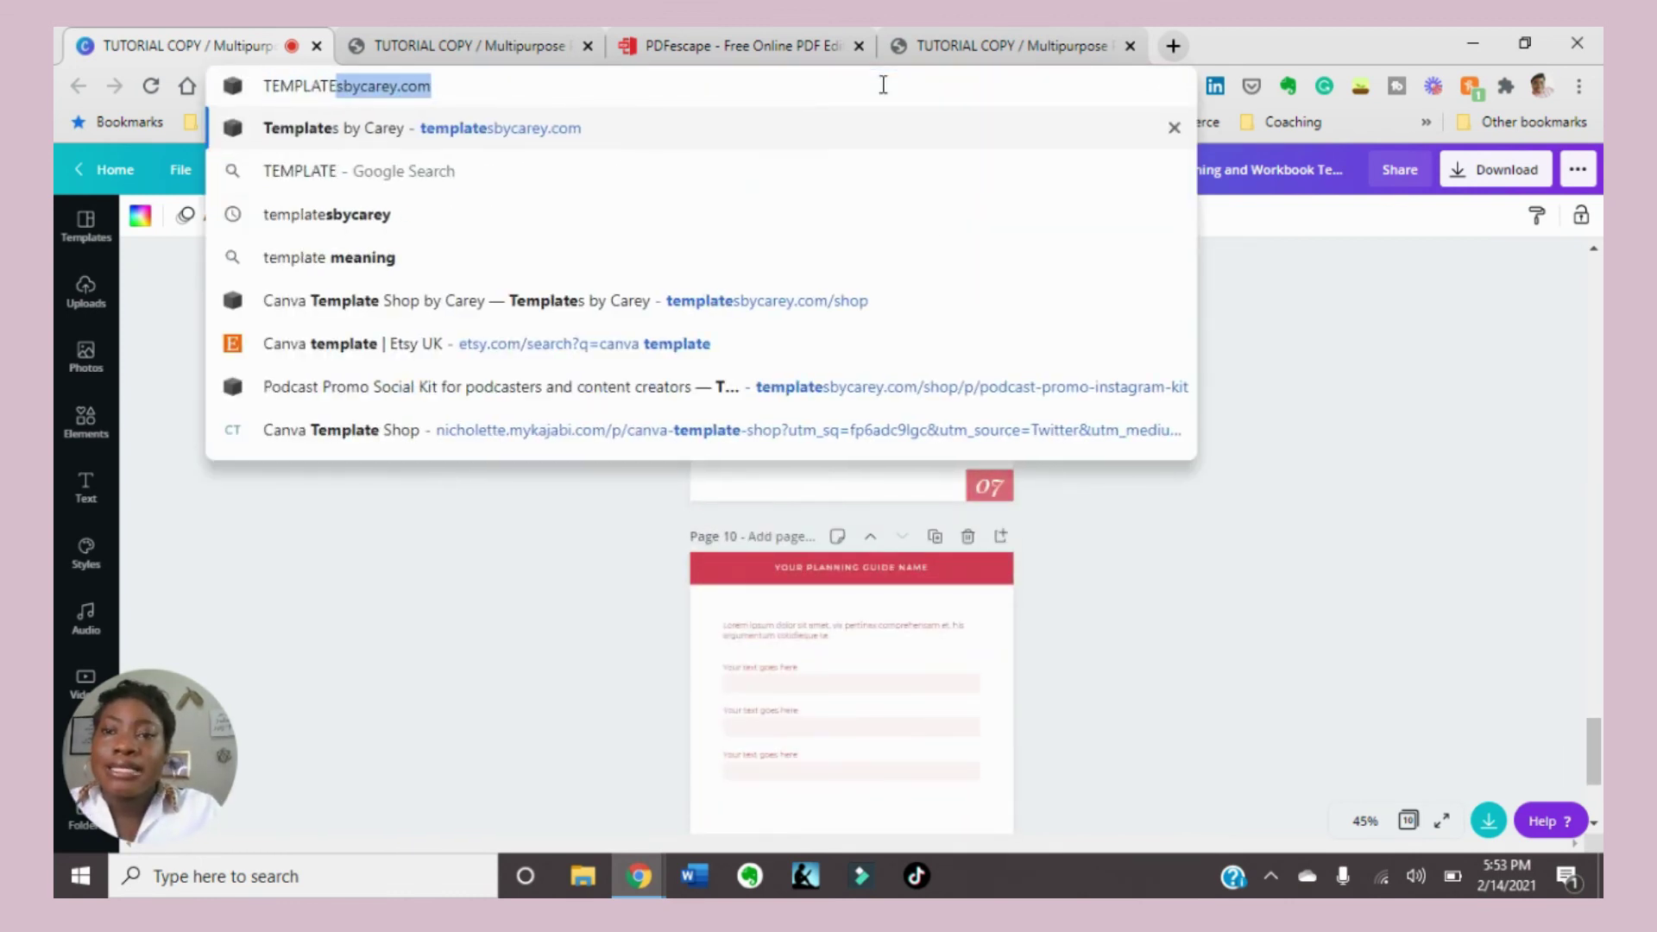
key("Return")
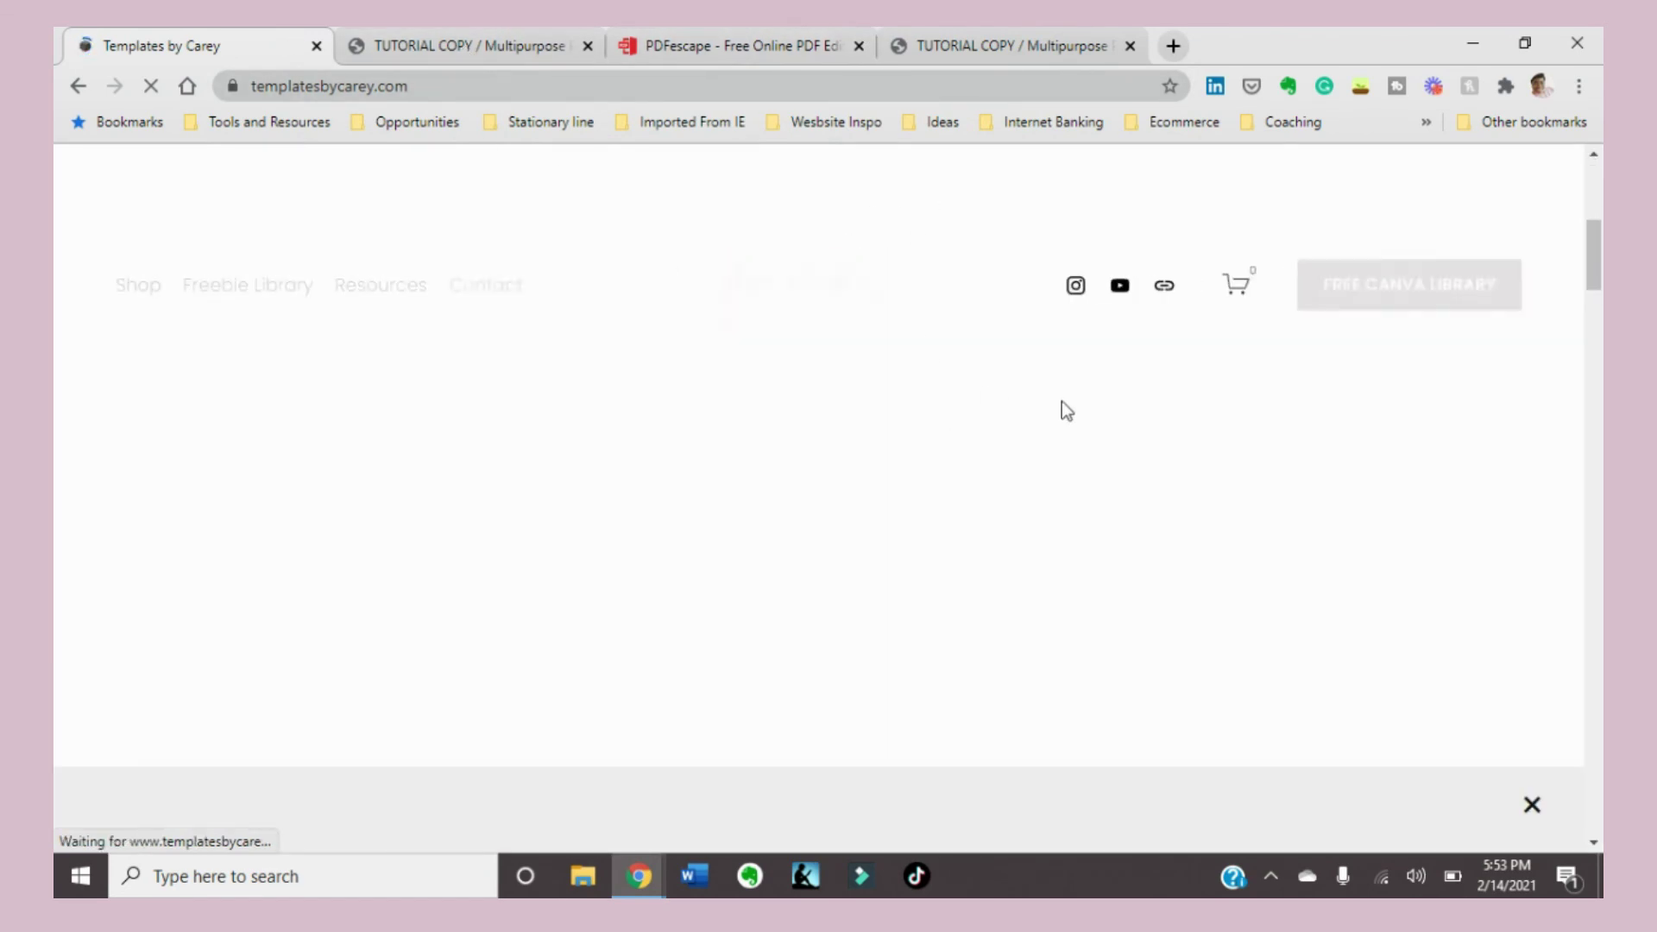
scroll(388, 345, "down", 5)
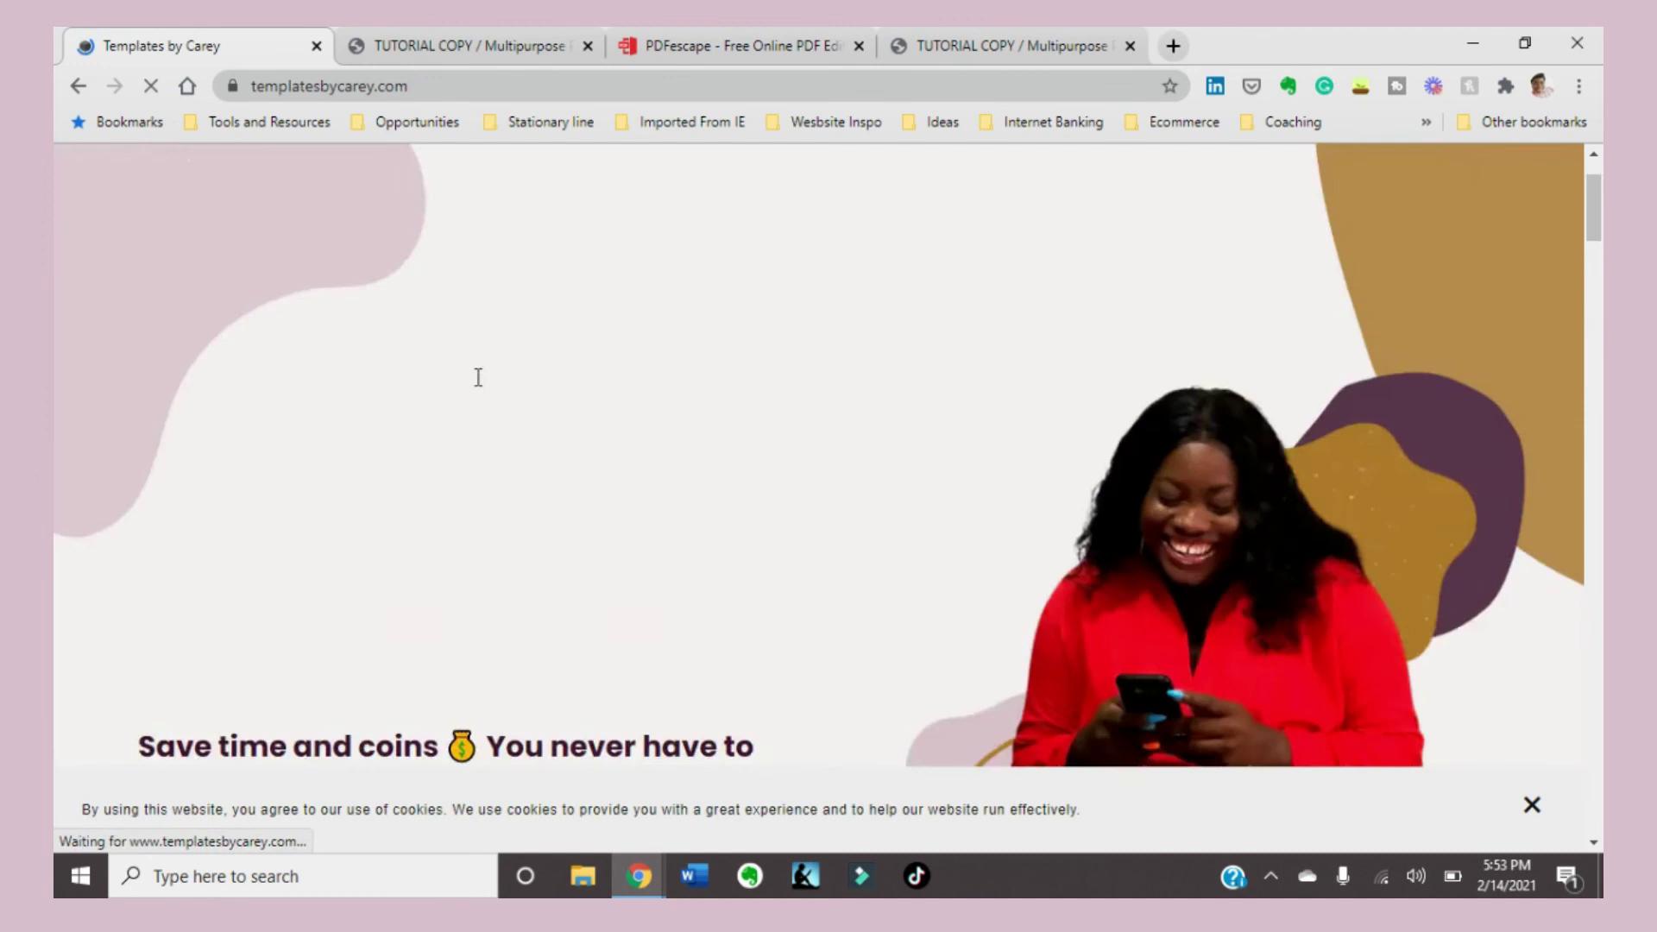
Open Shop > All Templates and browse the template product grid
mouse_move(137, 339)
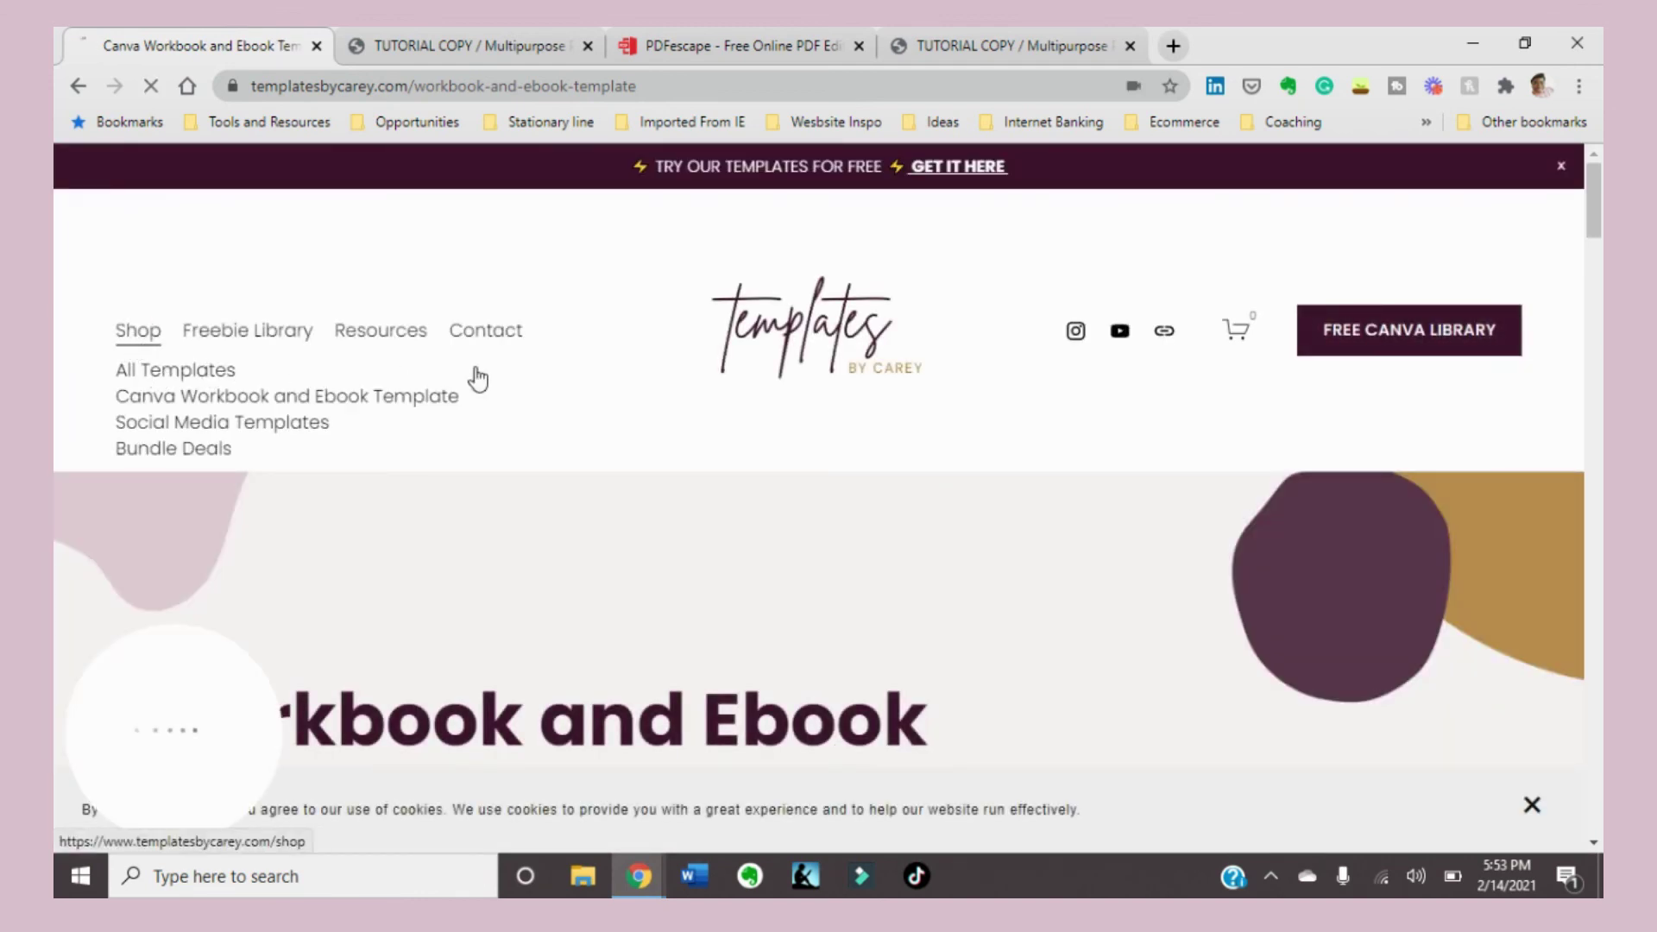
left_click(478, 378)
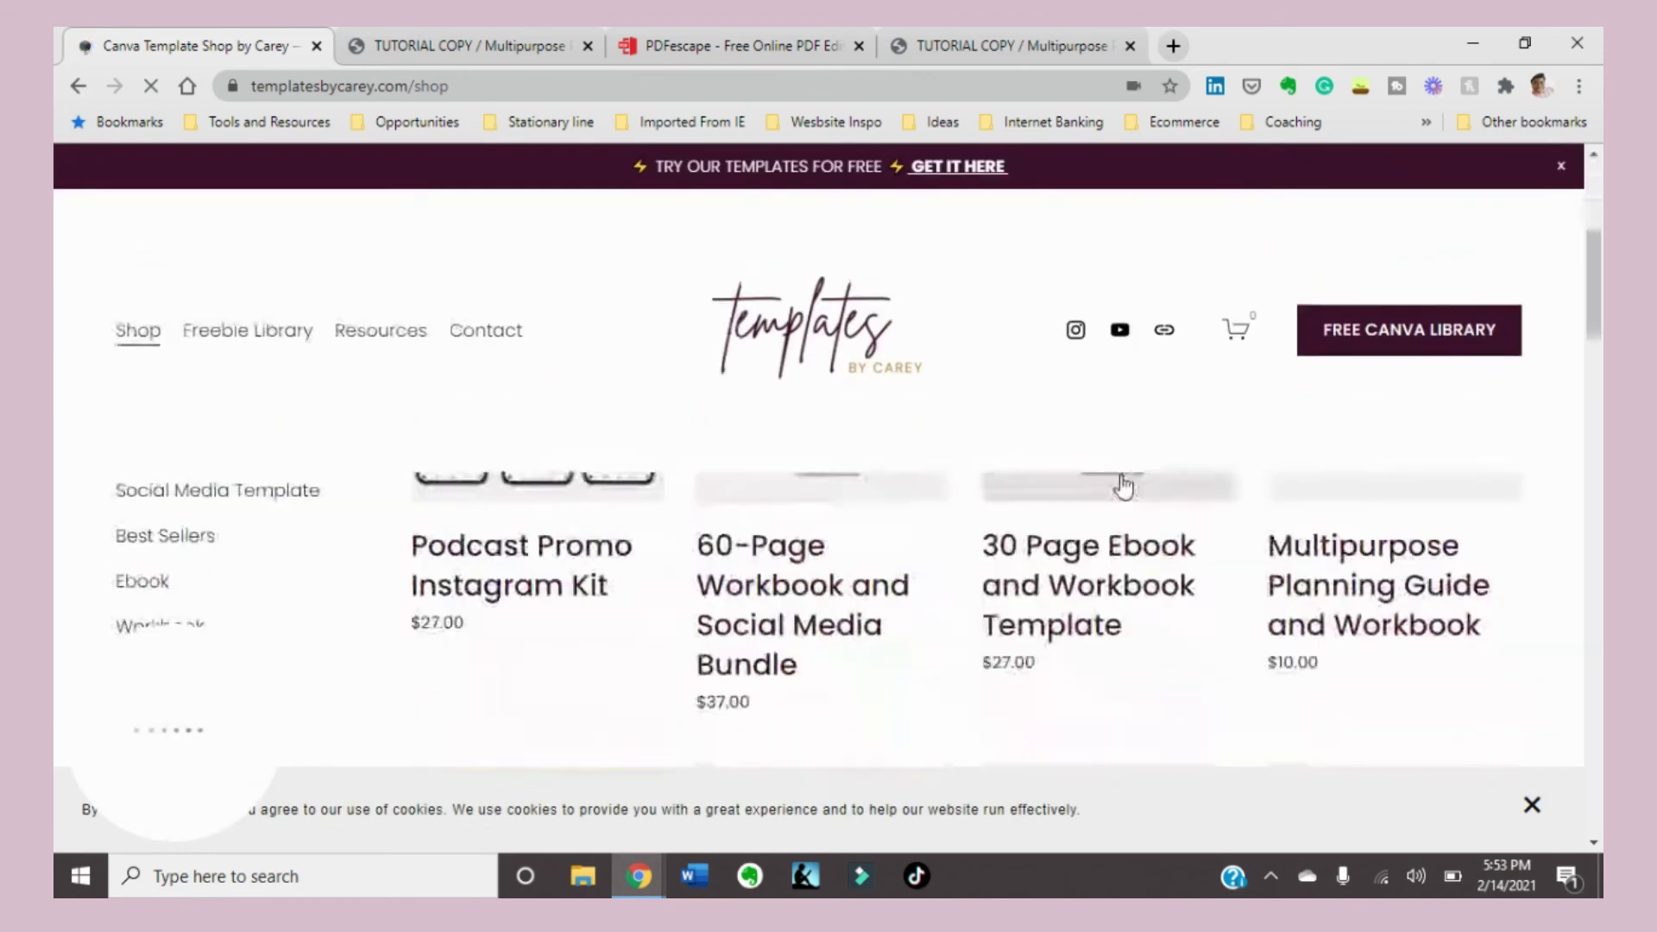
scroll(889, 629, "down", 3)
scroll(998, 515, "down", 6)
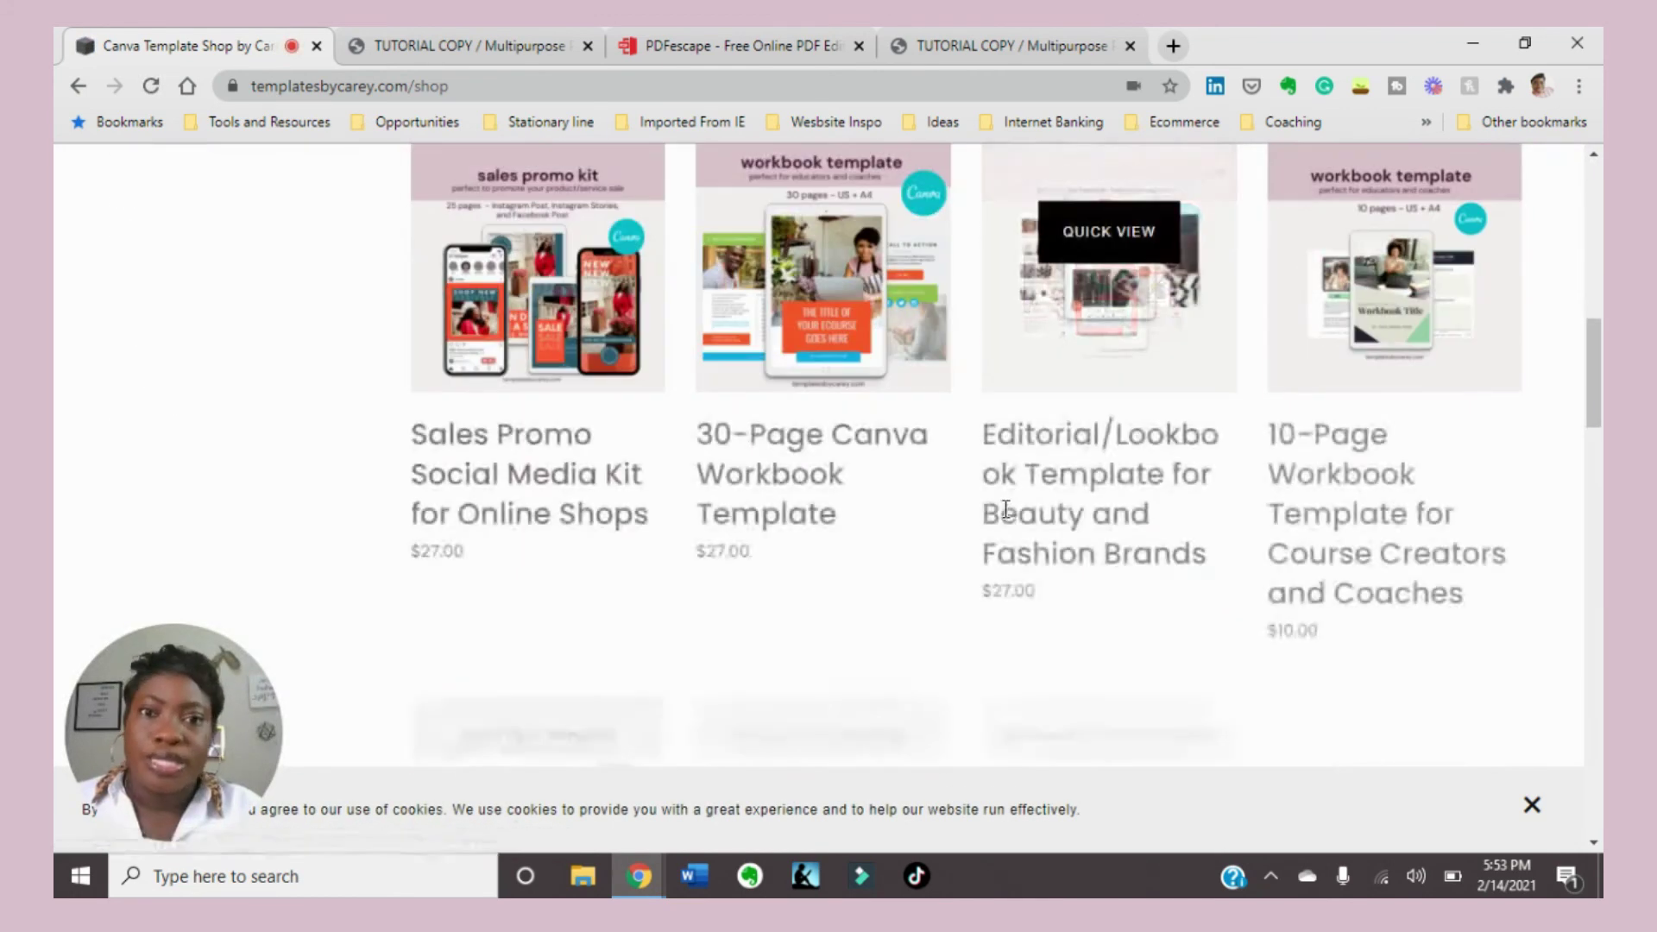